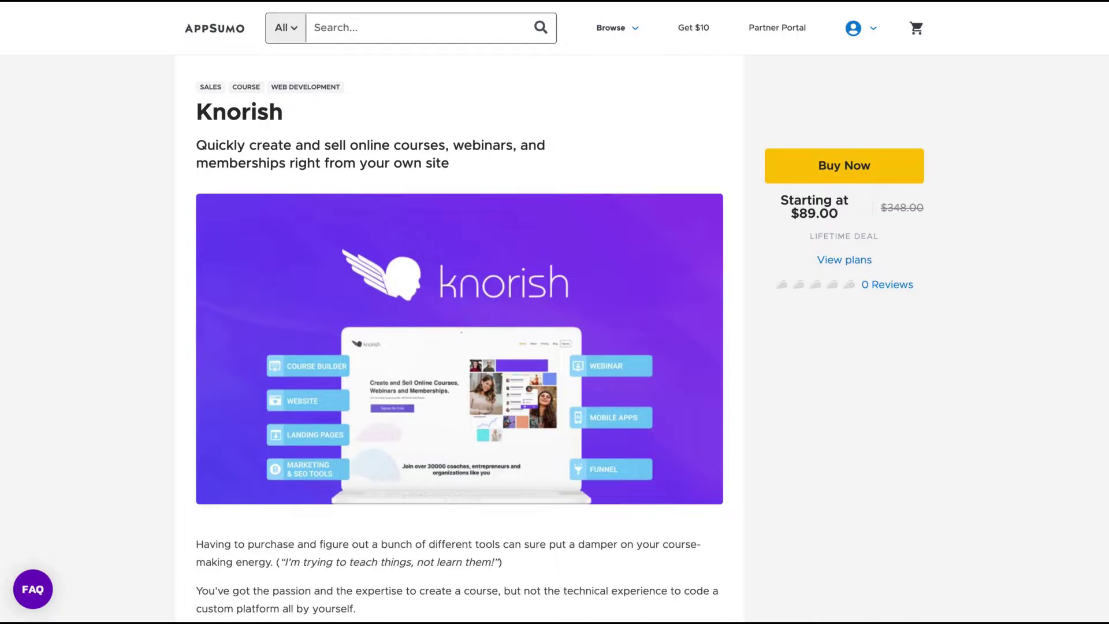
Step: Read through the Knorish deal page, covering the TL;DR points, website and mobile app features, marketing tools and built-in integrations
scroll(70, 411, "down", 10)
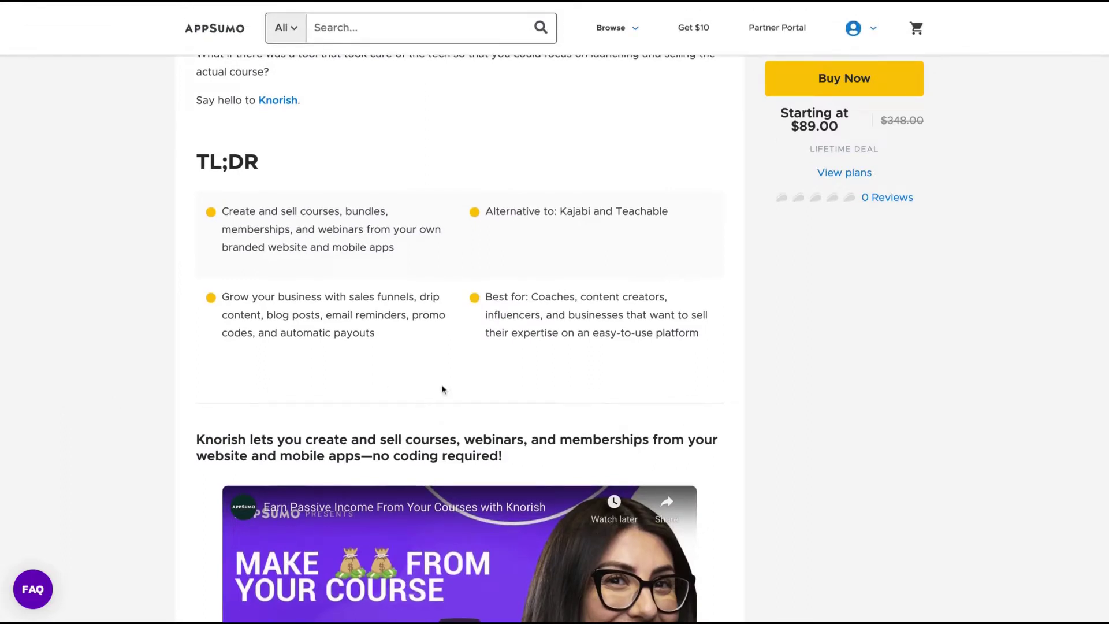
triple_click(518, 459)
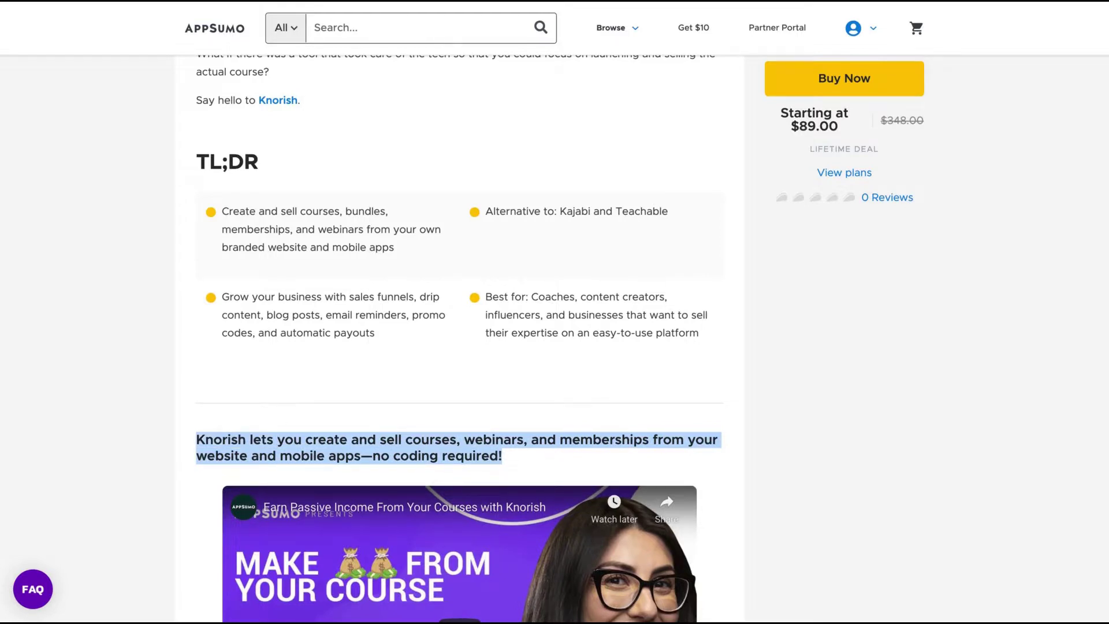
triple_click(485, 211)
scroll(679, 236, "up", 10)
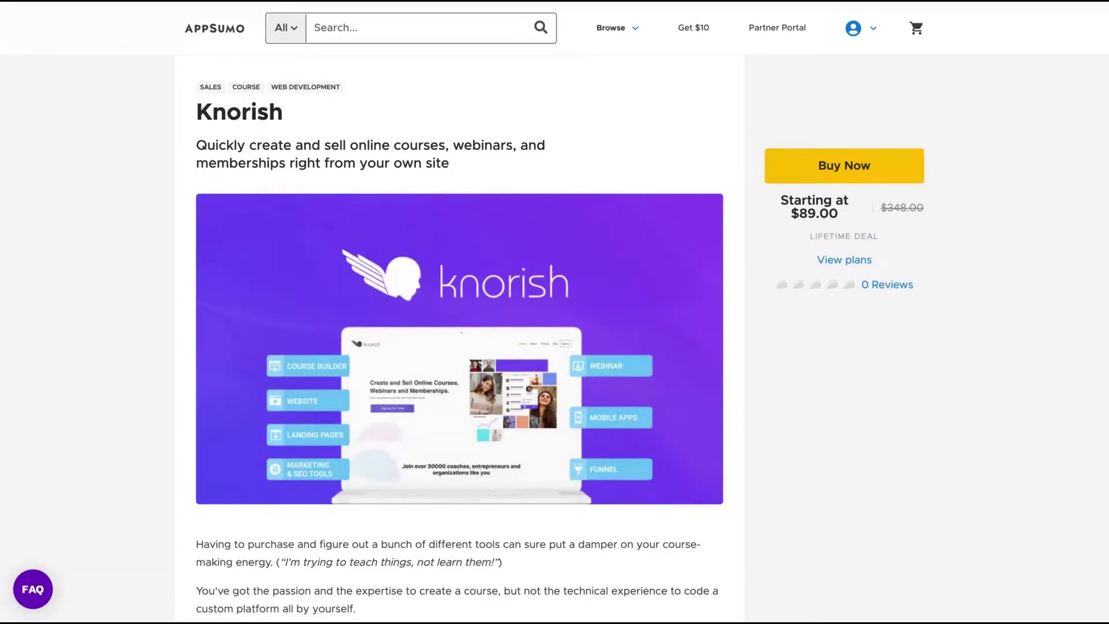
scroll(641, 428, "down", 10)
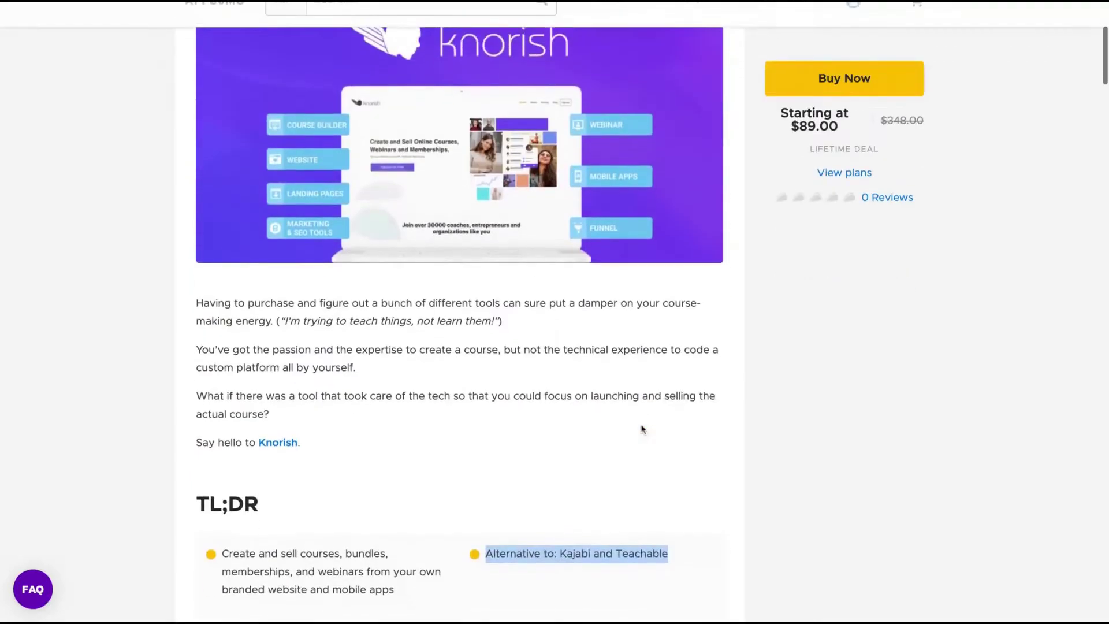
scroll(641, 429, "down", 4)
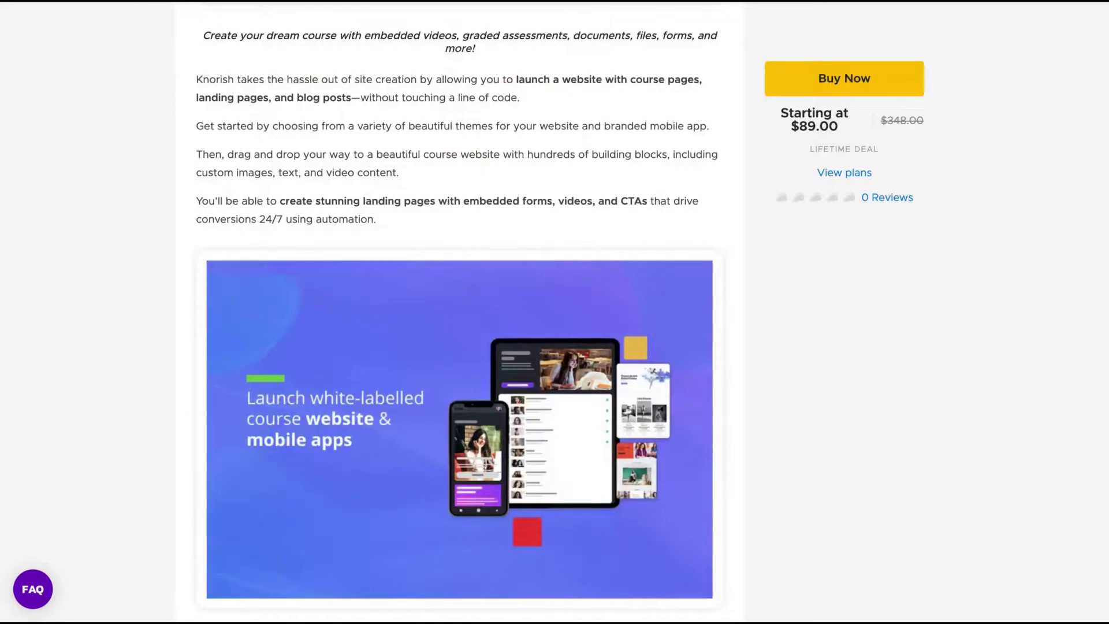
scroll(683, 431, "down", 13)
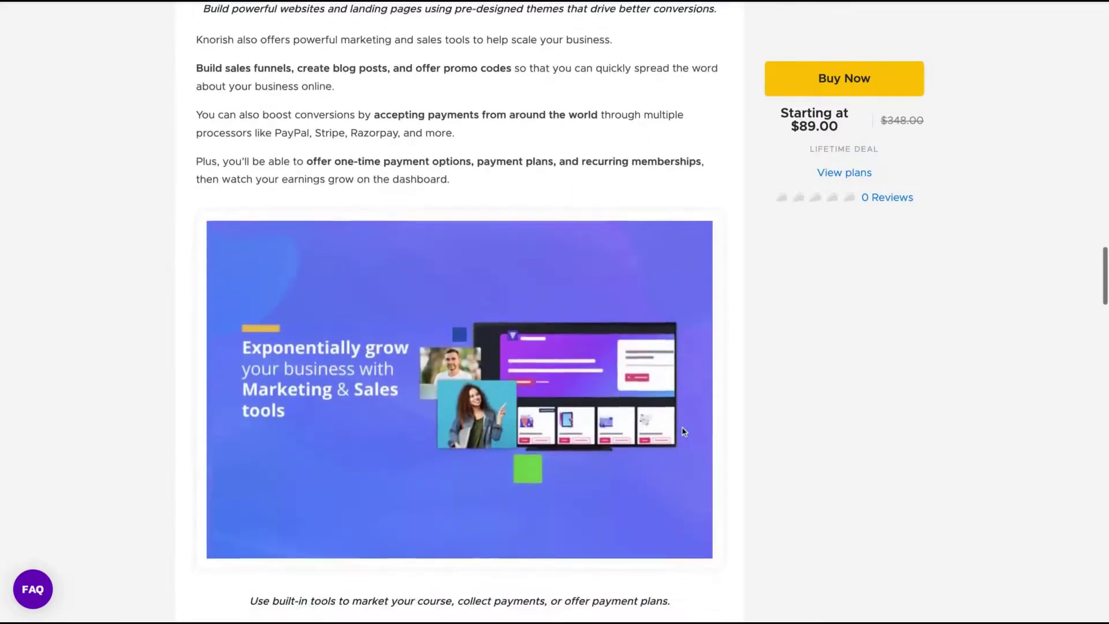
scroll(682, 431, "down", 8)
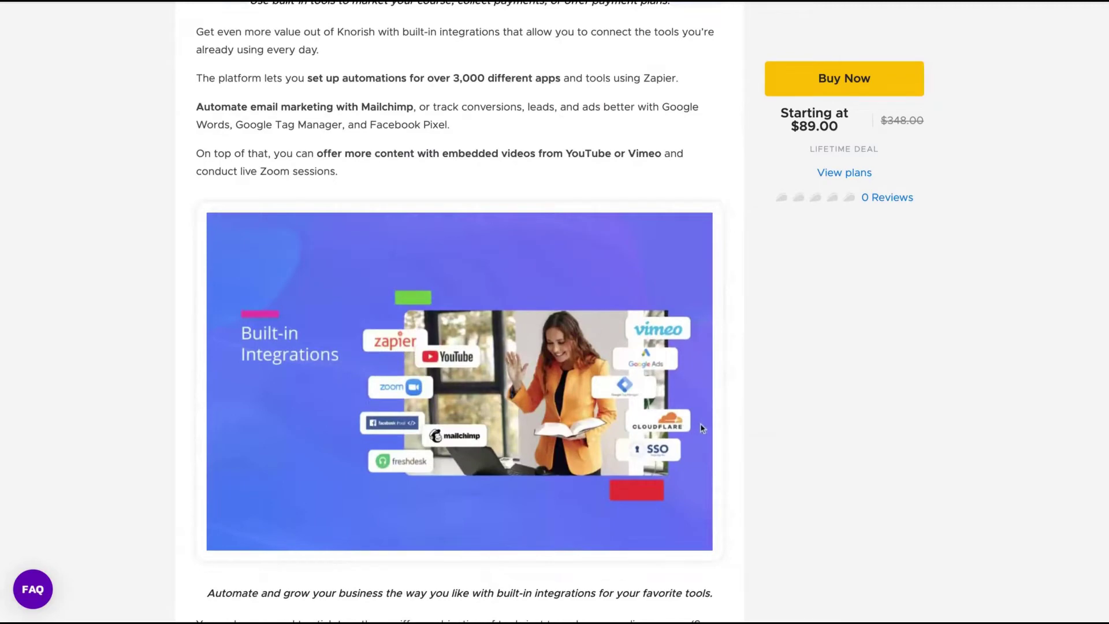
scroll(700, 428, "down", 10)
scroll(700, 427, "up", 8)
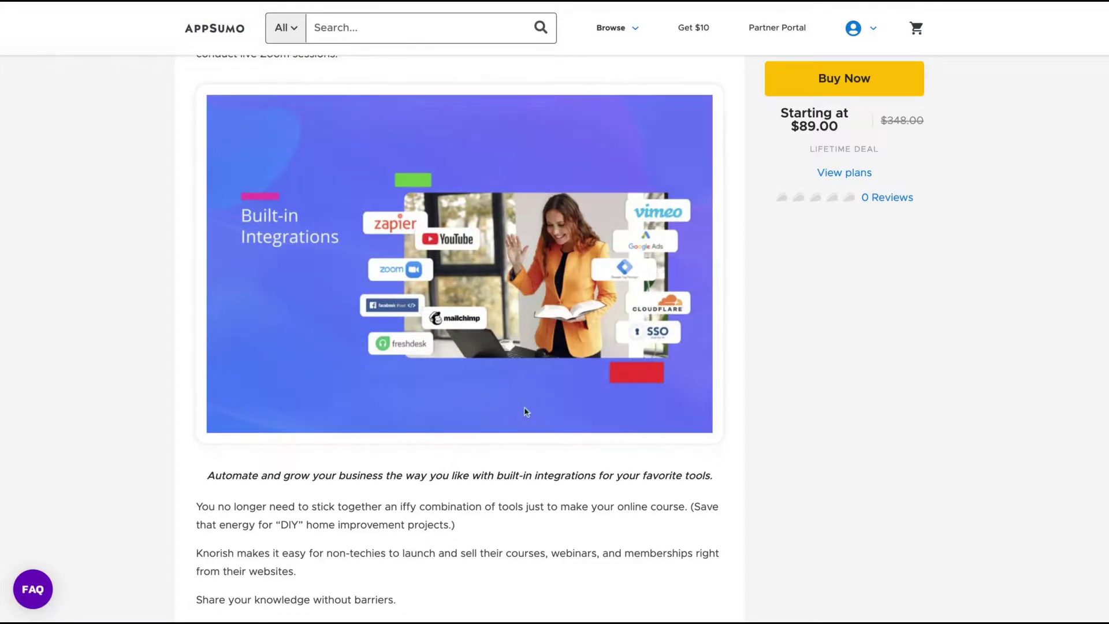
scroll(525, 412, "down", 10)
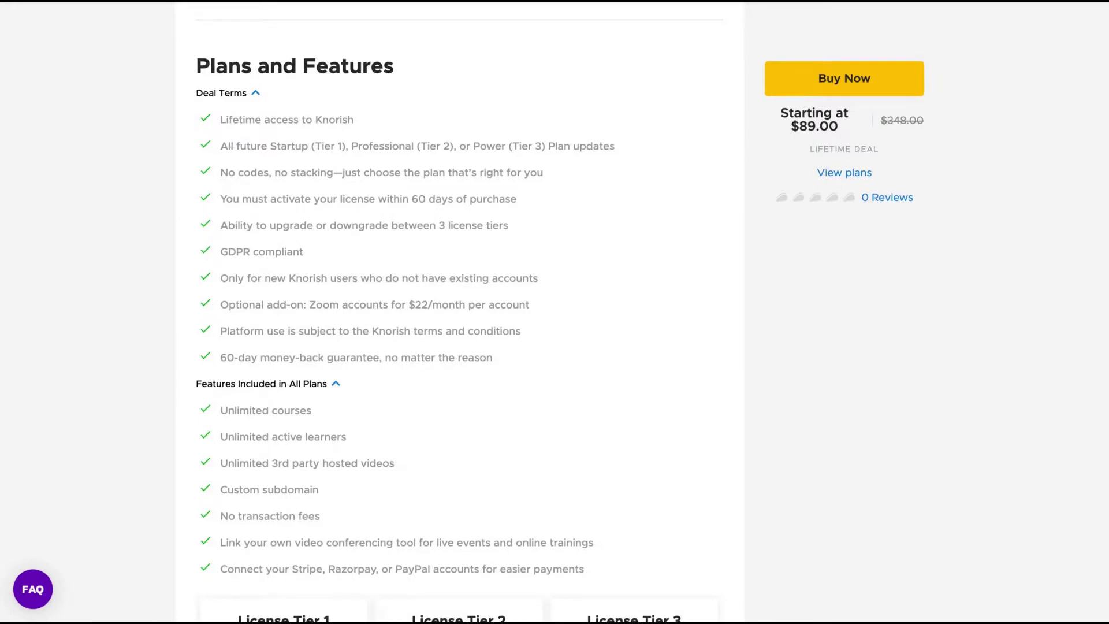
Step: Examine the deal terms in Plans and Features and compare the three license tiers, including Tier 1's price and author limit
left_click_drag(251, 144, 615, 147)
left_click(324, 148)
scroll(581, 317, "down", 7)
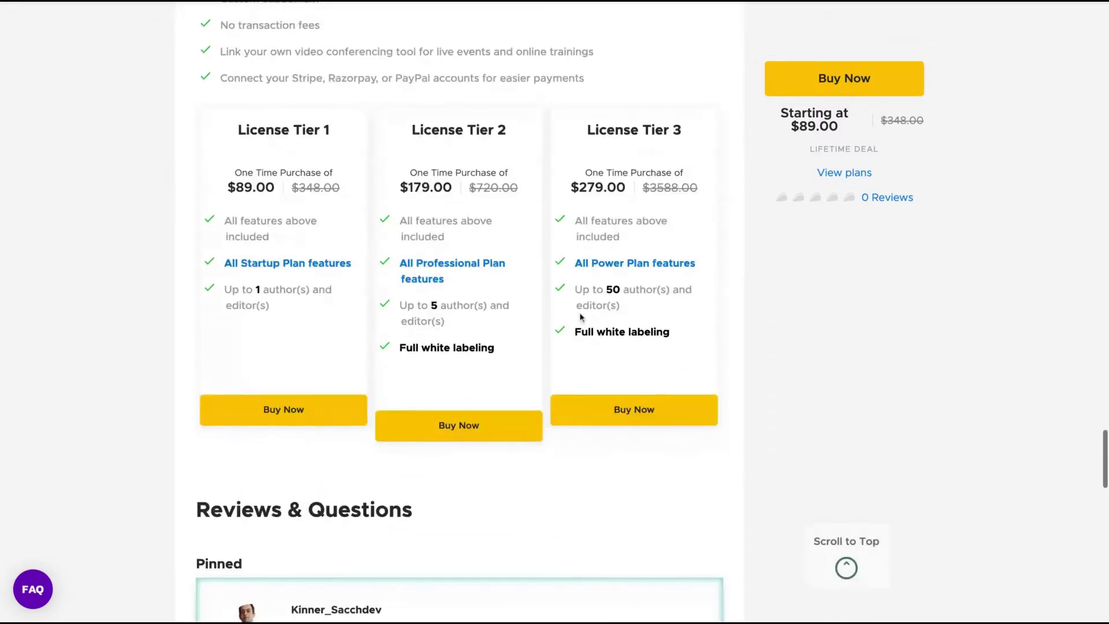
triple_click(240, 207)
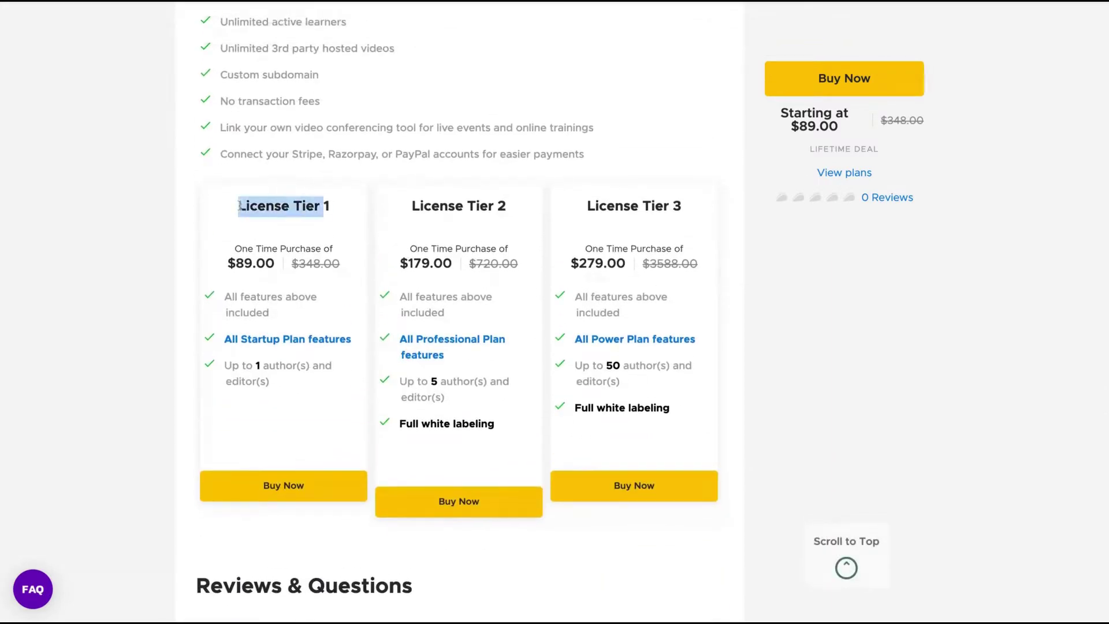
left_click_drag(239, 207, 335, 252)
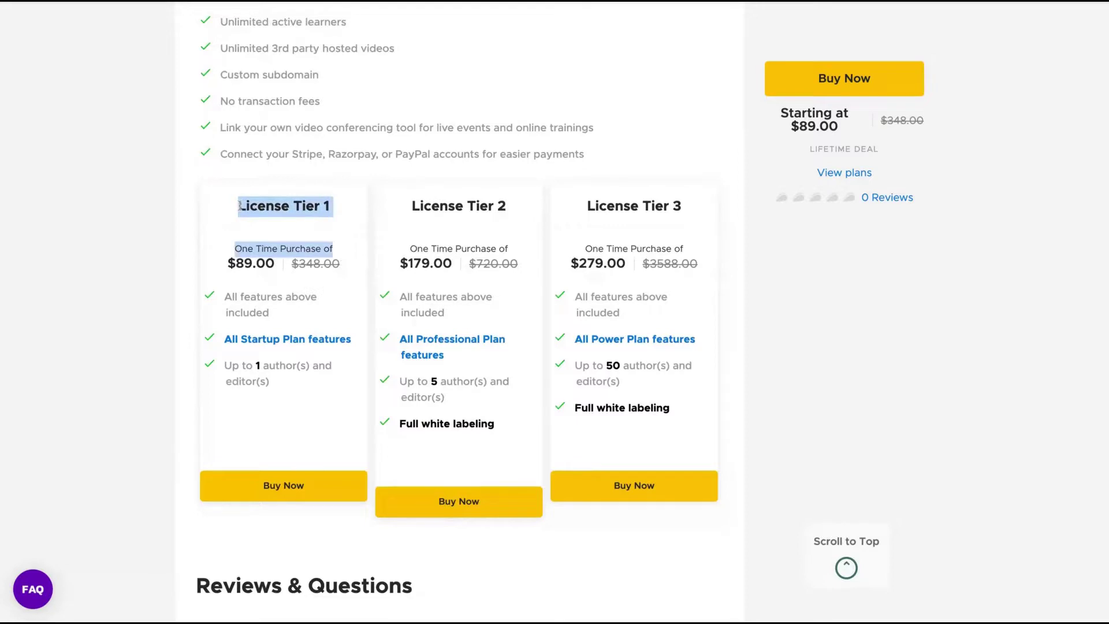
left_click(251, 368)
mouse_move(253, 365)
left_mouse_down()
mouse_move(320, 365)
mouse_move(269, 382)
left_mouse_up()
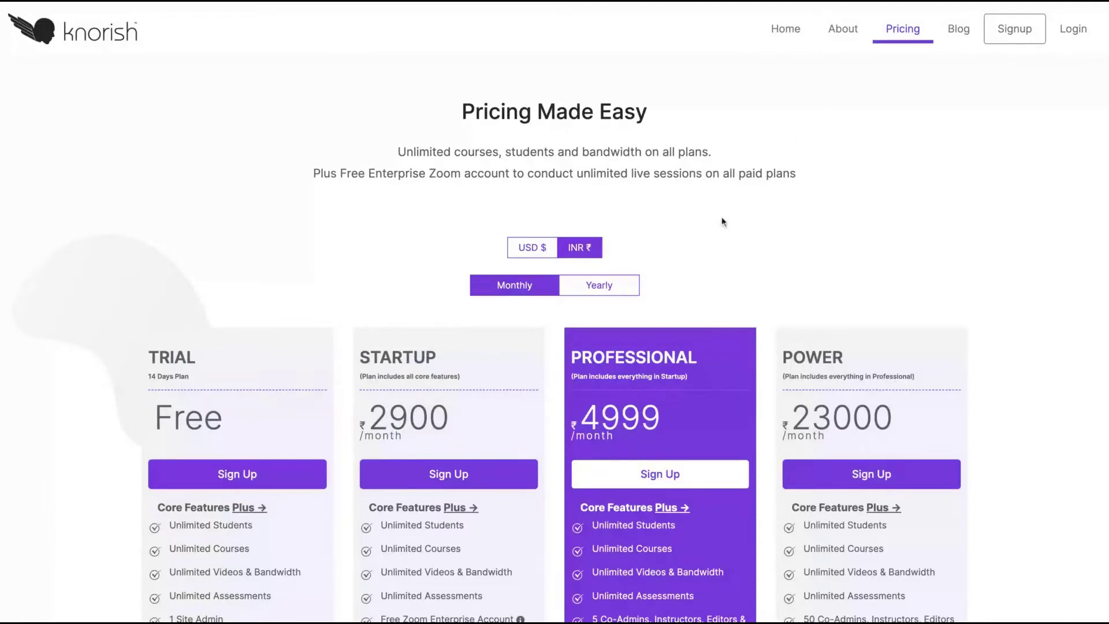
Step: Compare the core and additional features of the Trial, Startup, Professional and Power plans on Knorish's own pricing page
scroll(548, 346, "down", 6)
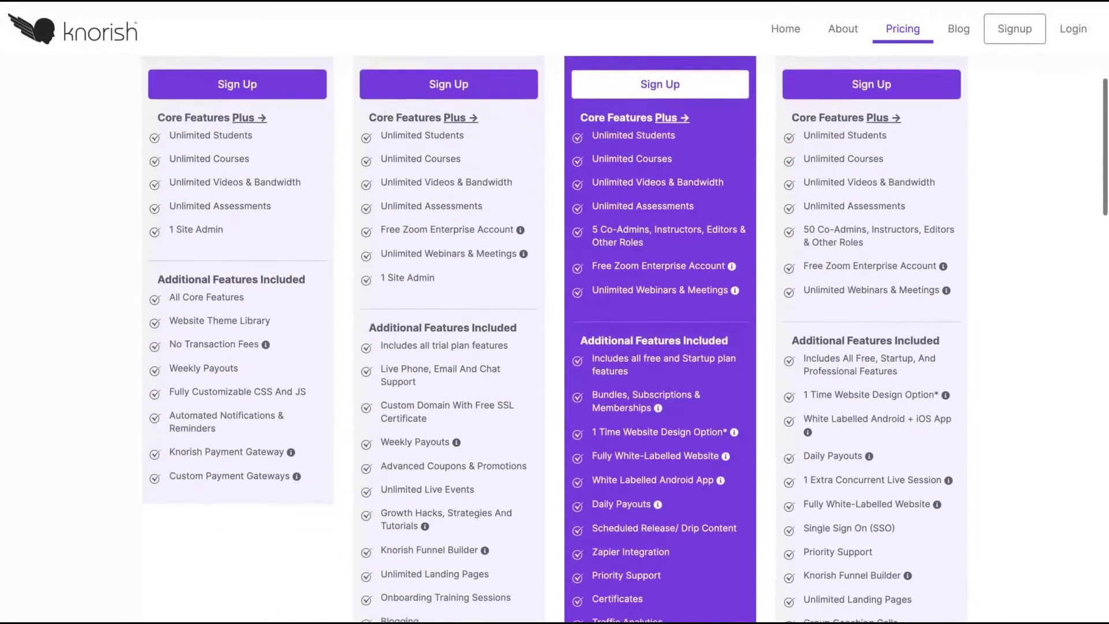
scroll(794, 306, "up", 2)
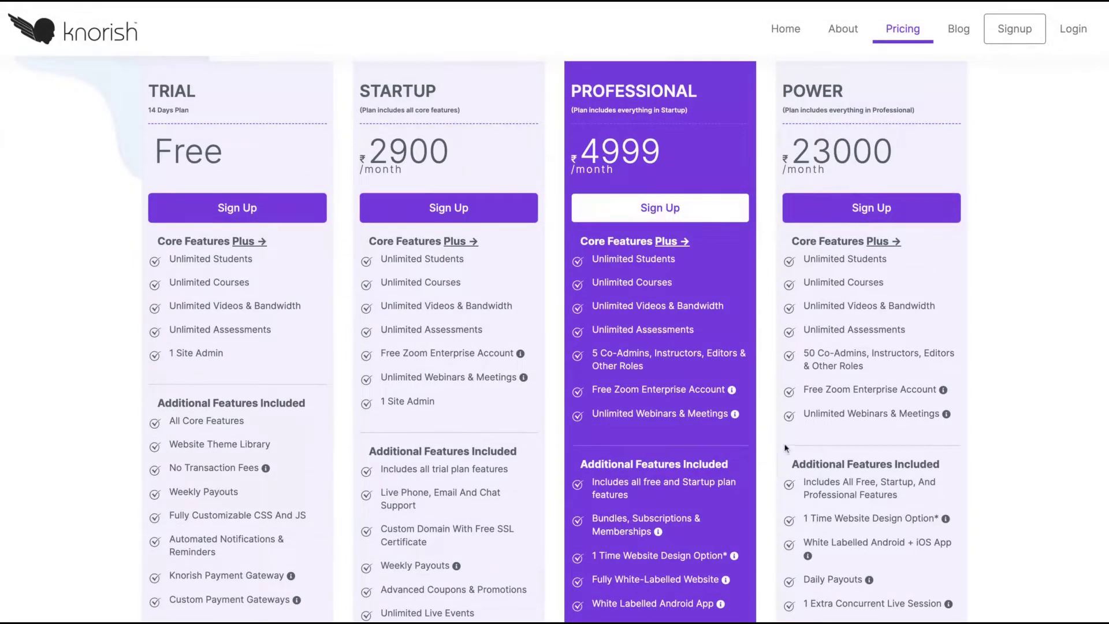
scroll(785, 448, "down", 3)
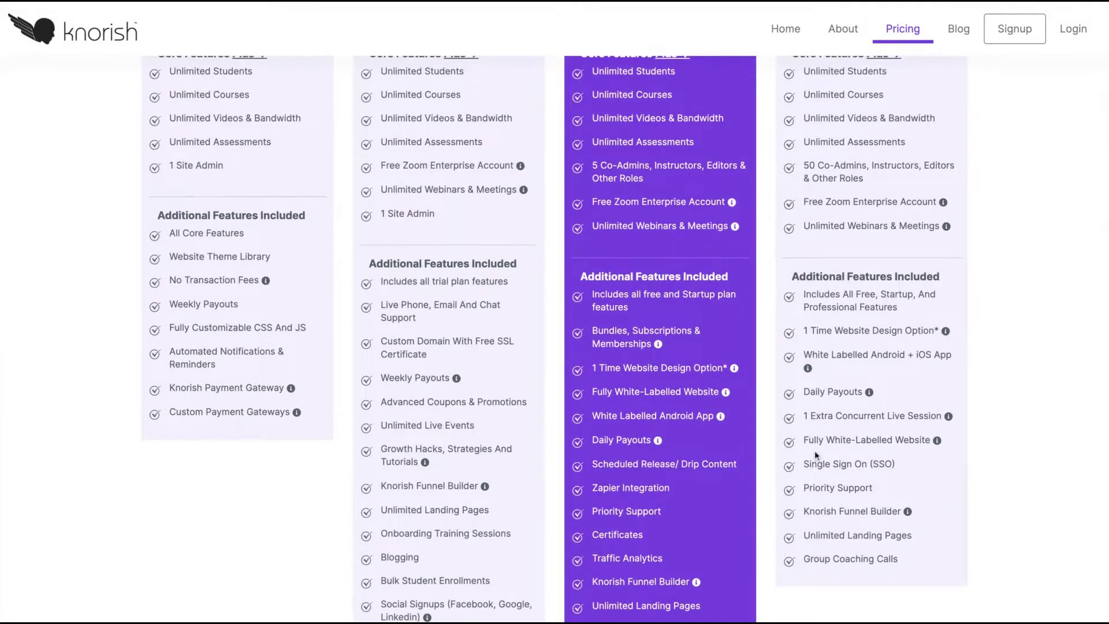
scroll(816, 456, "down", 1)
scroll(815, 454, "down", 1)
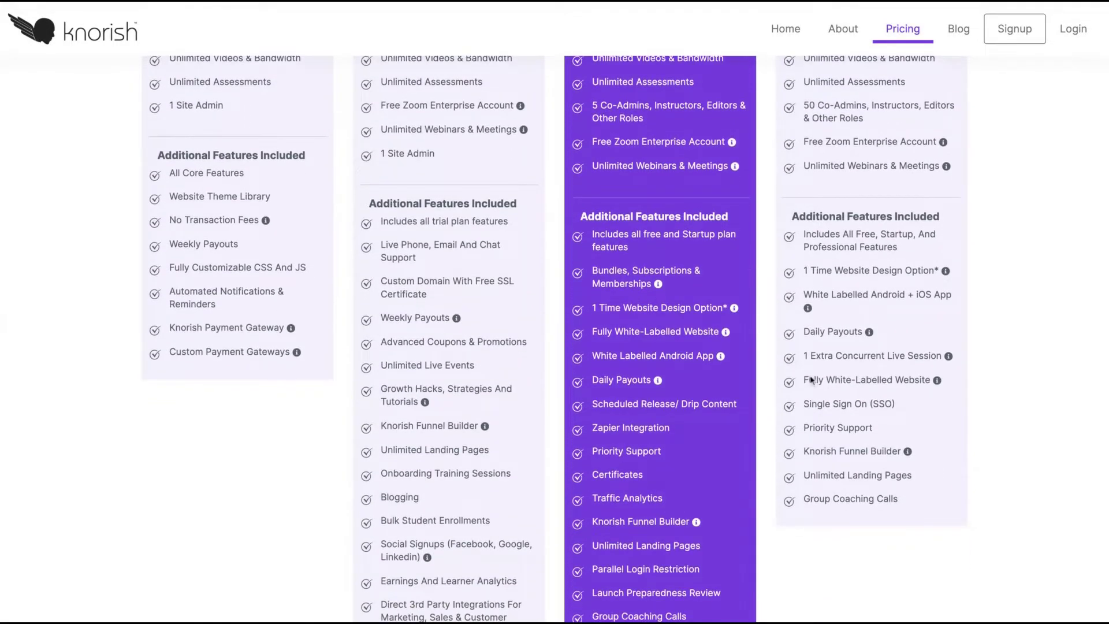
left_click_drag(804, 359, 944, 357)
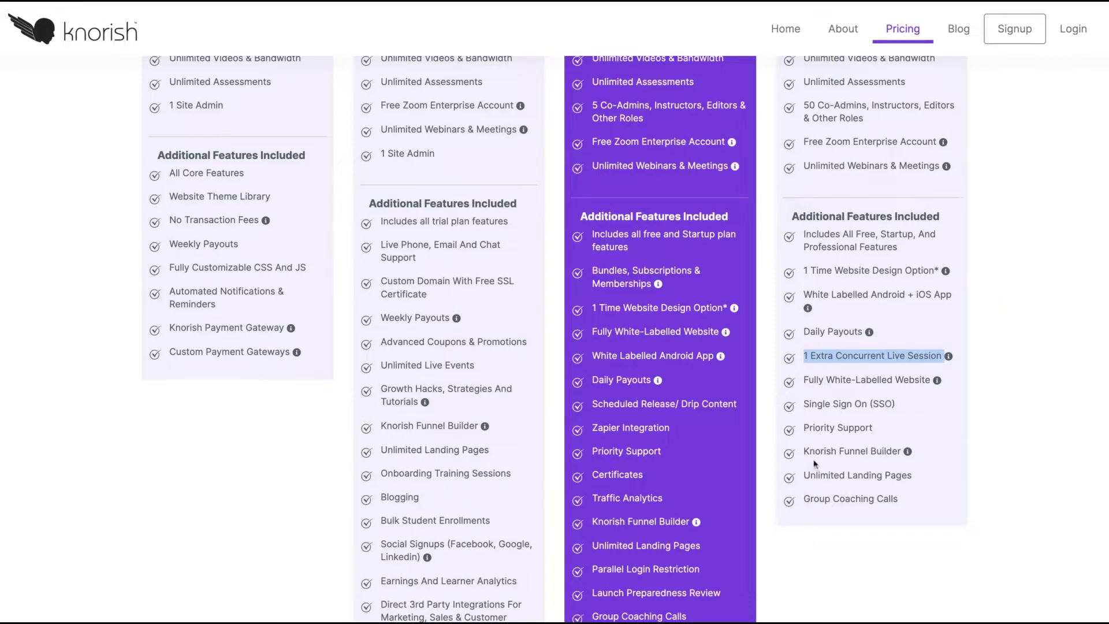
scroll(752, 223, "up", 4)
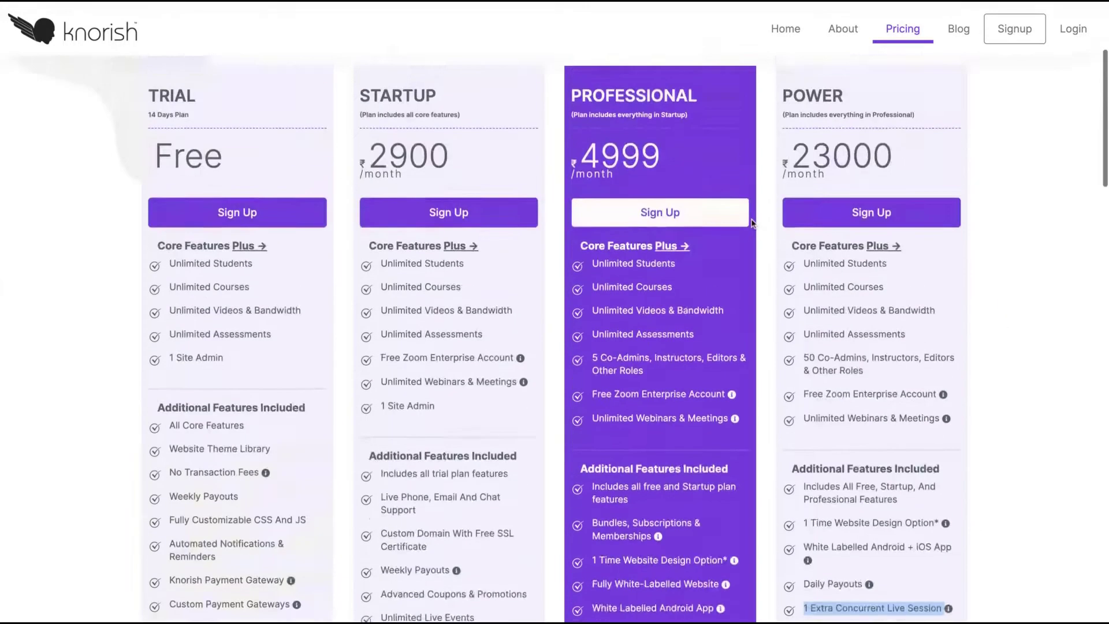
scroll(752, 223, "up", 4)
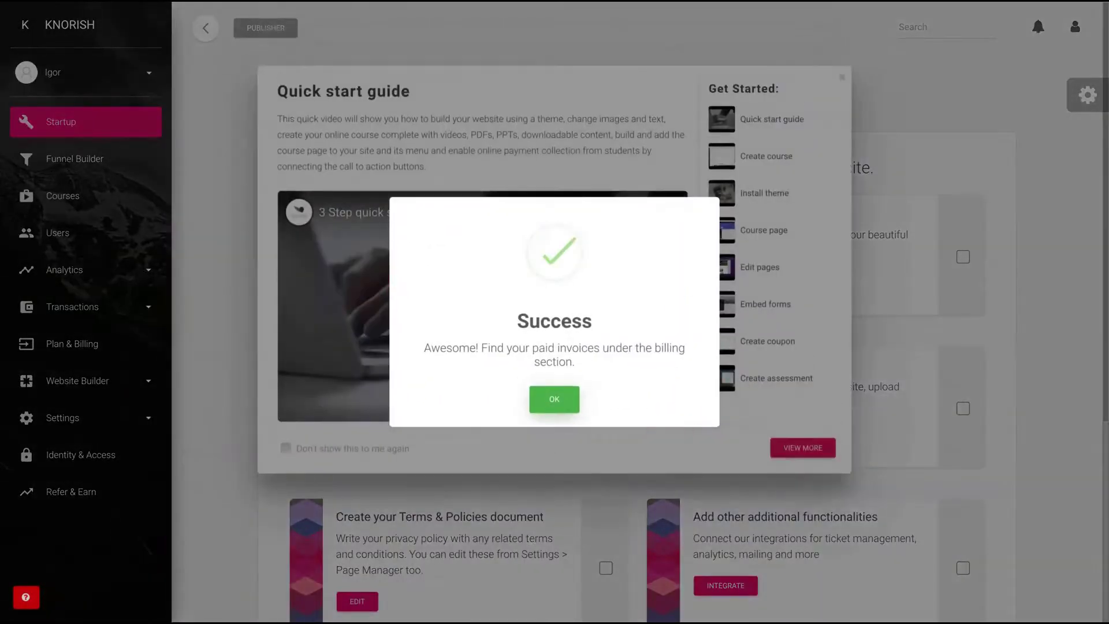
Step: In the Knorish dashboard, dismiss the success message and the quick start guide, then review the startup checklist
left_click(568, 399)
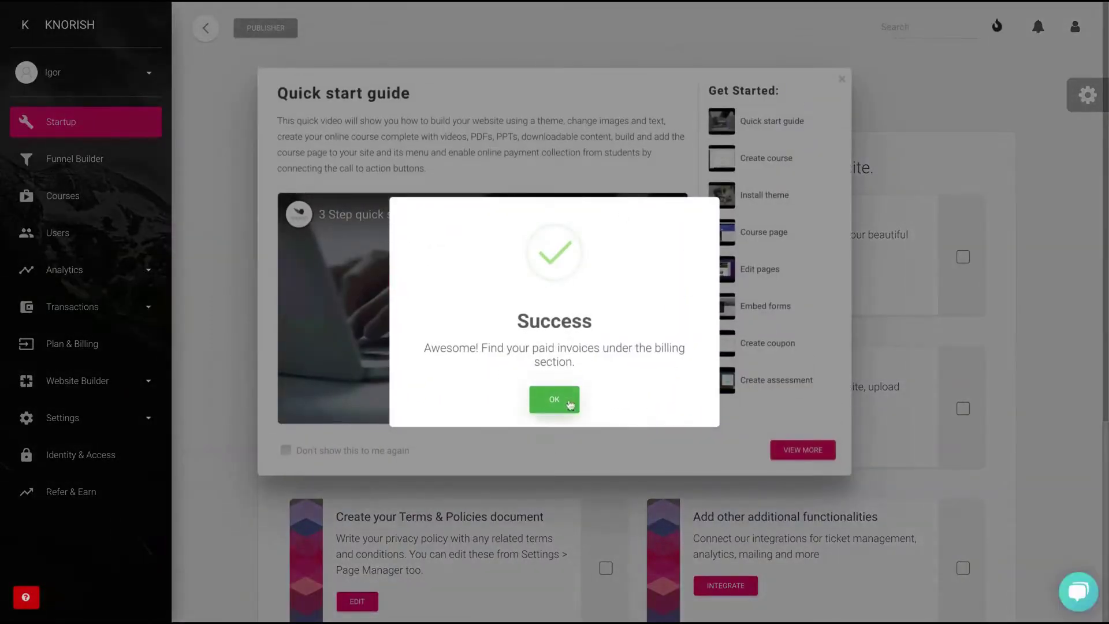
left_click(842, 80)
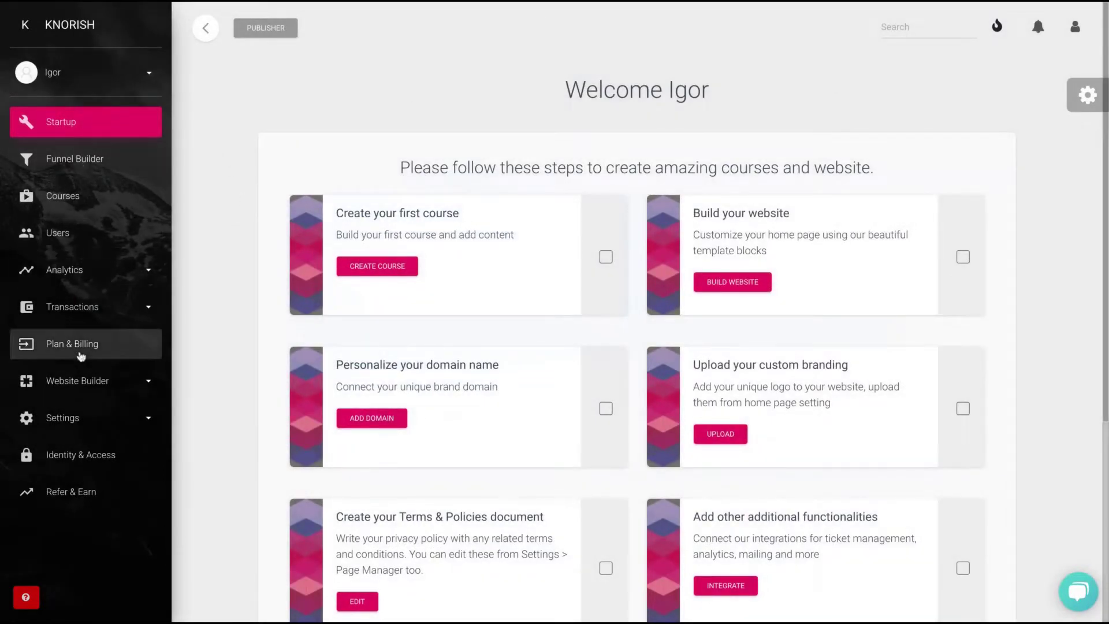
scroll(521, 163, "down", 2)
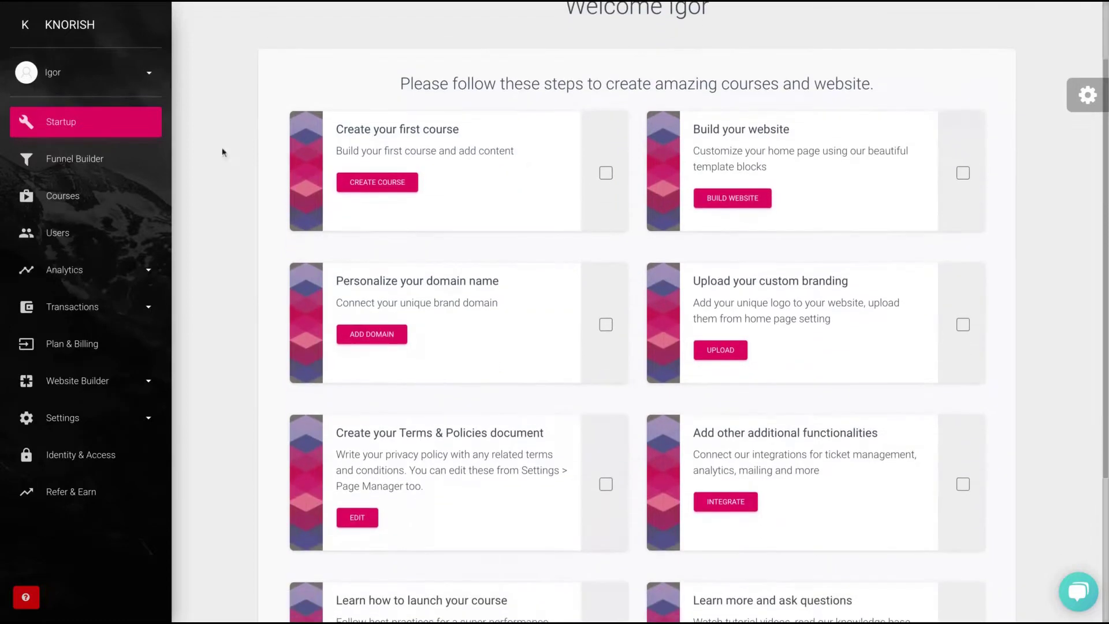
scroll(658, 295, "down", 5)
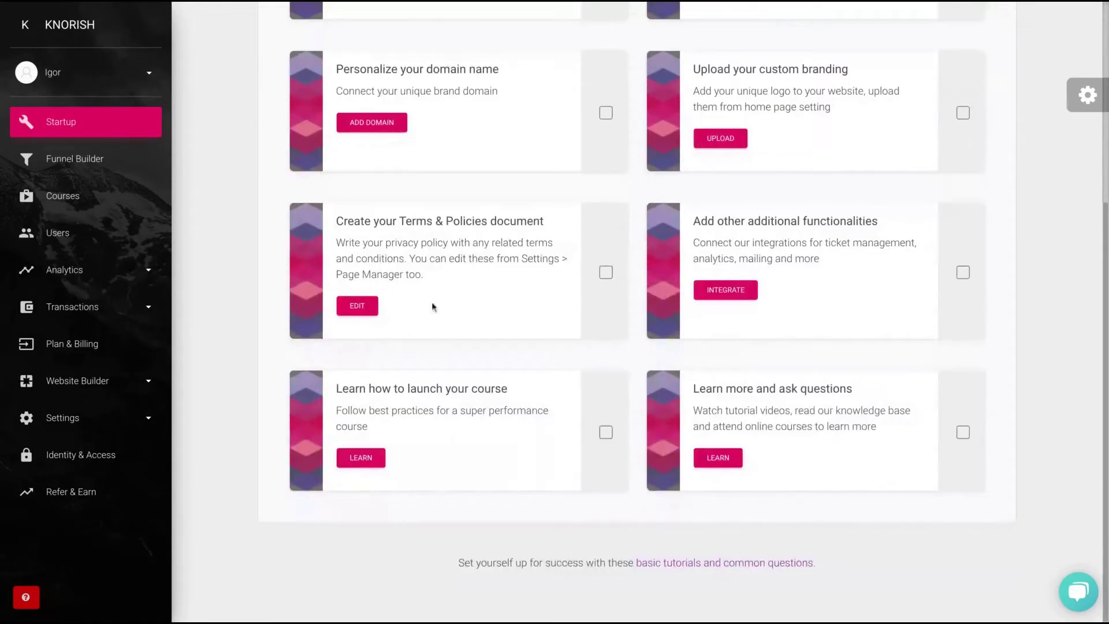
scroll(512, 178, "up", 7)
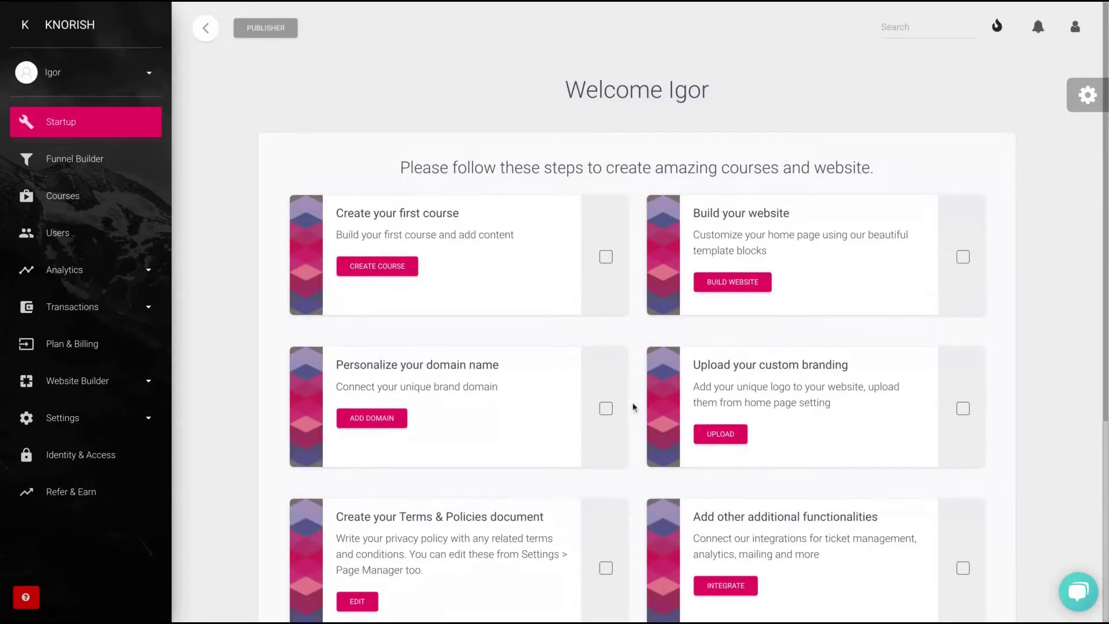
scroll(635, 405, "down", 7)
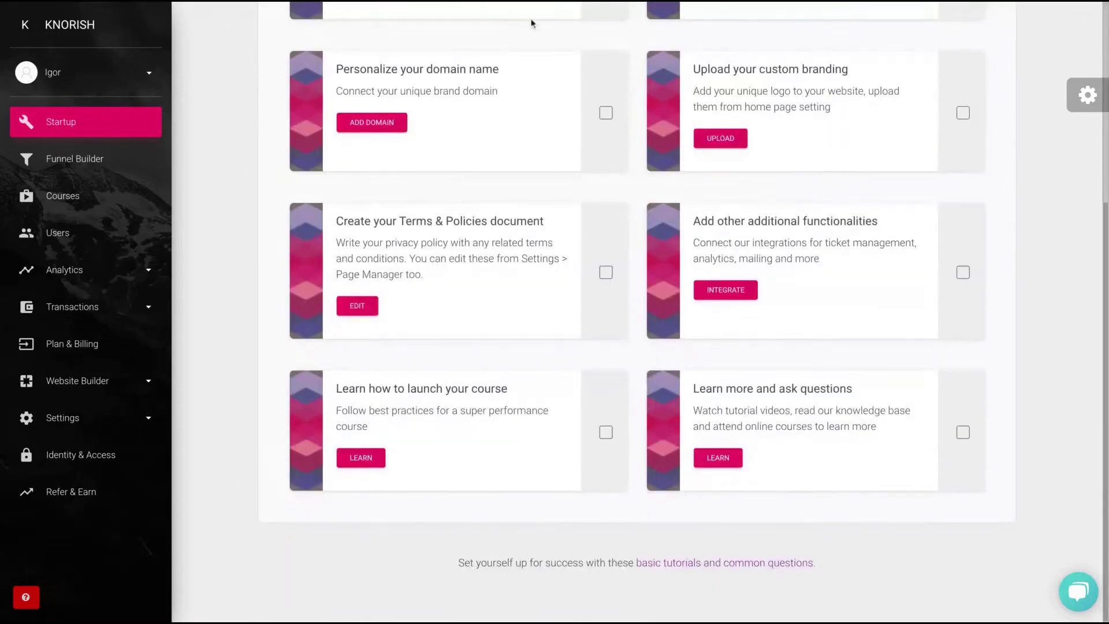
scroll(583, 149, "up", 7)
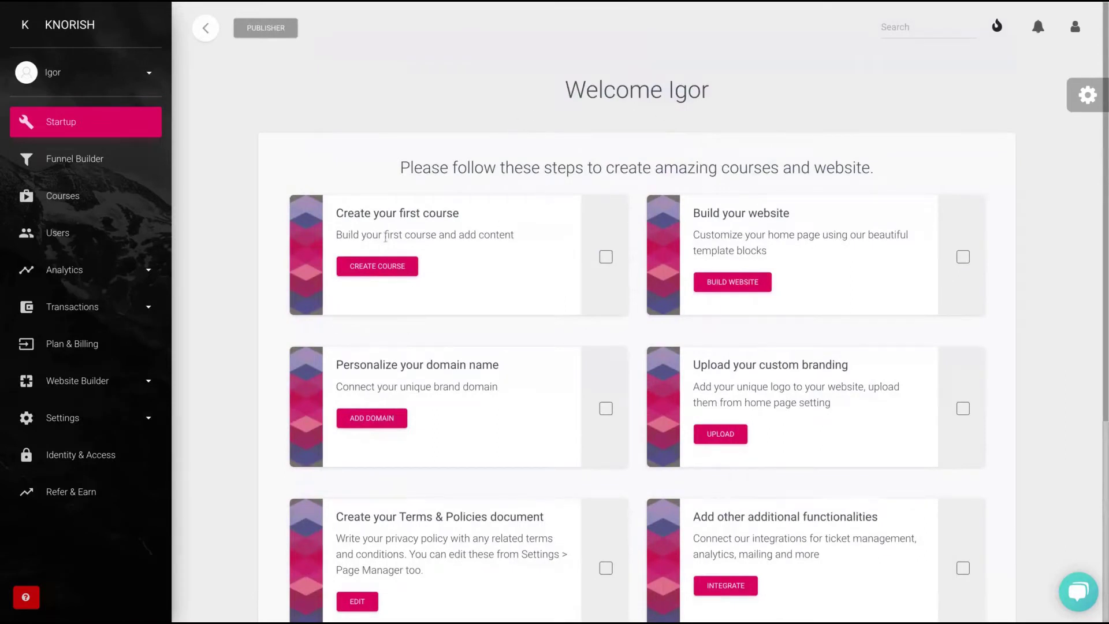
Step: Open the course area from the startup checklist and look through Bundles, Live Sessions and Course Categories, including the new category option
left_click(373, 268)
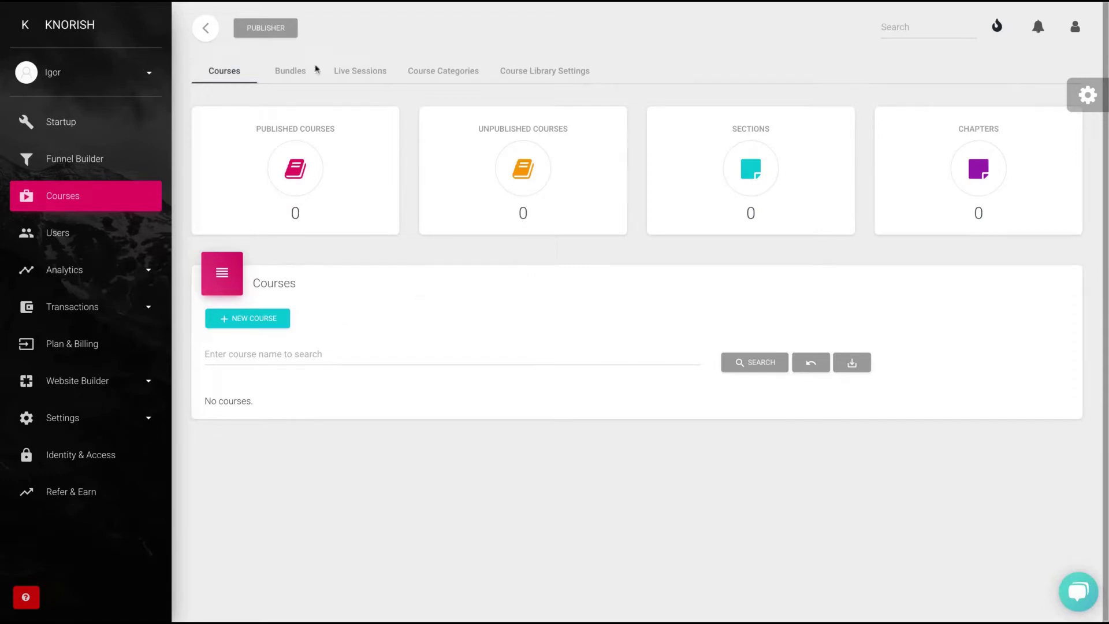
left_click(298, 82)
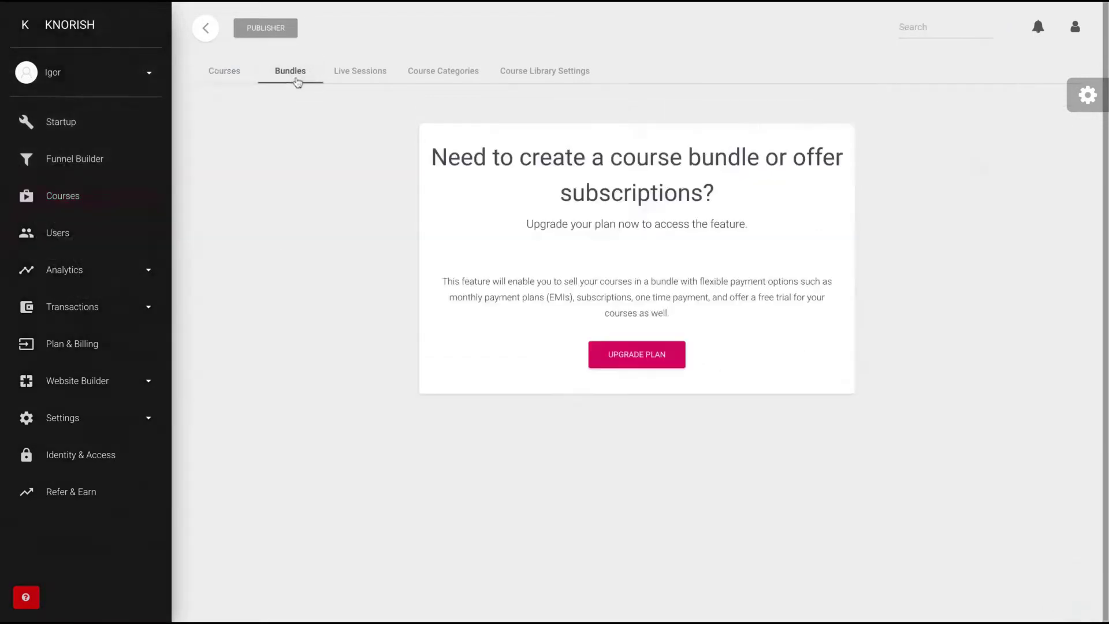
left_click(335, 76)
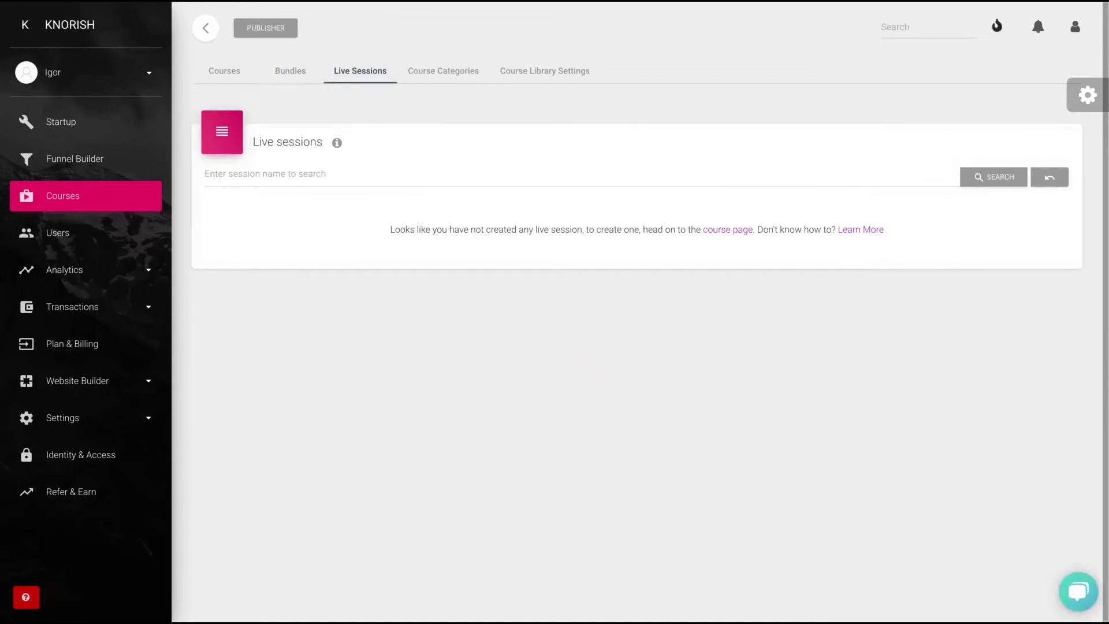
left_click(442, 82)
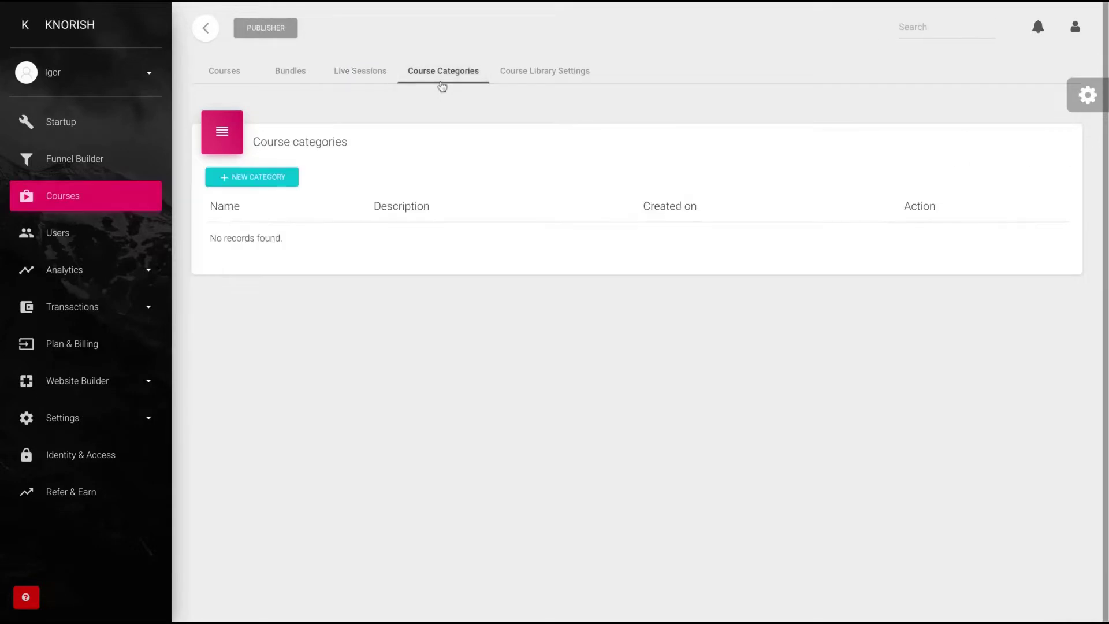
left_click(253, 177)
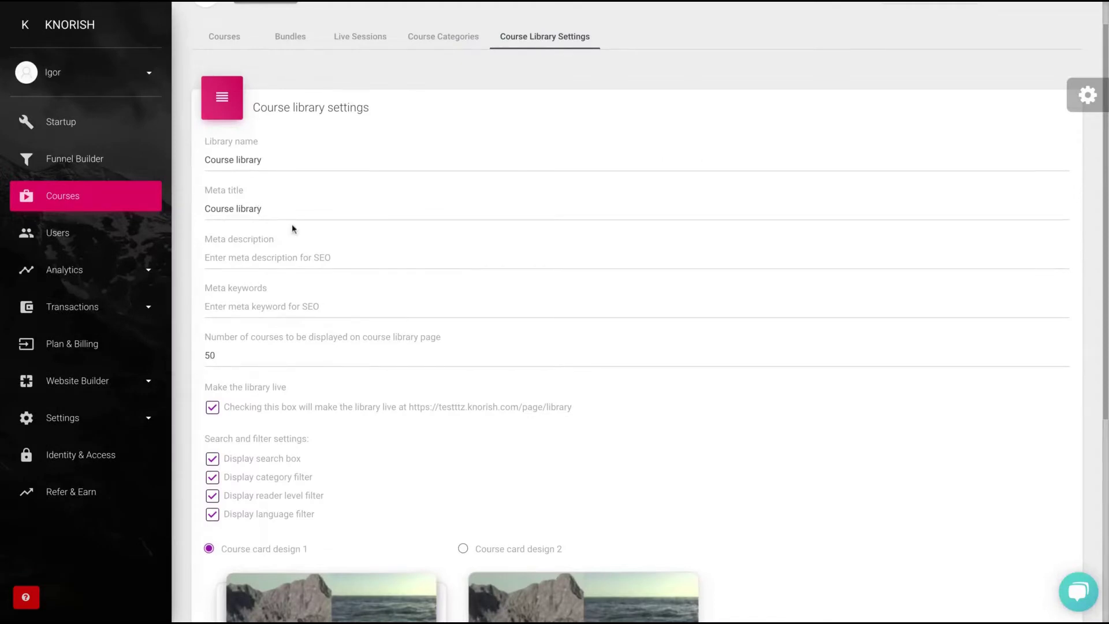
Step: Examine the course library settings, from the name and SEO meta fields to the search filters and course card designs
scroll(293, 229, "down", 2)
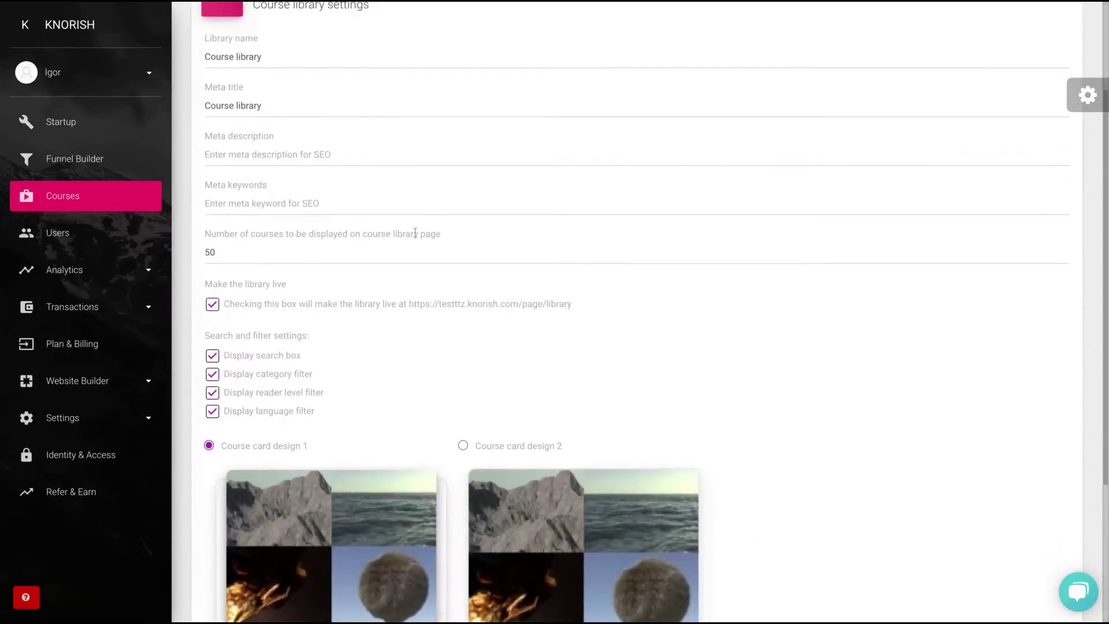
scroll(440, 263, "up", 2)
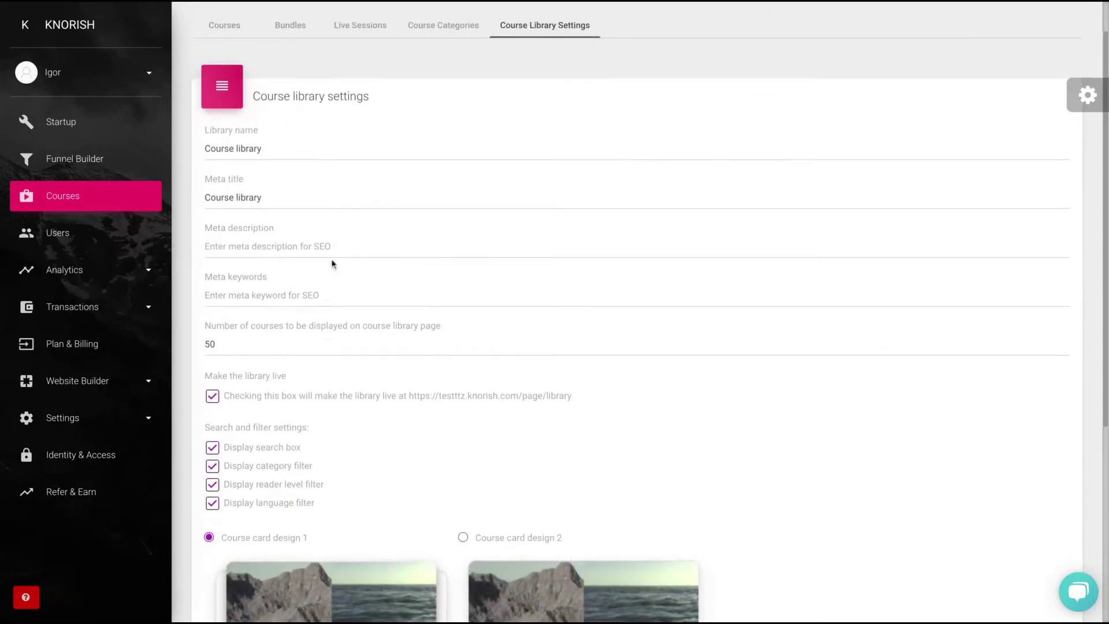
scroll(636, 312, "down", 5)
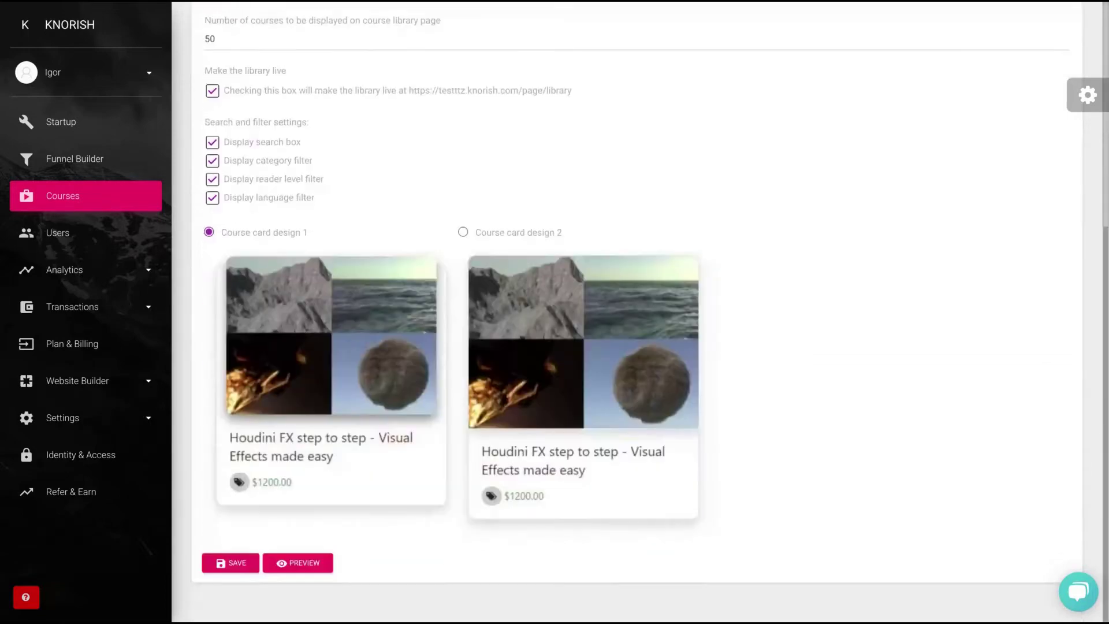
Step: Look over the library's card designs and search filters again, then check the name, meta title and meta keywords fields
scroll(337, 280, "up", 1)
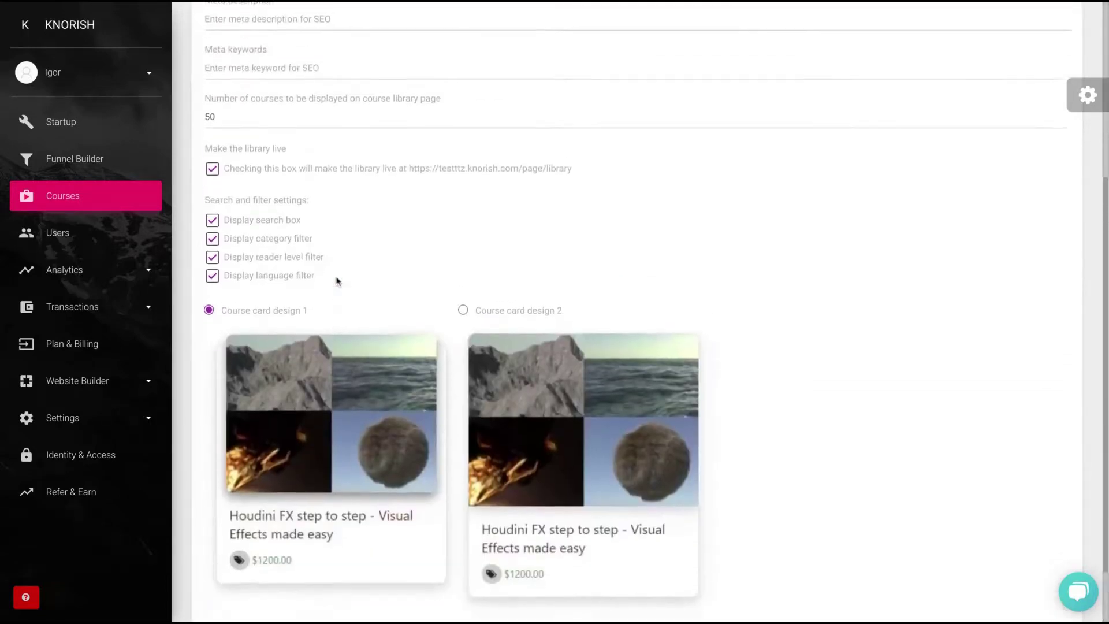
scroll(338, 281, "down", 1)
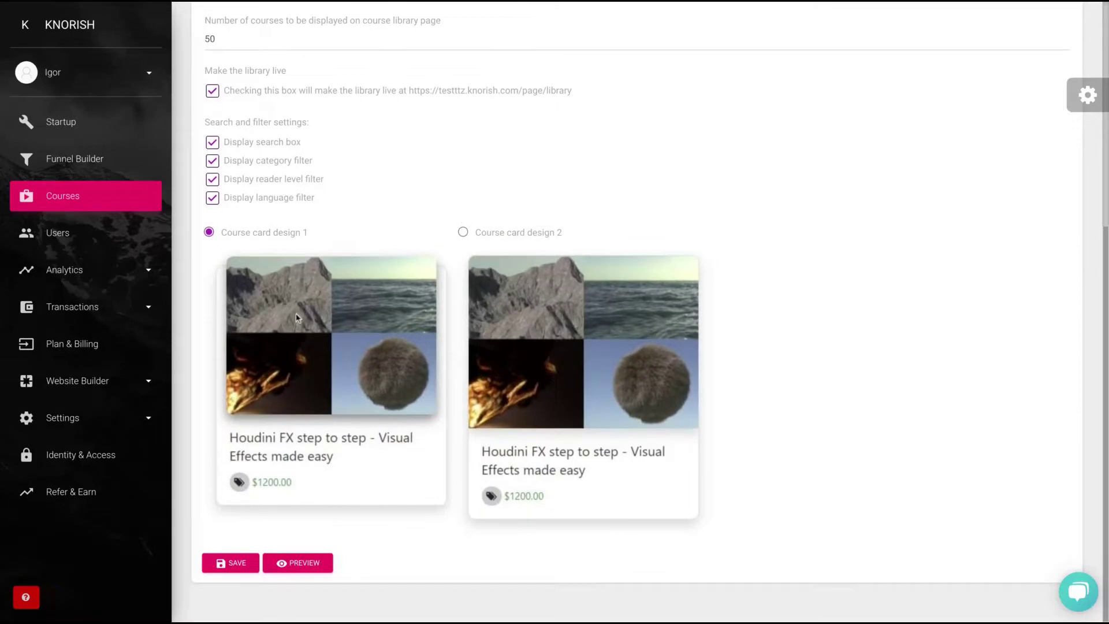
scroll(296, 317, "up", 3)
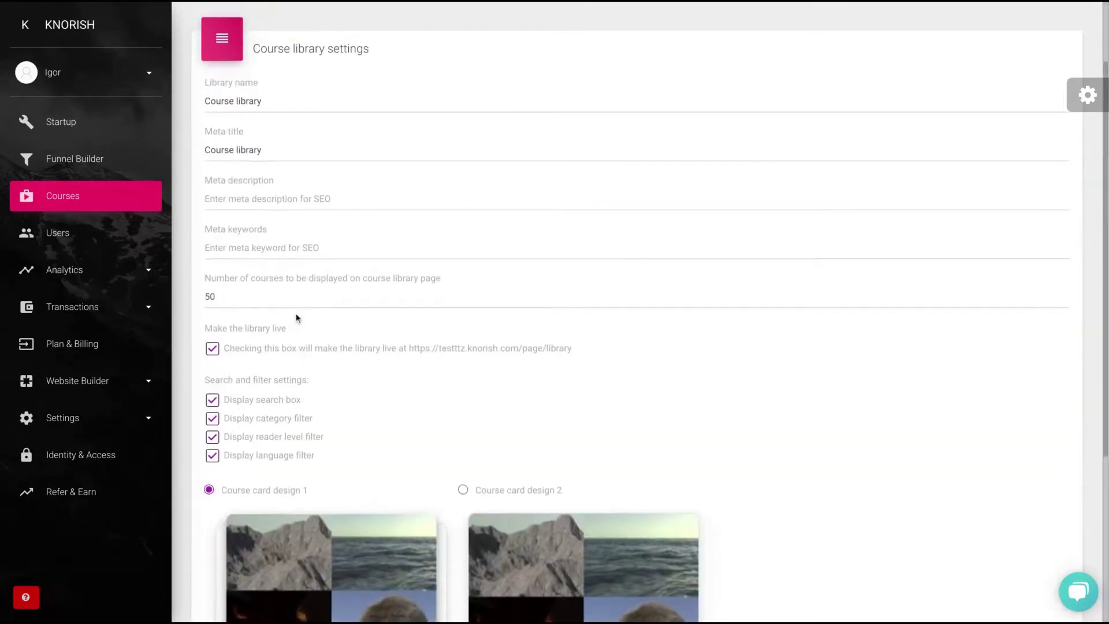
left_click(244, 195)
left_click(239, 239)
scroll(240, 238, "up", 2)
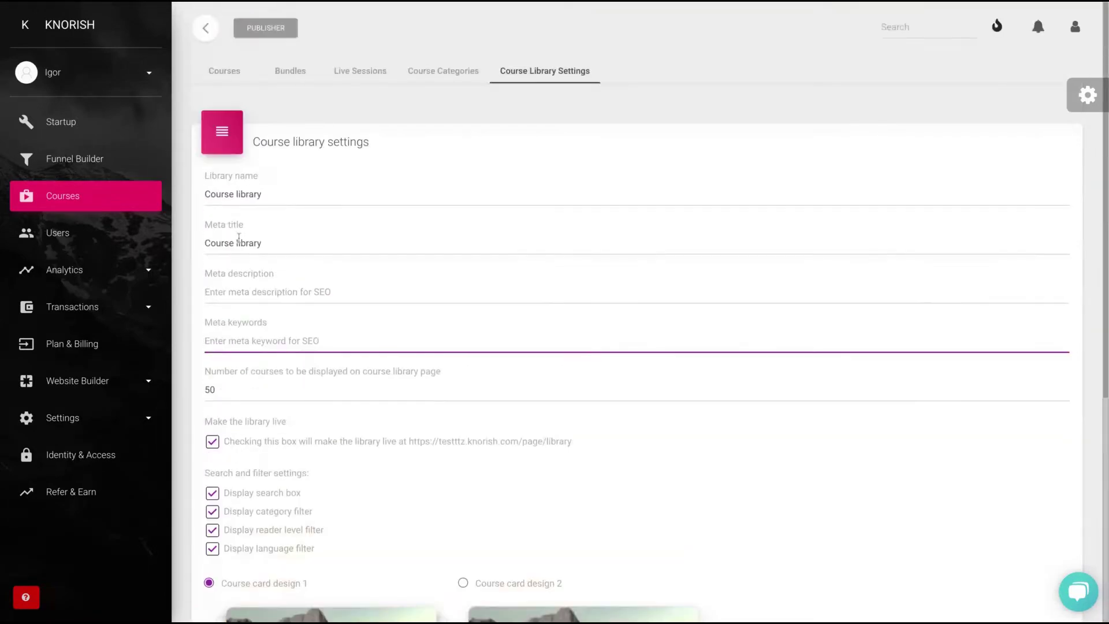
Step: Create a new course named AppSumo from the course list
left_click(222, 69)
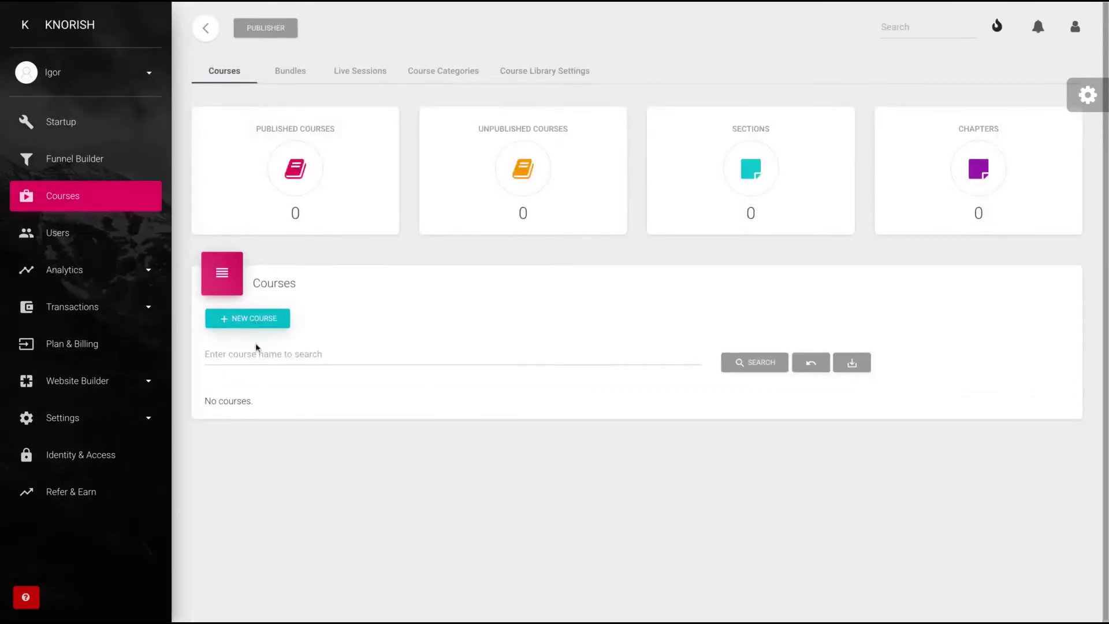
left_click(260, 322)
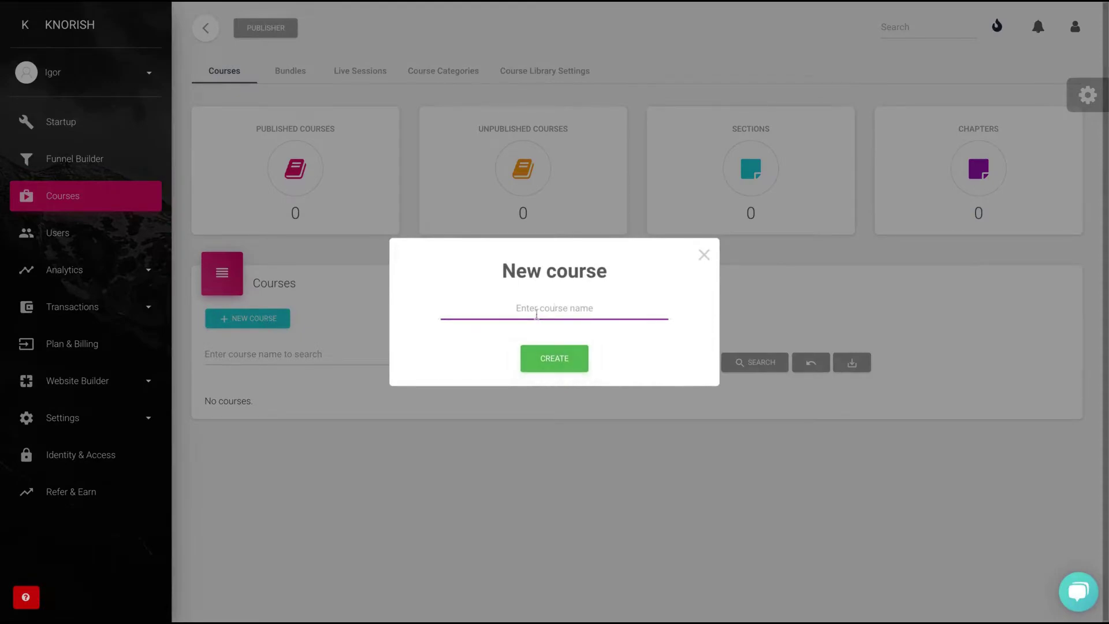
type("AppSumo")
left_click(567, 368)
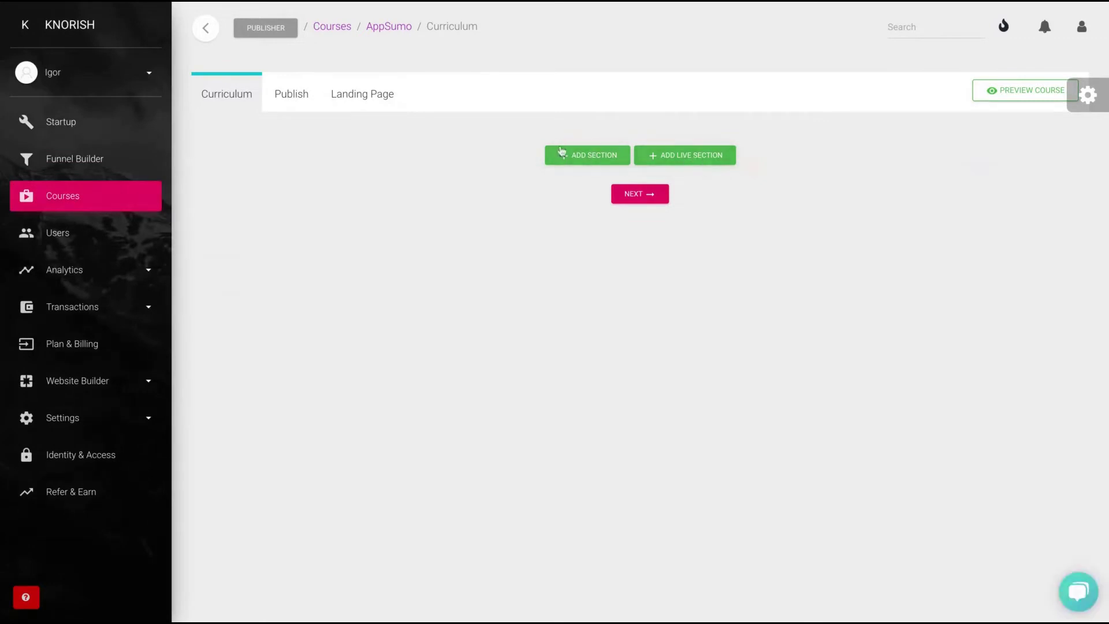
Step: Look through the AppSumo course's publishing settings and its landing page theme templates
left_click(280, 102)
left_click(374, 94)
scroll(635, 289, "down", 5)
scroll(635, 312, "up", 5)
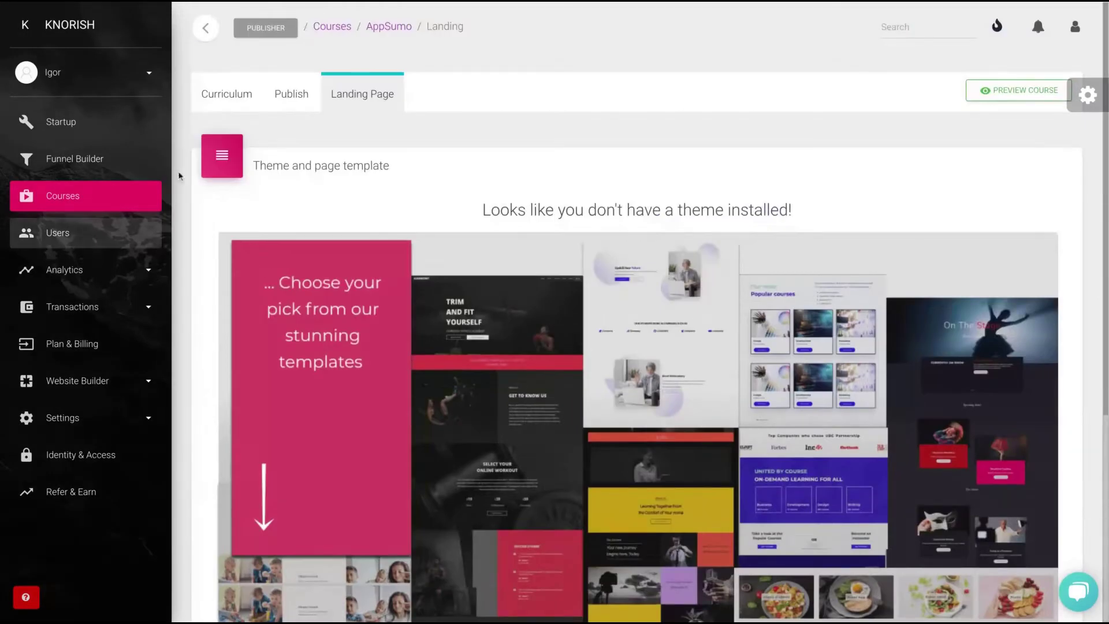
Step: Try to add a live section to the AppSumo course's curriculum, then dismiss the plan upgrade dialog
left_click(212, 94)
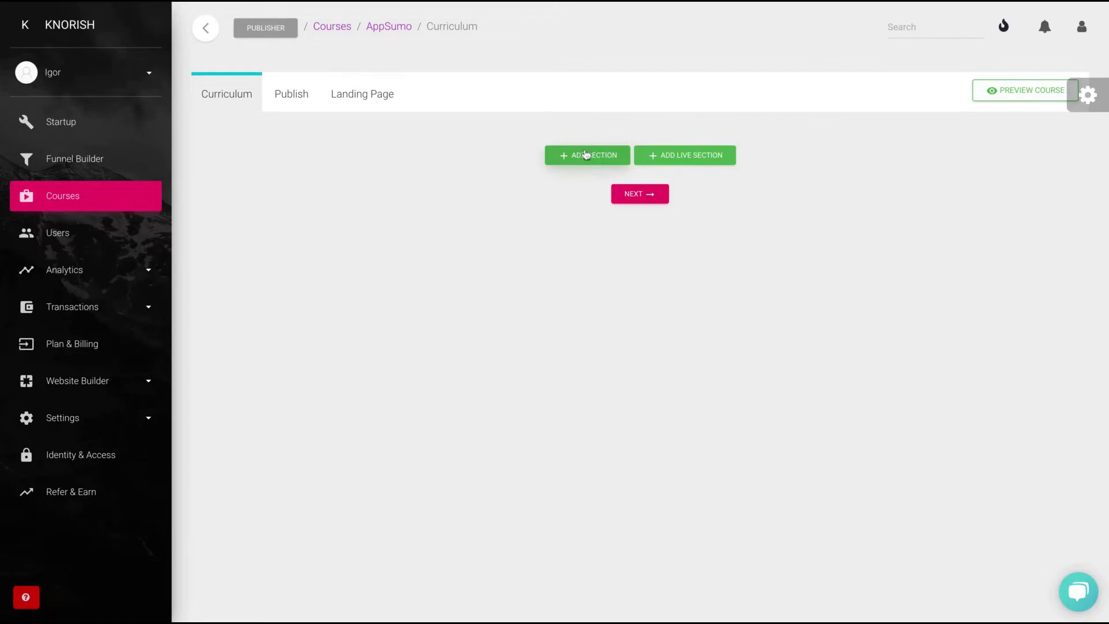
left_click(675, 162)
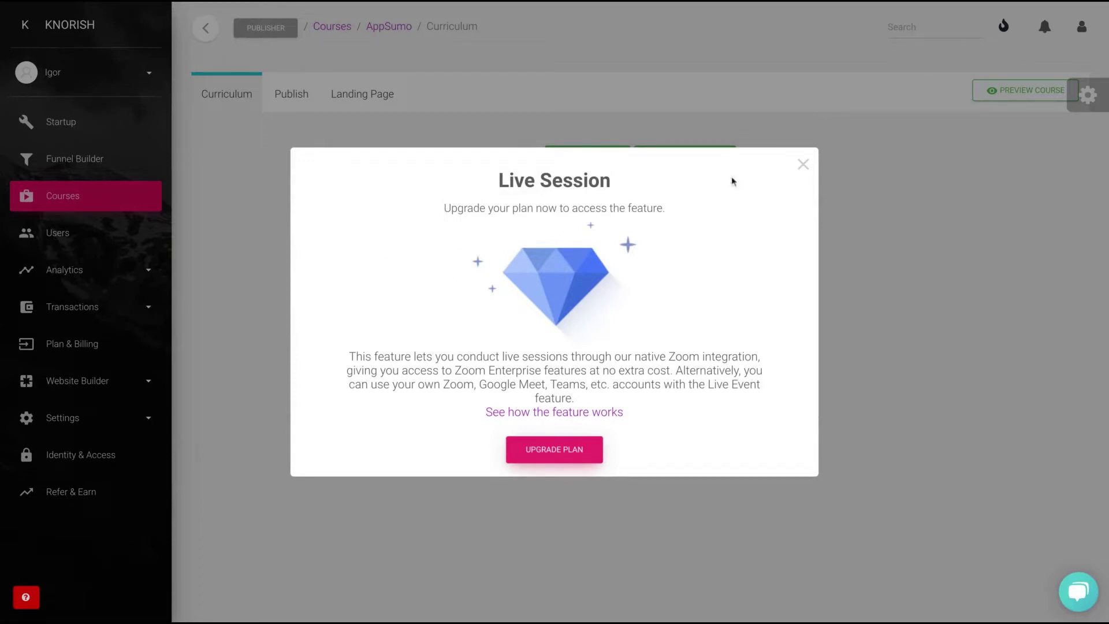
left_click(803, 165)
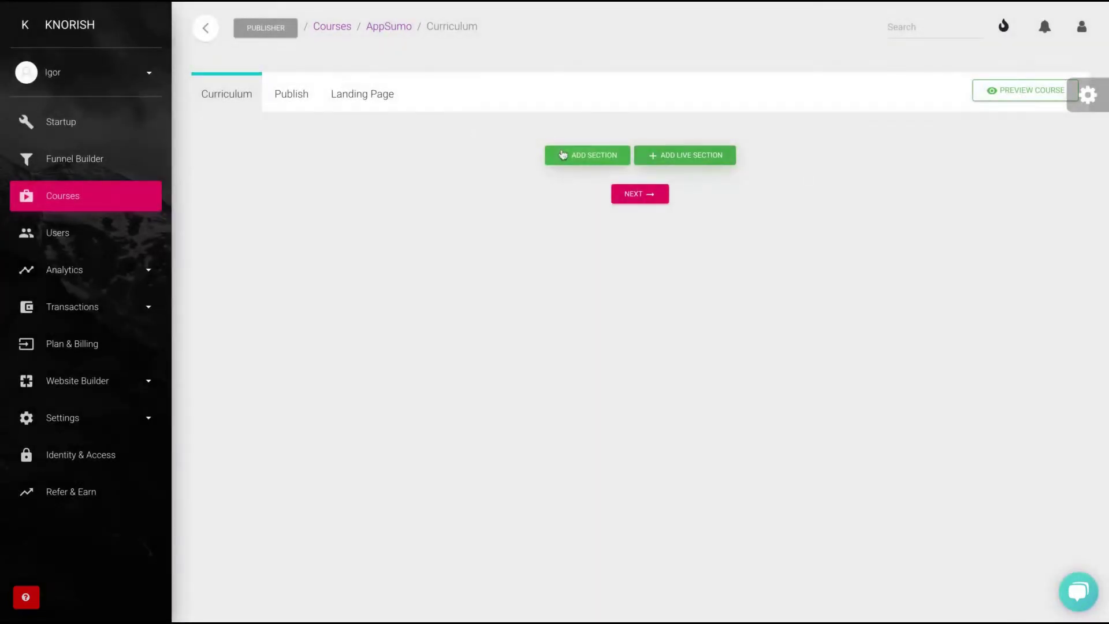
Step: Add a regular section to the curriculum and name it "1 Section"
left_click(563, 154)
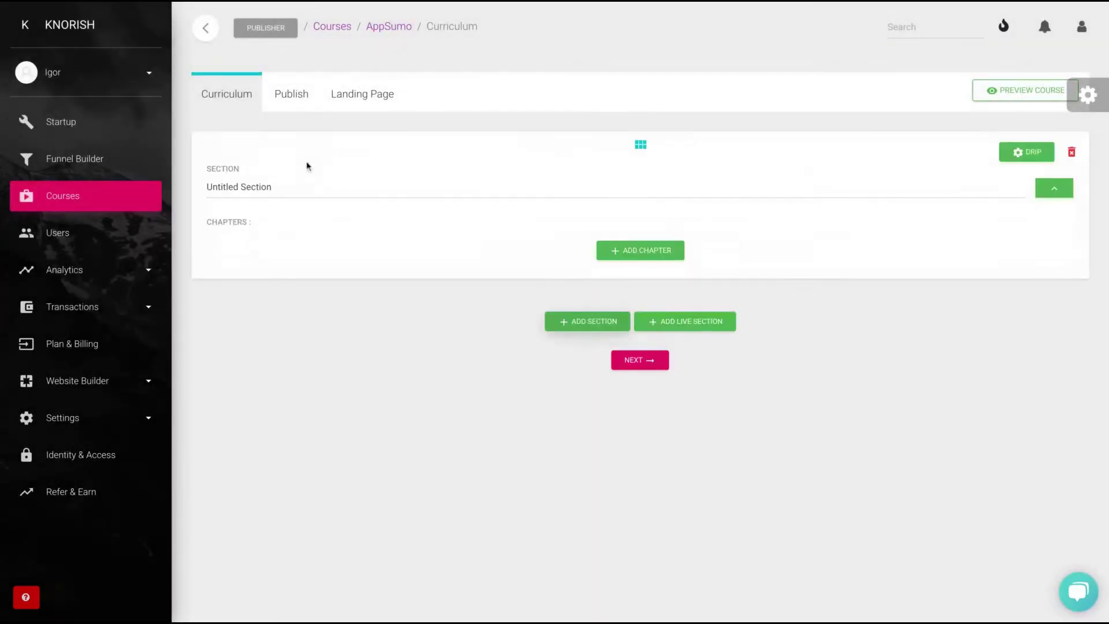
left_click(286, 184)
triple_click(292, 183)
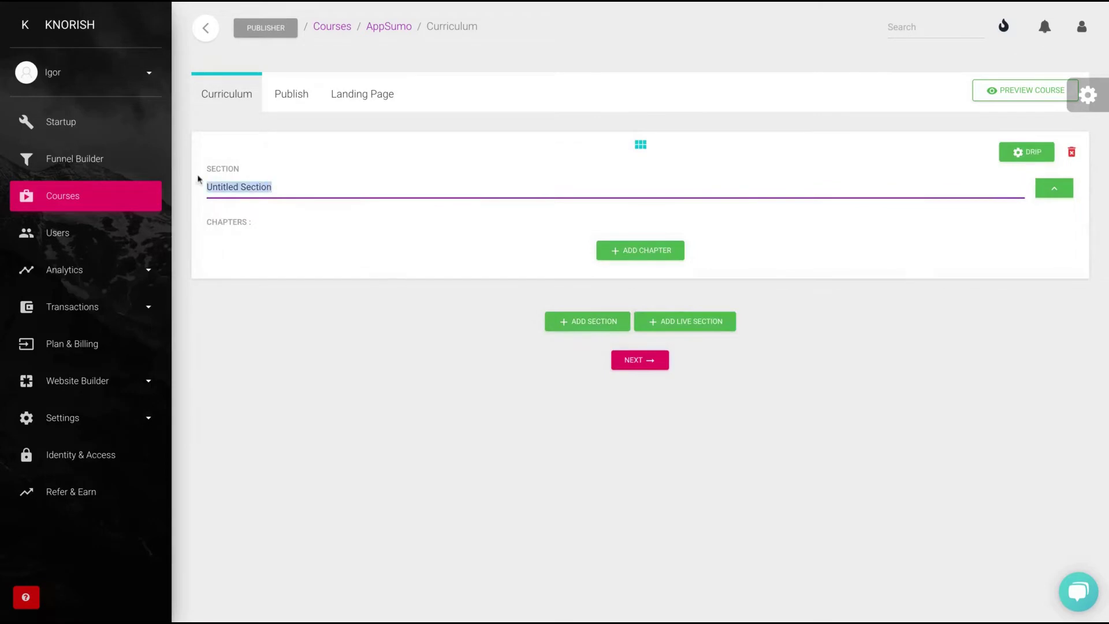
key("BackSpace")
type("1 Section")
left_click(764, 235)
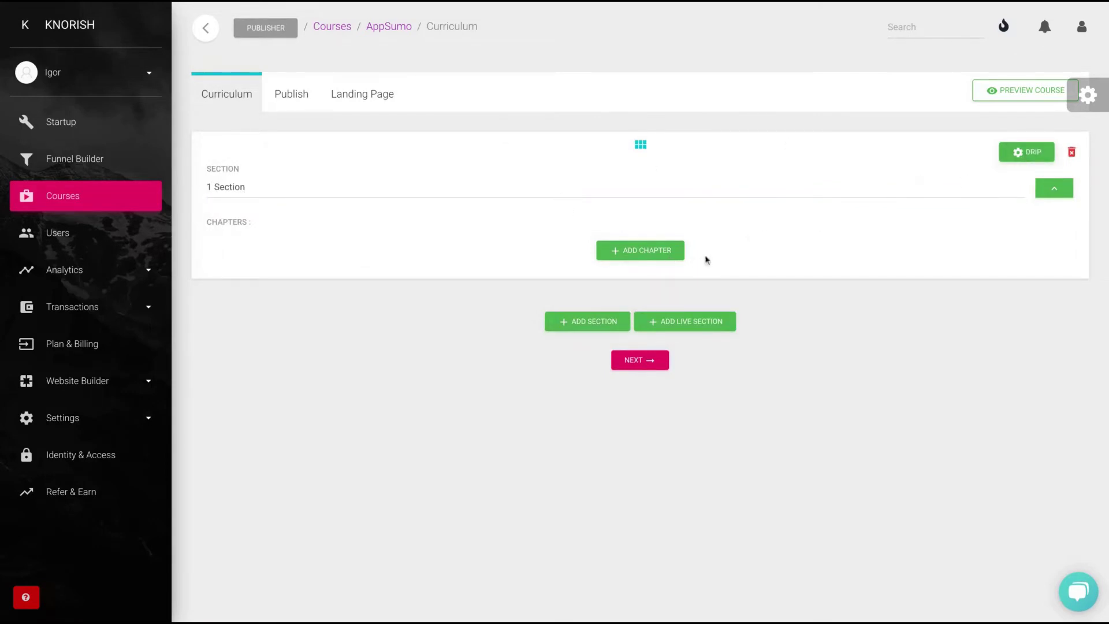
Step: Add a chapter to 1 Section and examine its embedded and PDF content options
left_click(647, 254)
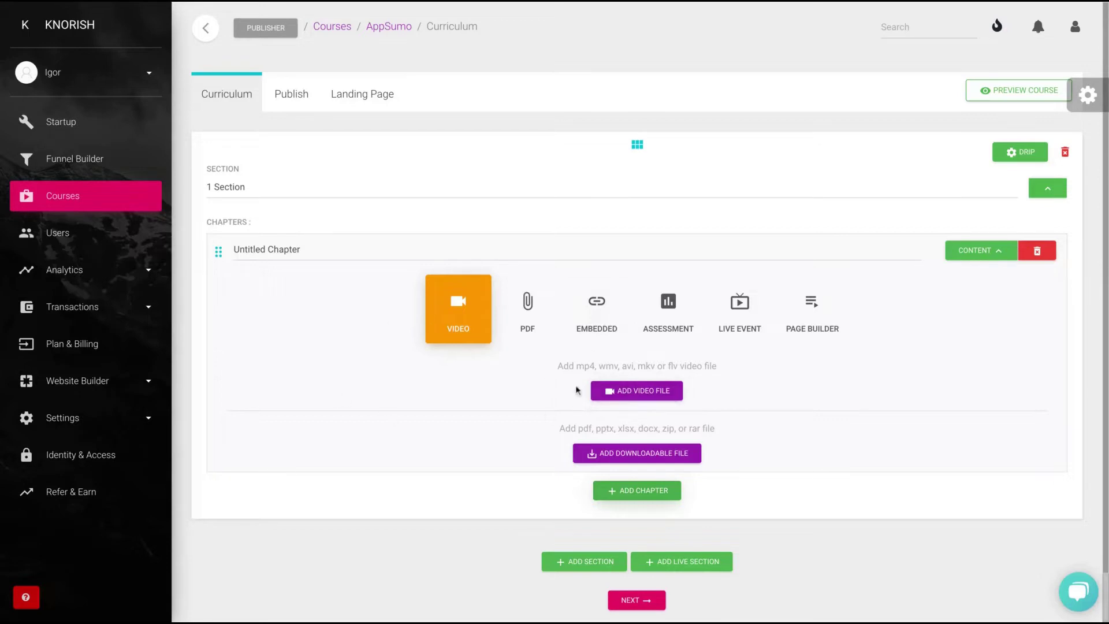
left_click(589, 307)
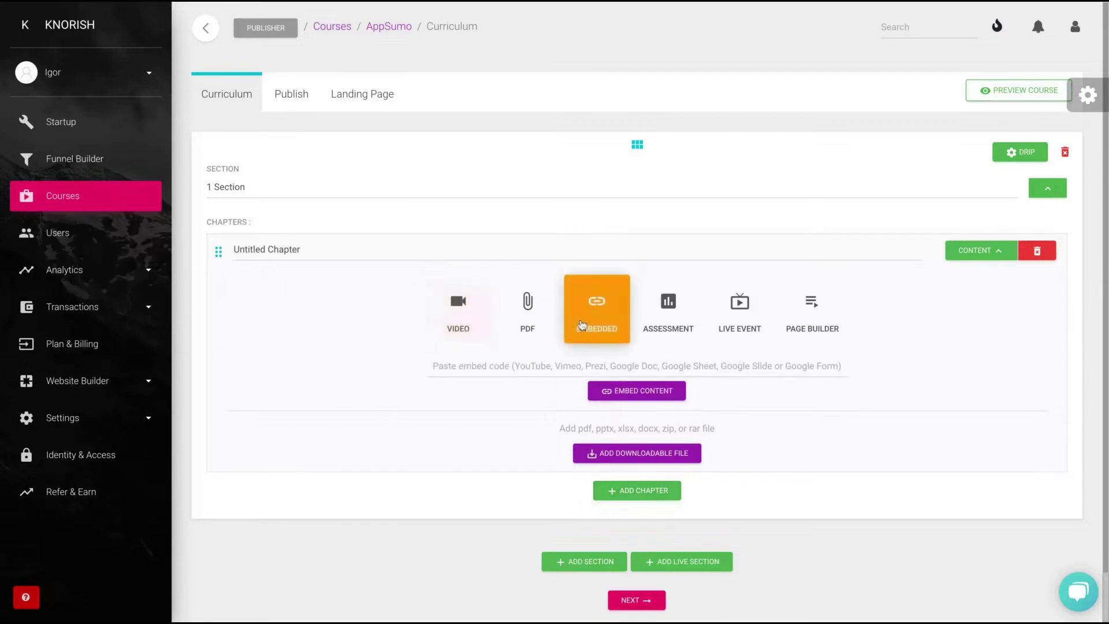
left_click(507, 365)
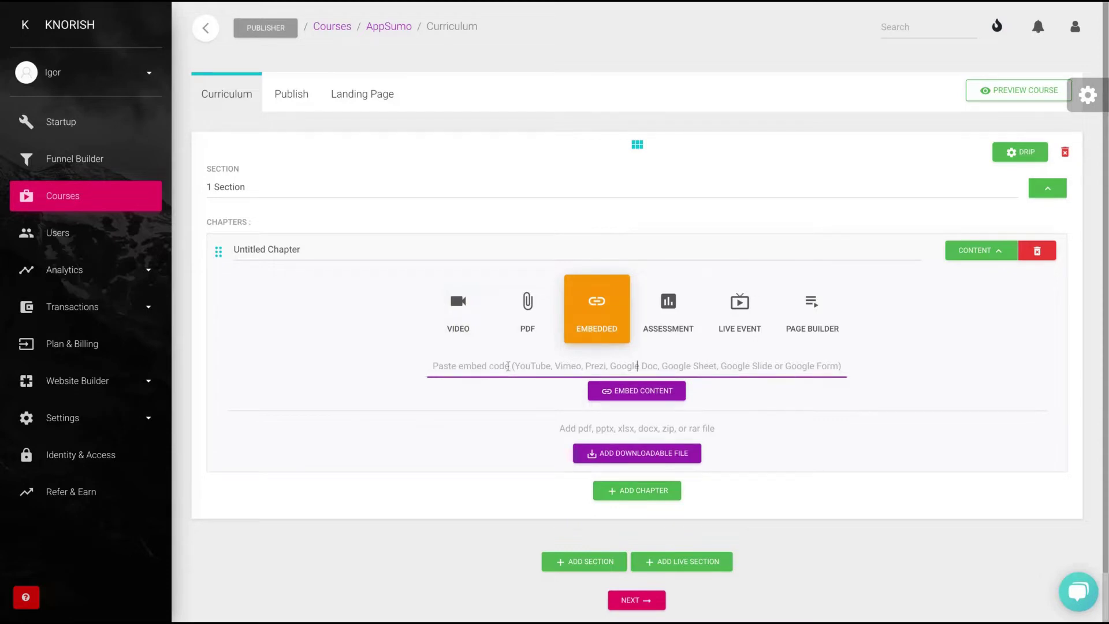
left_click(598, 307)
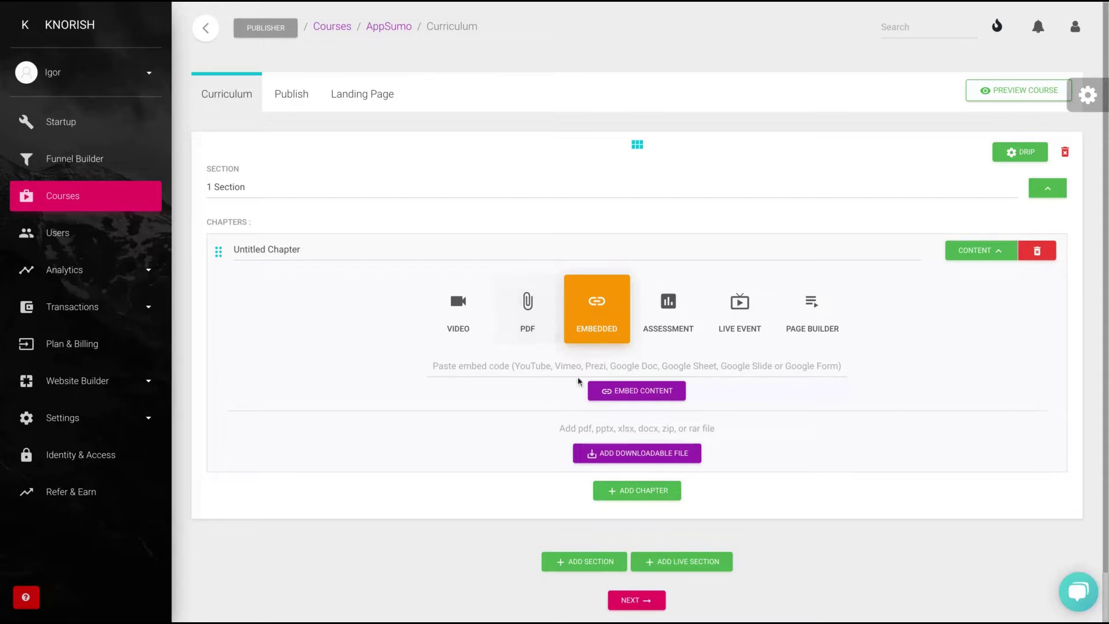
left_click(541, 321)
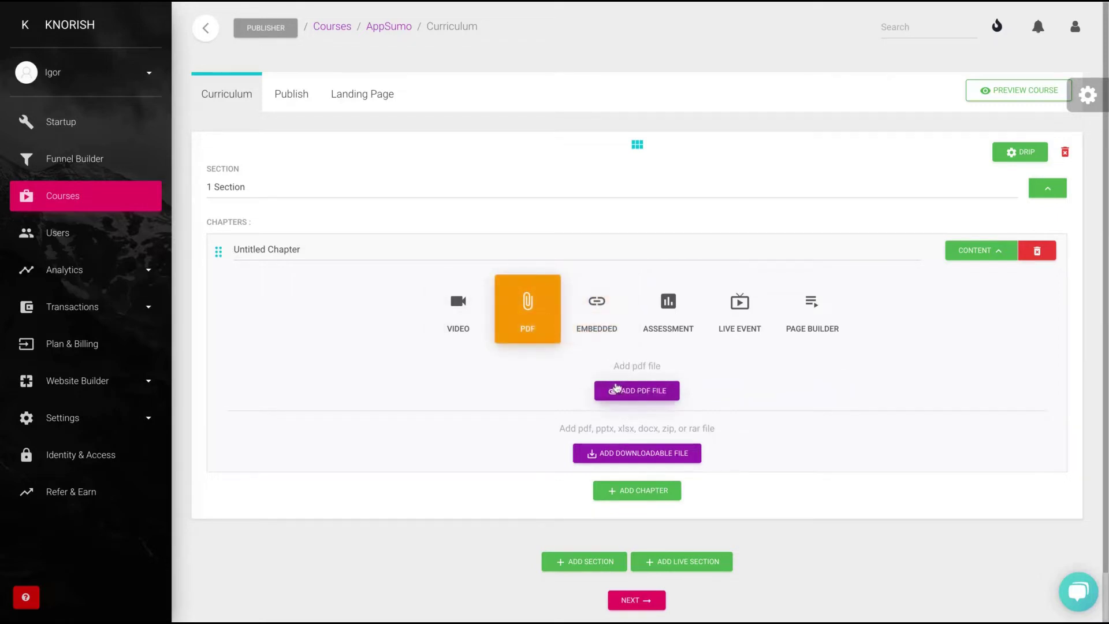
Step: Create an assessment for the chapter with one objective question holding three blank answer options
left_click(676, 303)
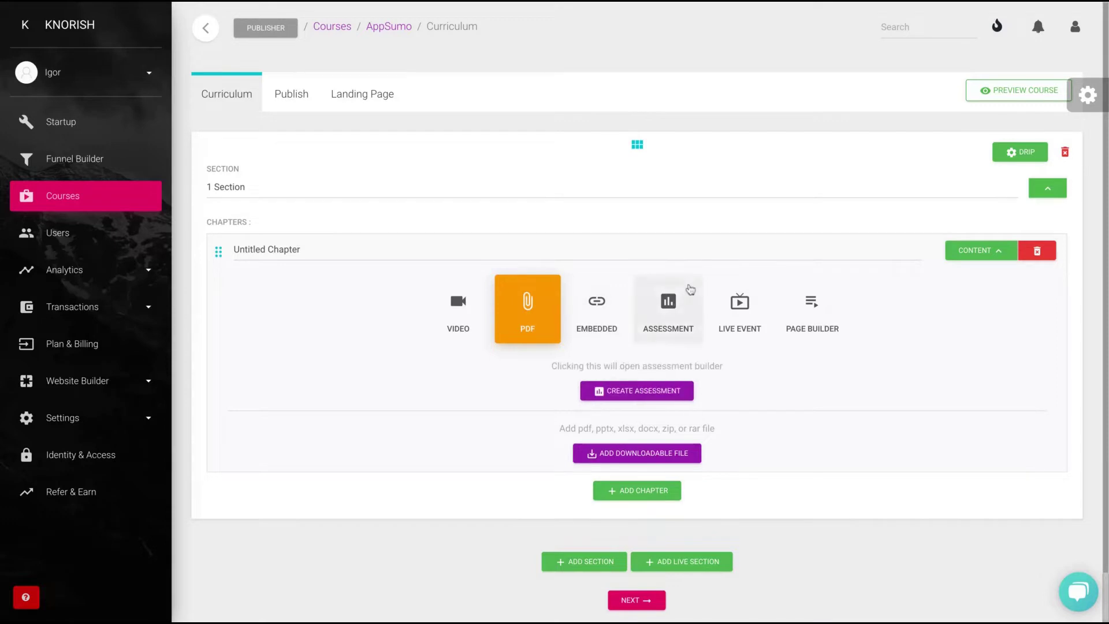
left_click(608, 392)
left_click(532, 129)
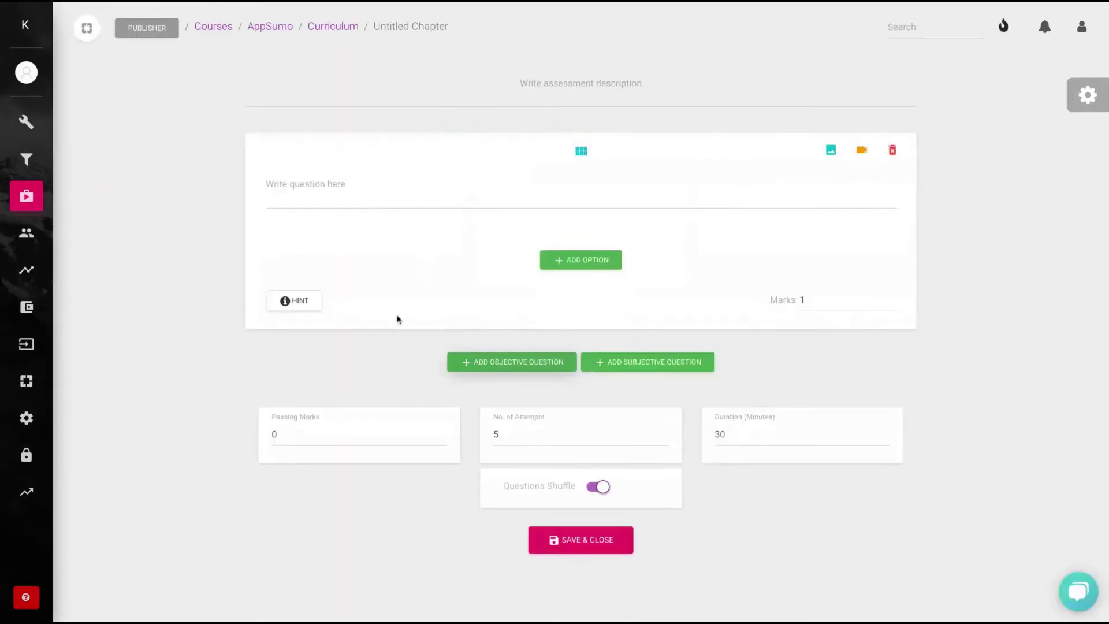
left_click(500, 192)
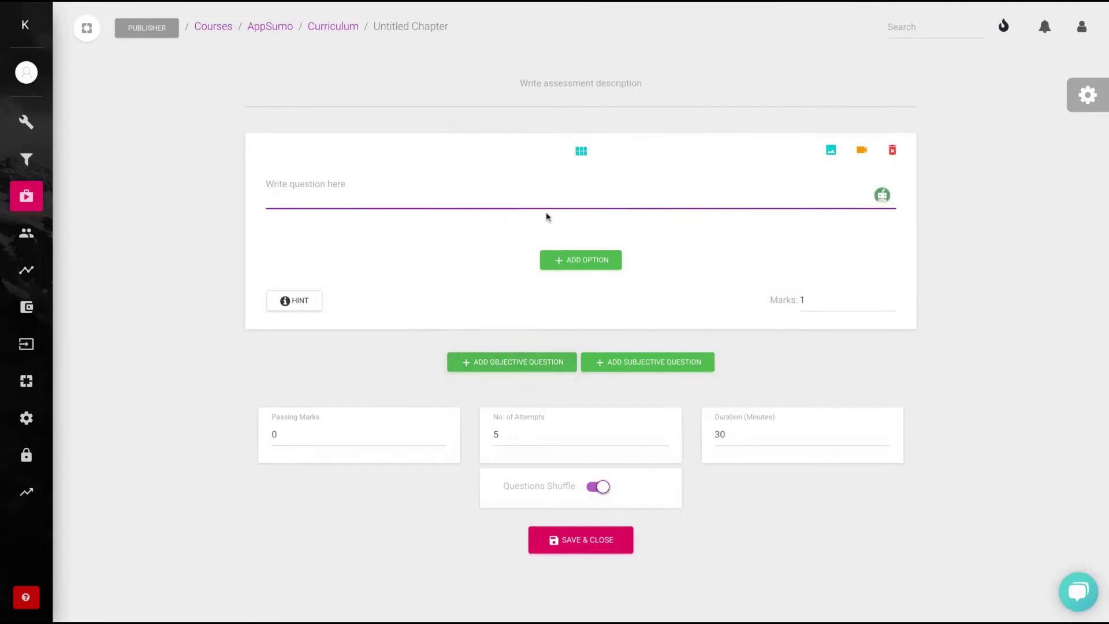
left_click(563, 258)
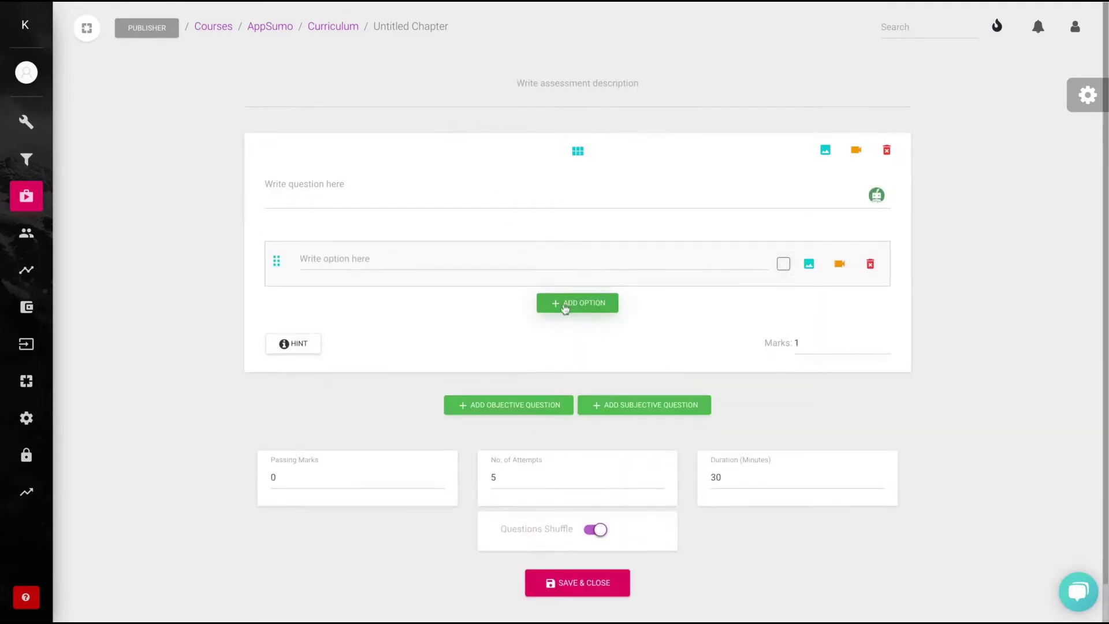
left_click(565, 306)
left_click(566, 356)
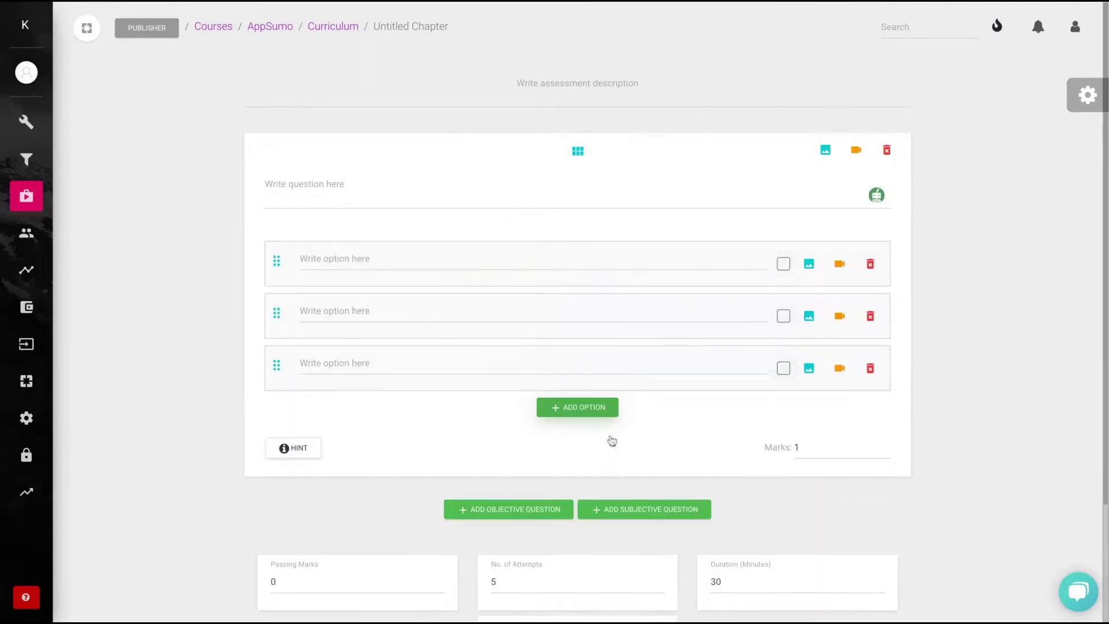
Step: Add a subjective question to the assessment, look over the questions and return to the course curriculum
left_click(624, 509)
scroll(452, 454, "down", 4)
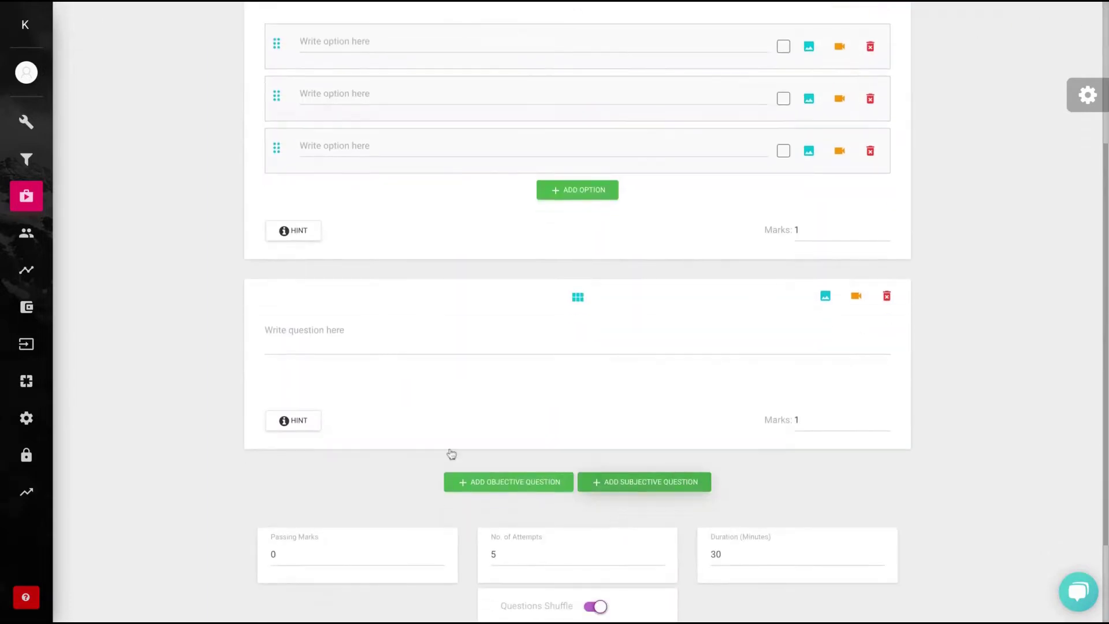
scroll(403, 327, "up", 4)
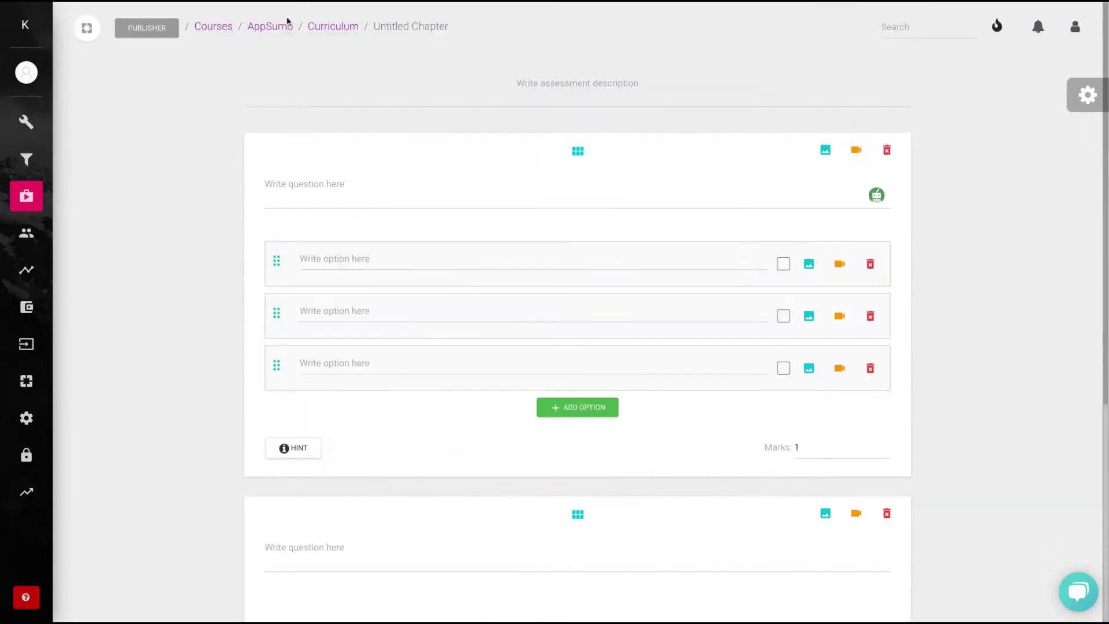
left_click(313, 31)
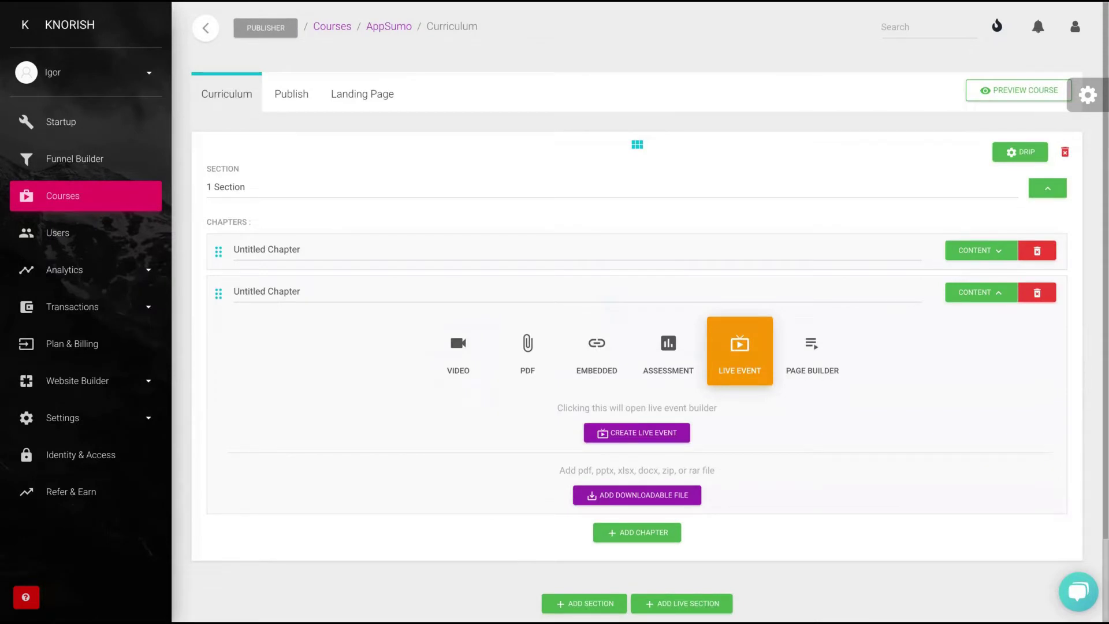
Step: Create a page builder page for the second chapter and look through its sample content
left_click(803, 358)
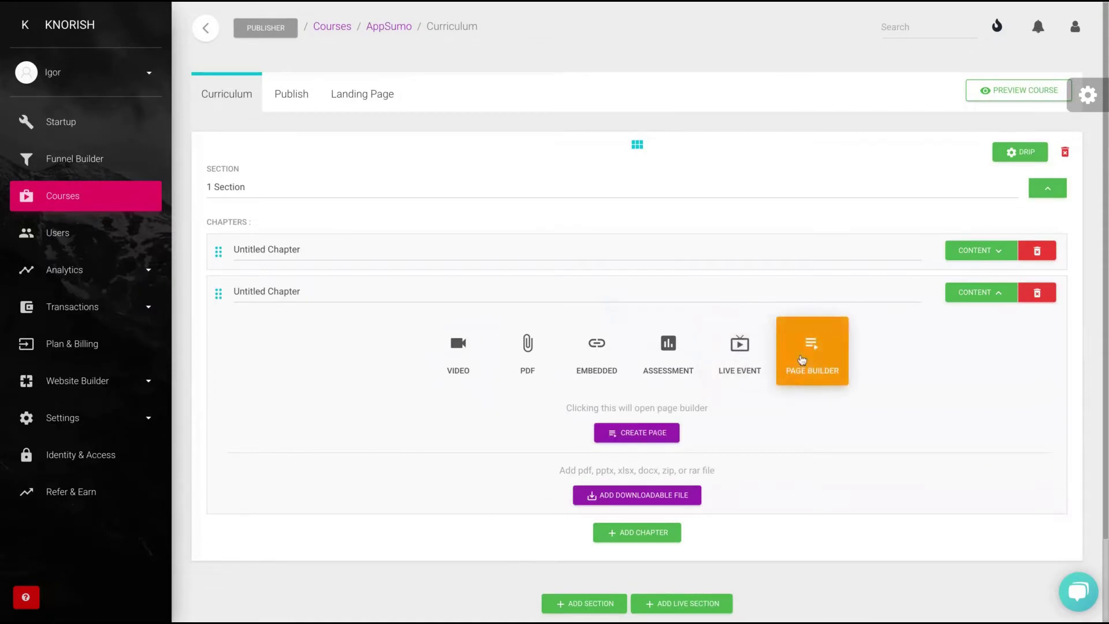
left_click(655, 436)
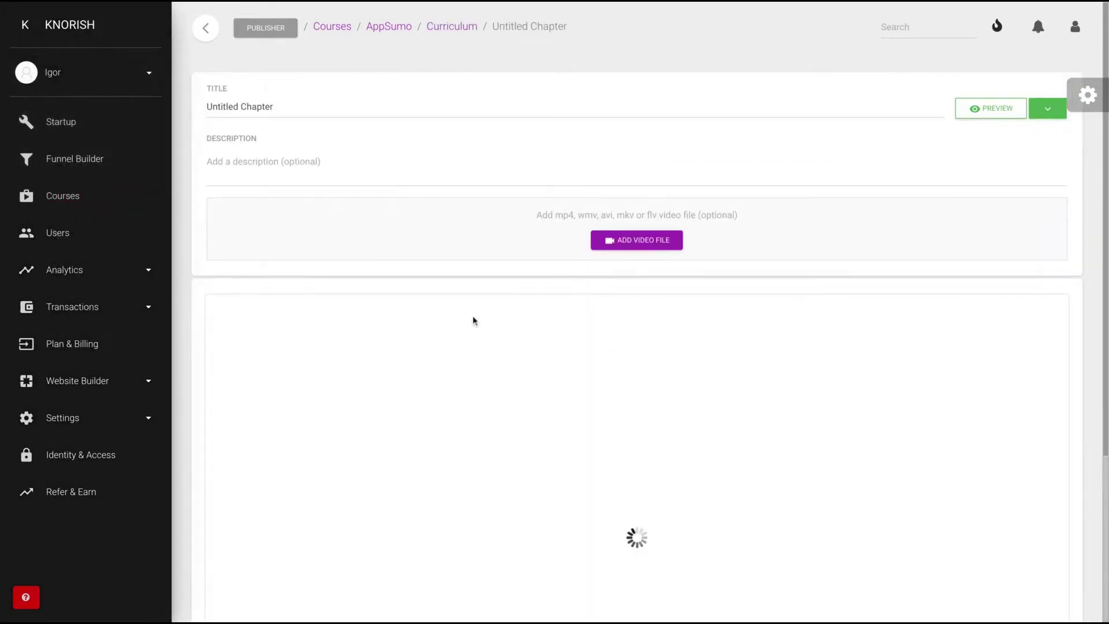
scroll(472, 321, "down", 4)
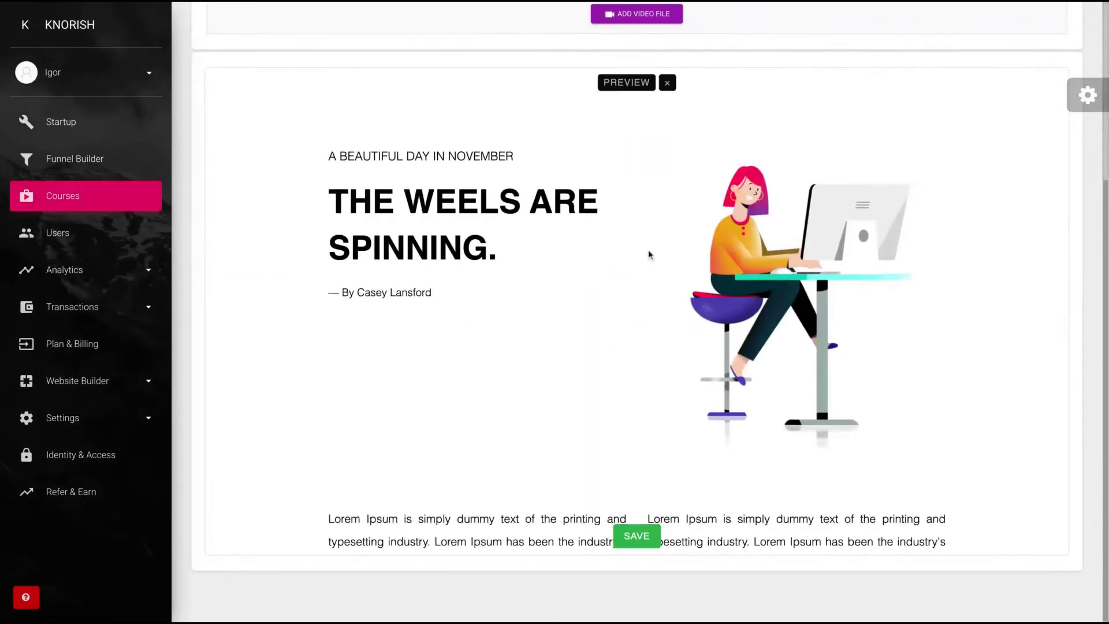
scroll(604, 302, "down", 2)
scroll(604, 304, "up", 2)
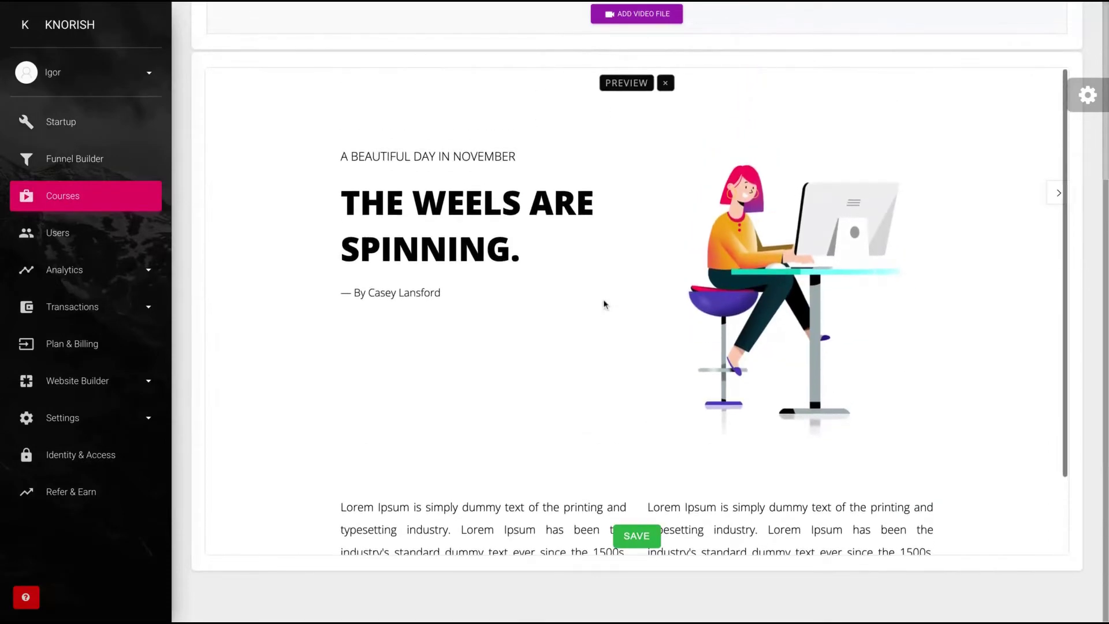
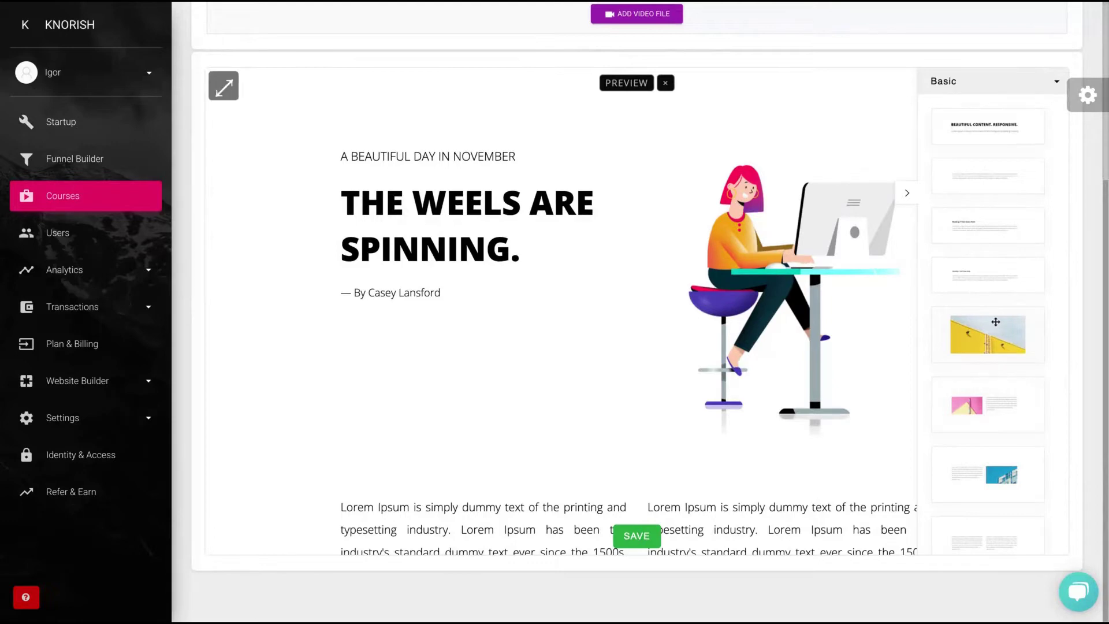
Step: Insert the full-width yellow building image block between the page's heading and its two-column text, and inspect the result
left_click_drag(983, 335, 623, 457)
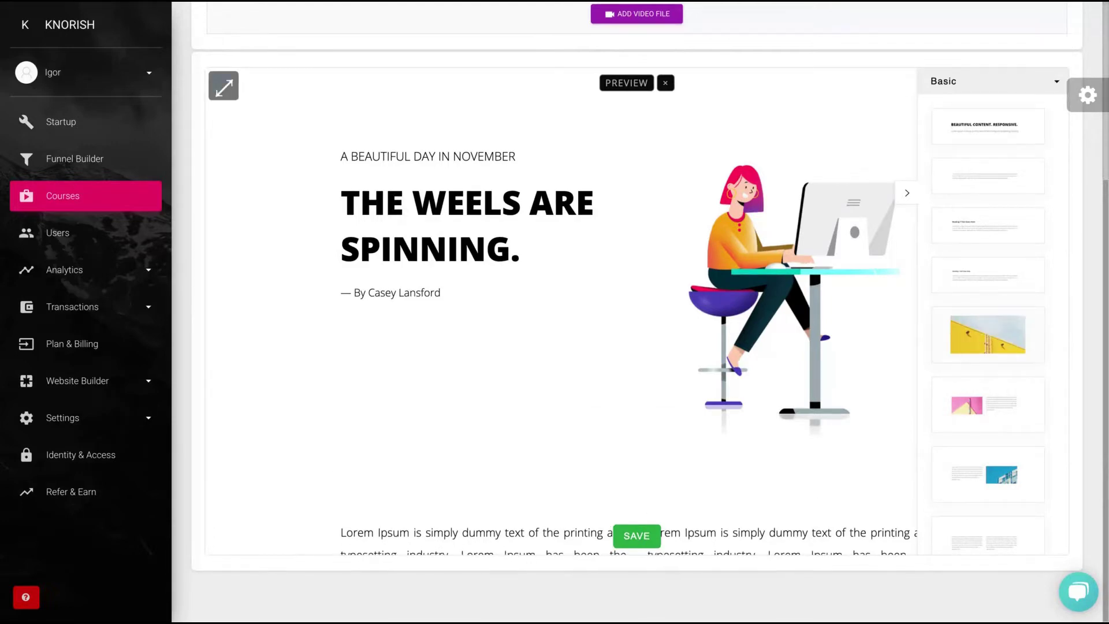
scroll(635, 318, "down", 4)
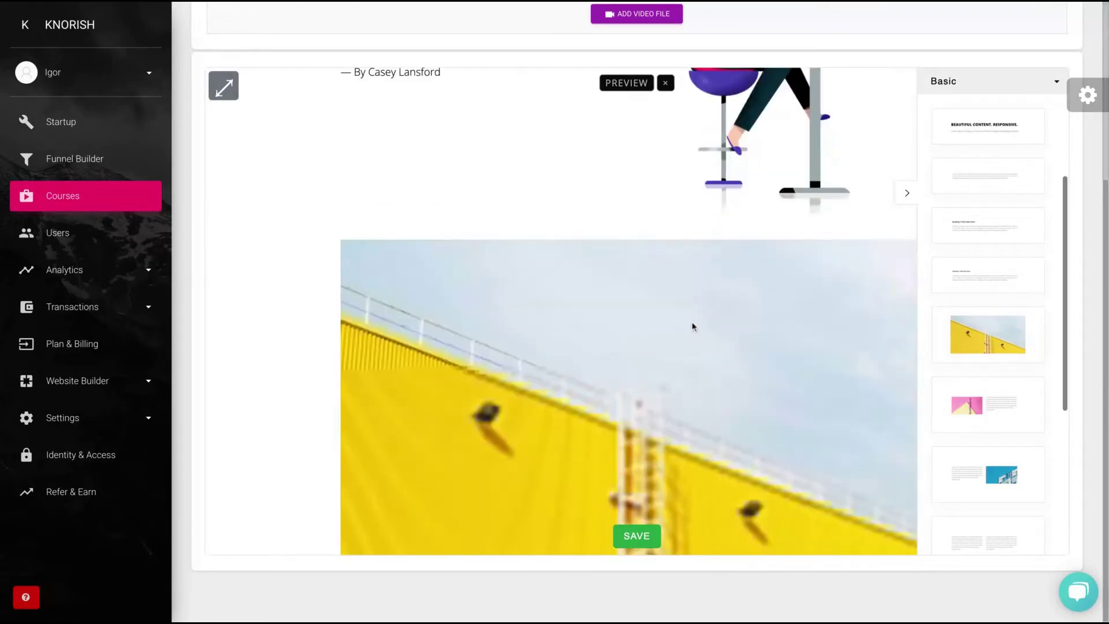
scroll(691, 324, "down", 5)
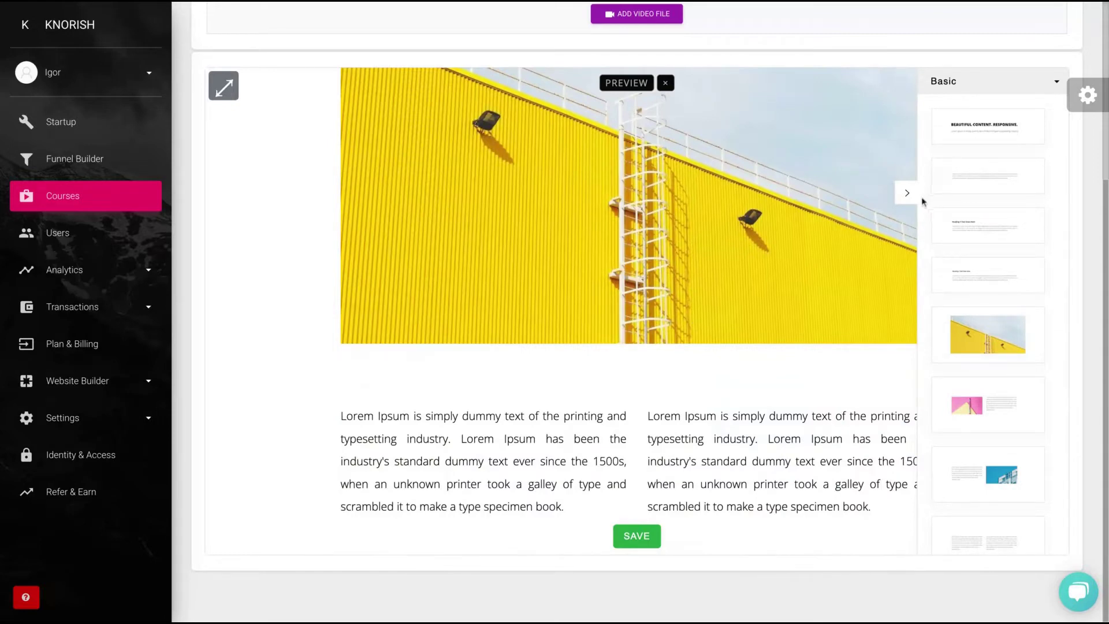
Step: Insert the block with text beside a blue building image between the yellow image and the two-column text, and inspect the placement
left_click(906, 193)
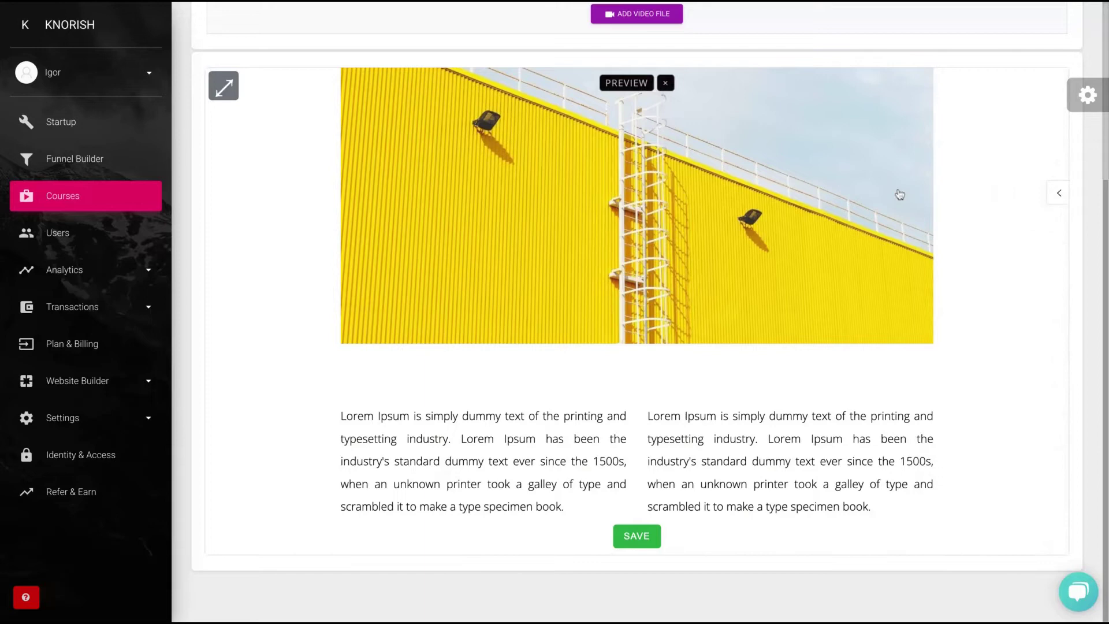
scroll(650, 247, "up", 5)
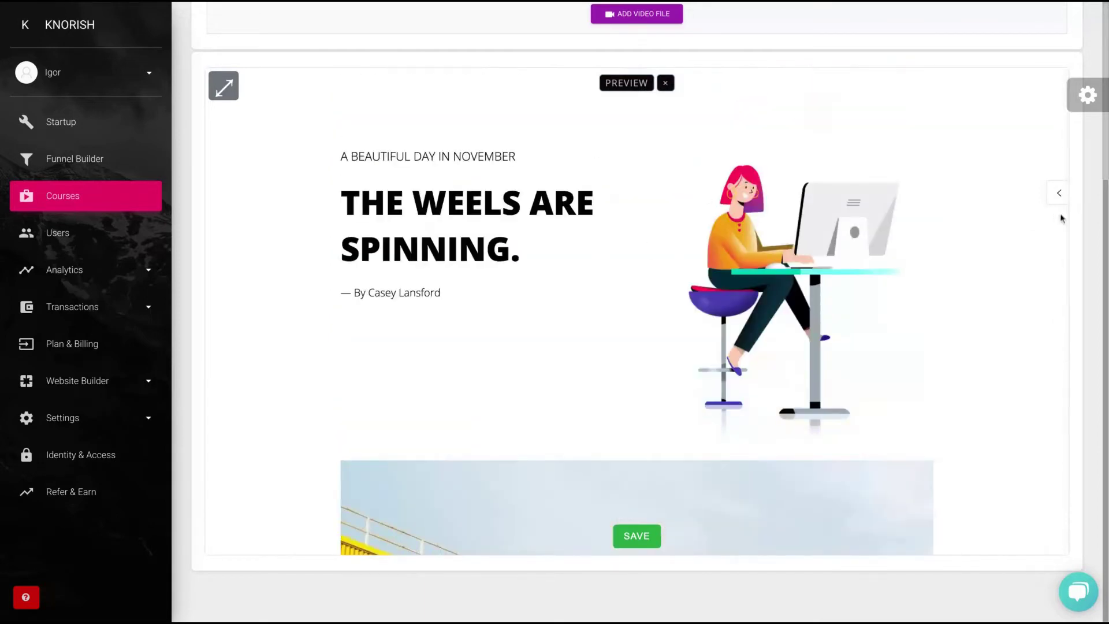
left_click(1059, 193)
scroll(797, 327, "down", 5)
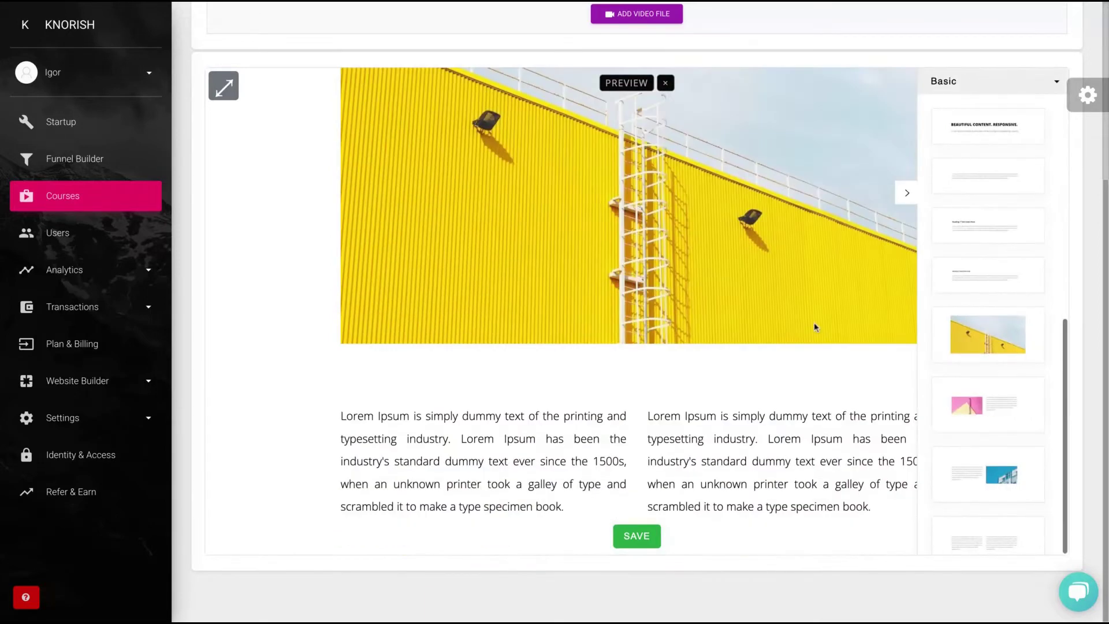
scroll(1018, 377, "down", 5)
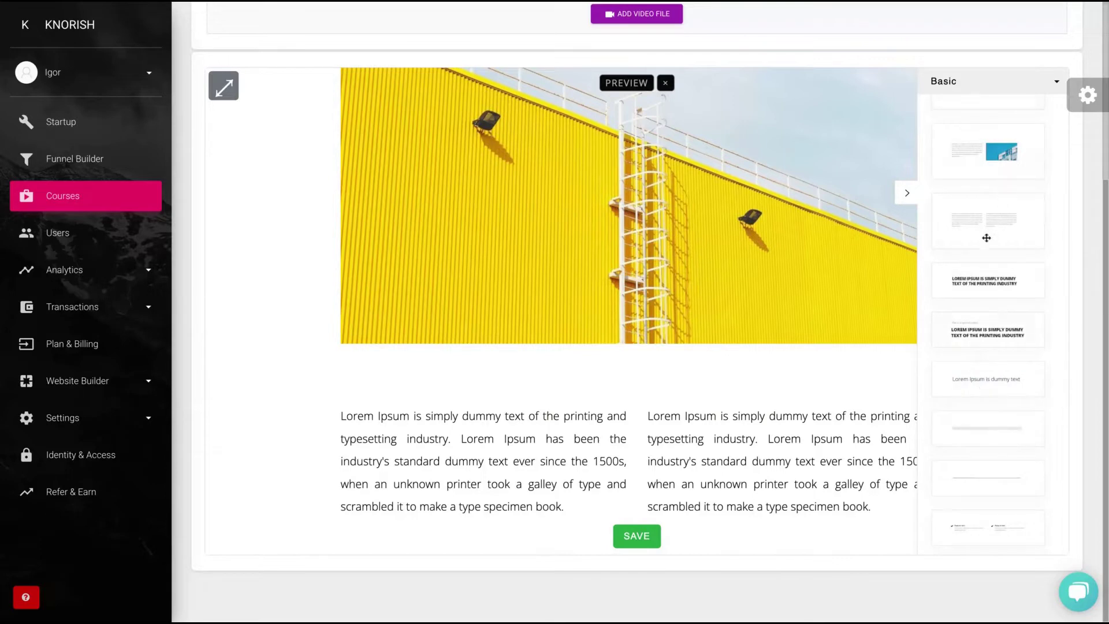
left_click(992, 152)
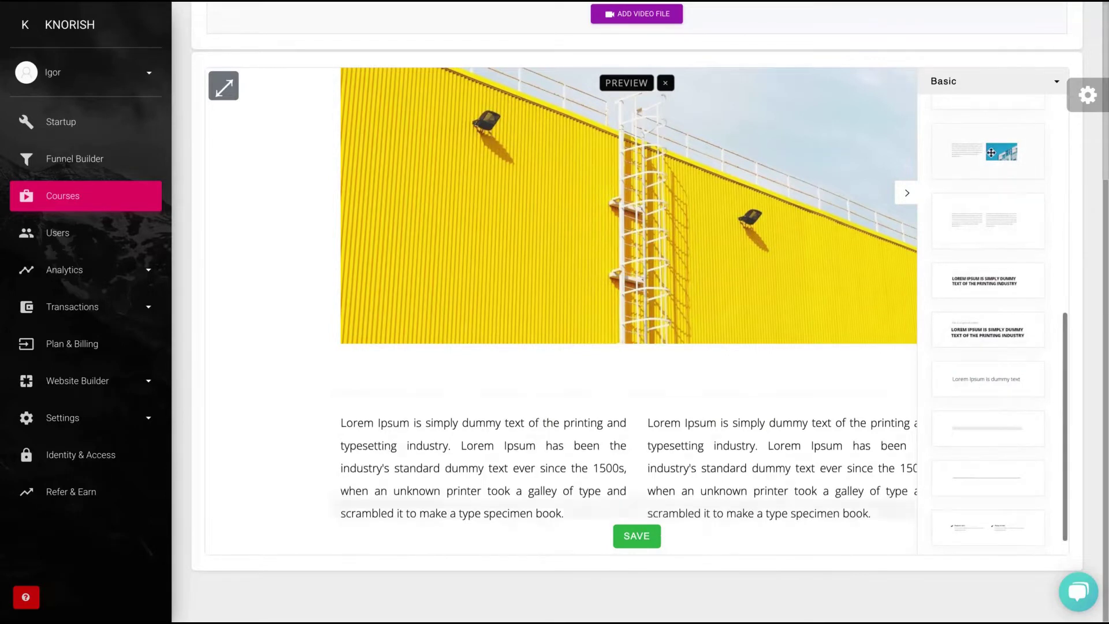
scroll(740, 282, "down", 2)
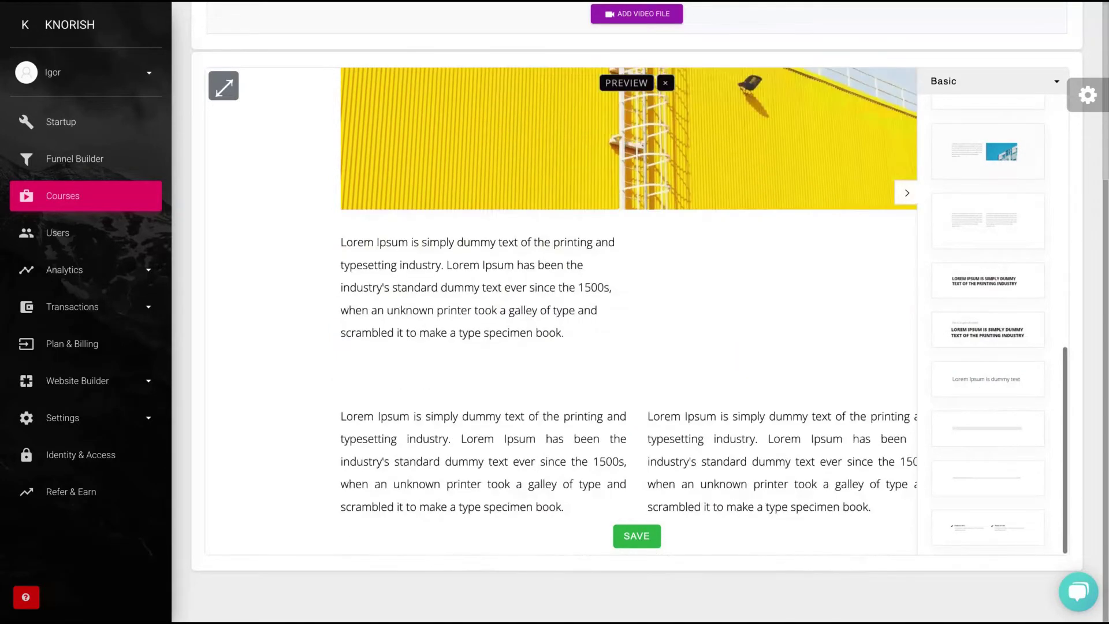
left_click(504, 285)
scroll(743, 305, "down", 1)
left_click(607, 477)
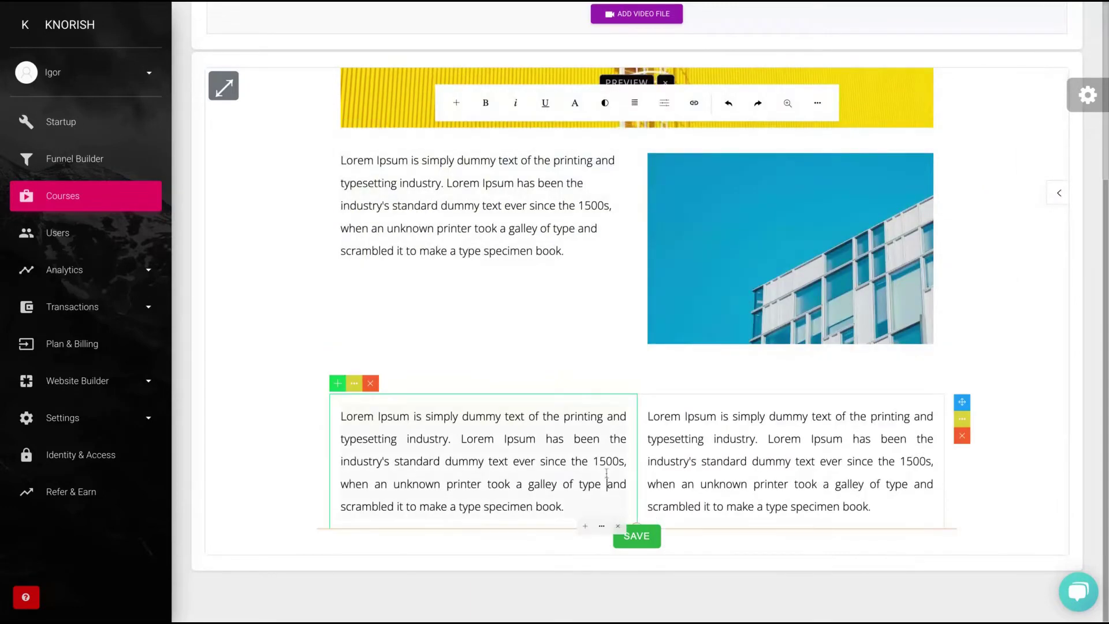
left_click(773, 442)
Step: Insert the large "Lorem Ipsum is simply dummy text of the printing industry" heading above the two-column text and save the page
scroll(748, 277, "up", 5)
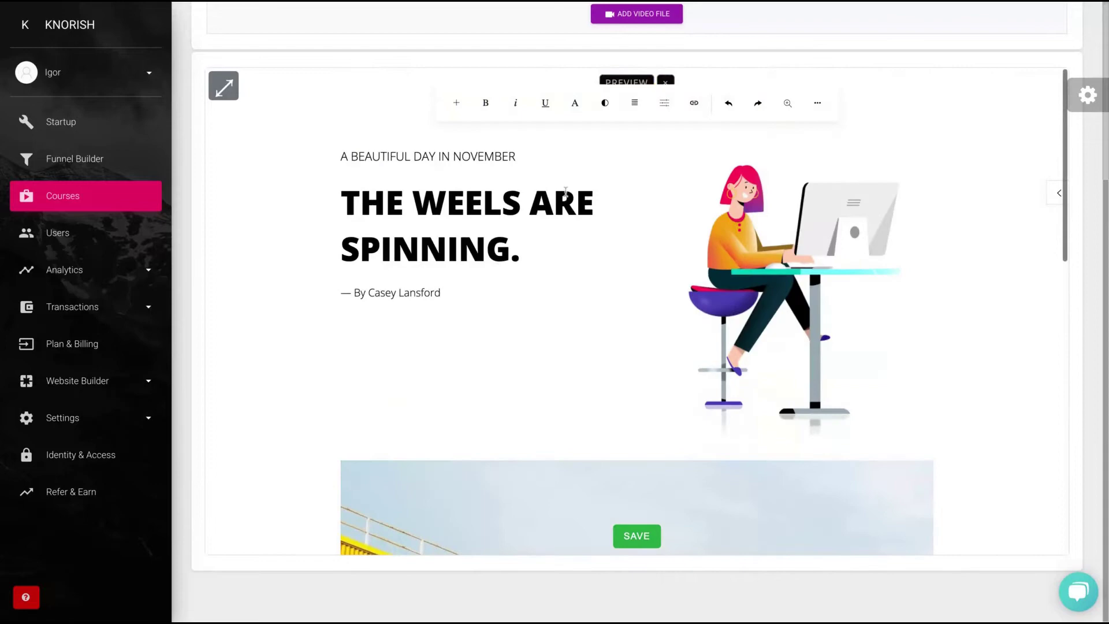
scroll(686, 446, "down", 5)
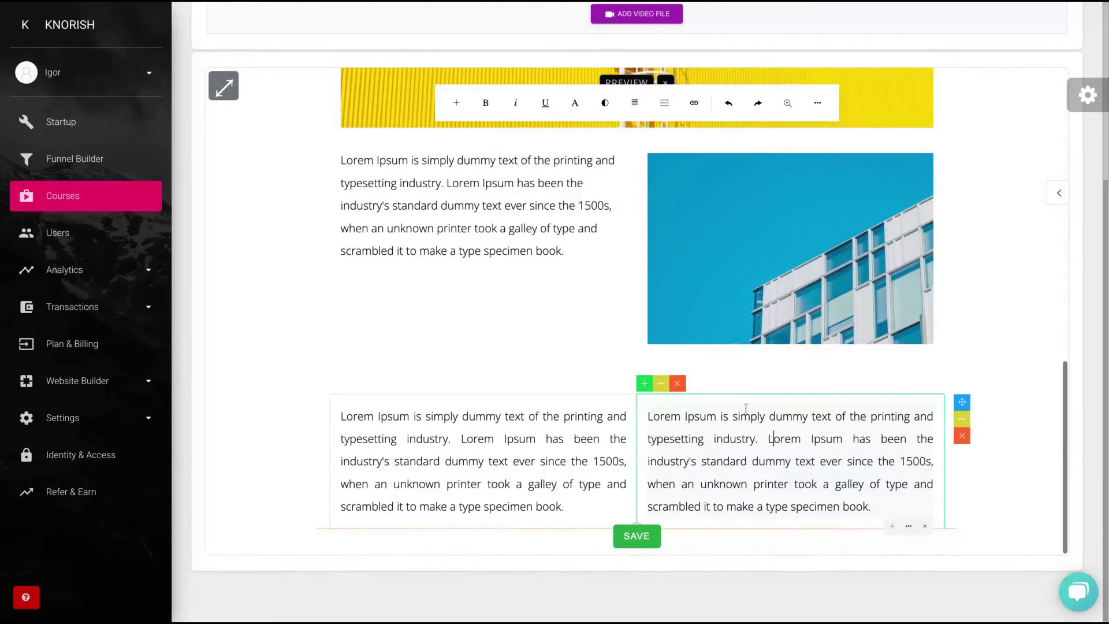
left_click(1059, 193)
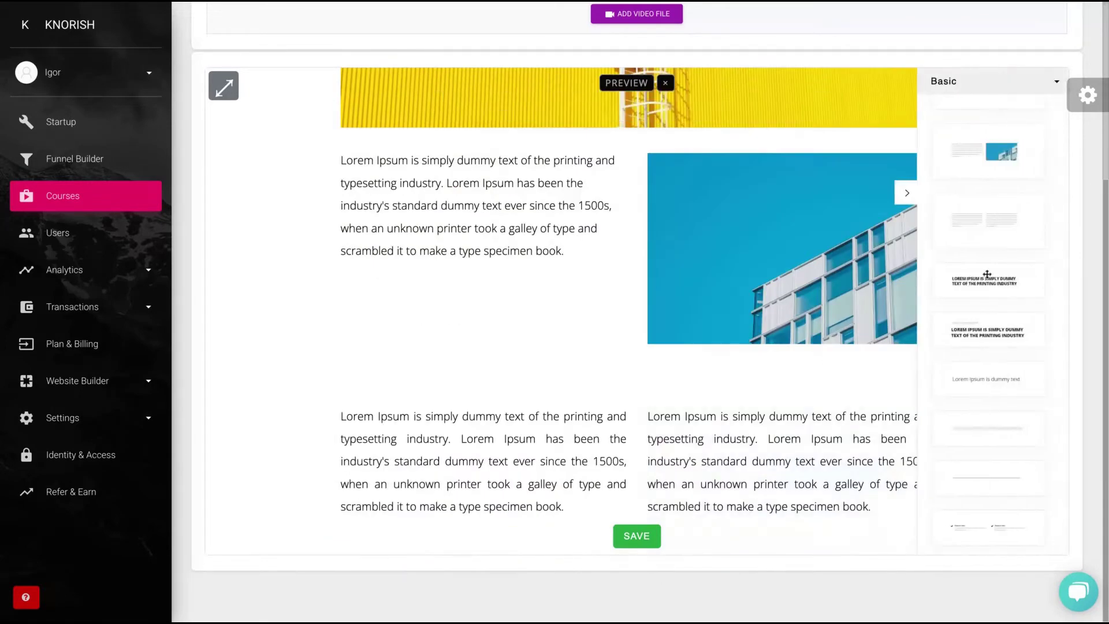
left_click(997, 272)
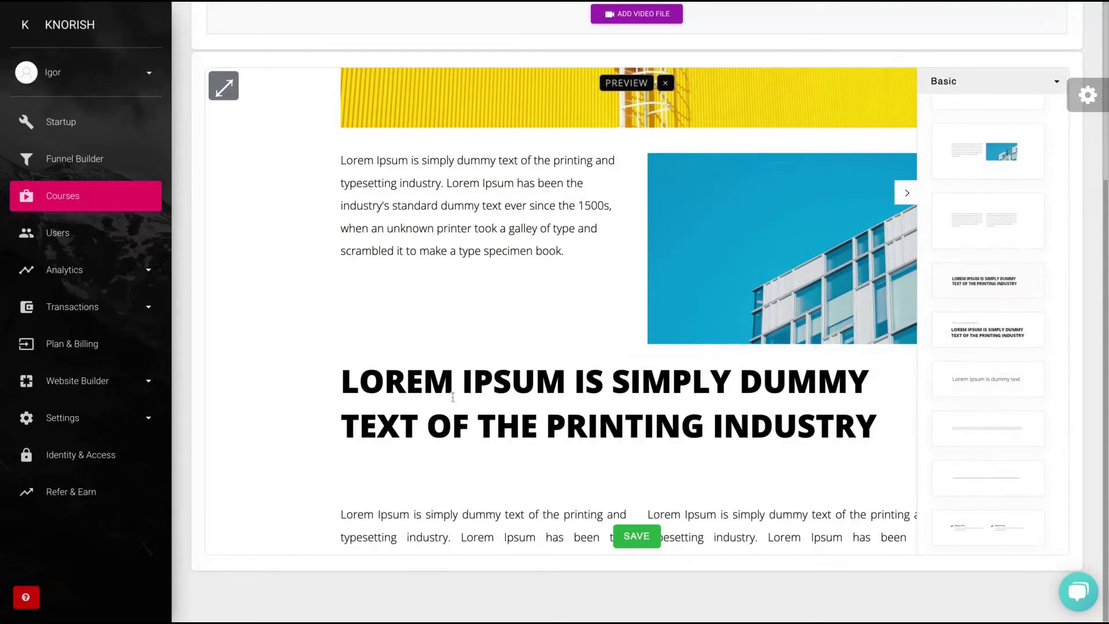
left_click(449, 388)
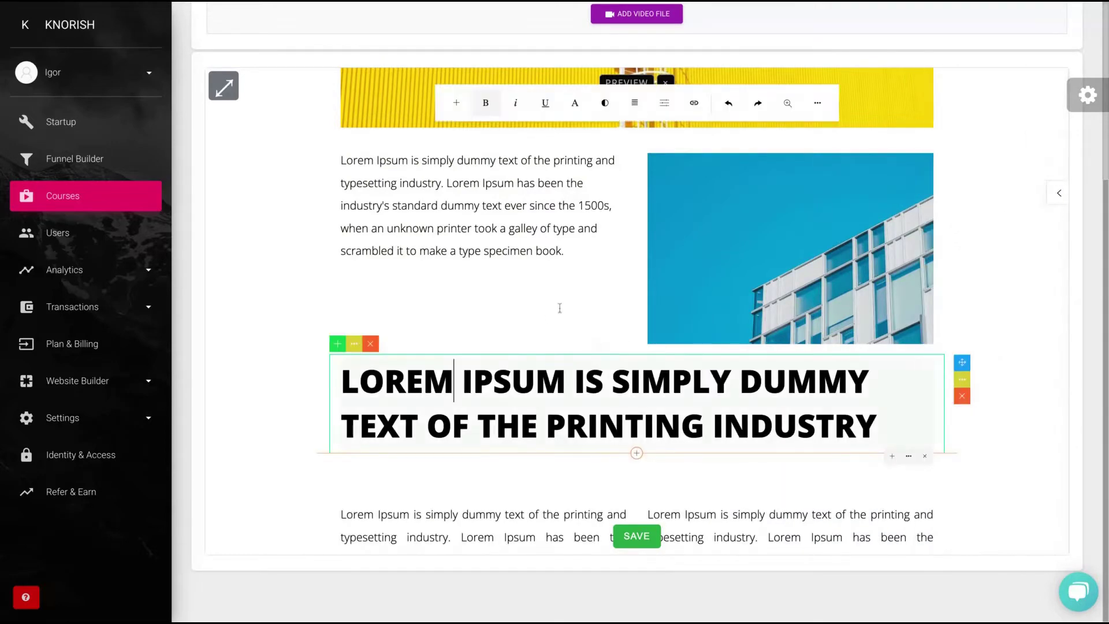
scroll(588, 250, "up", 5)
scroll(589, 250, "down", 8)
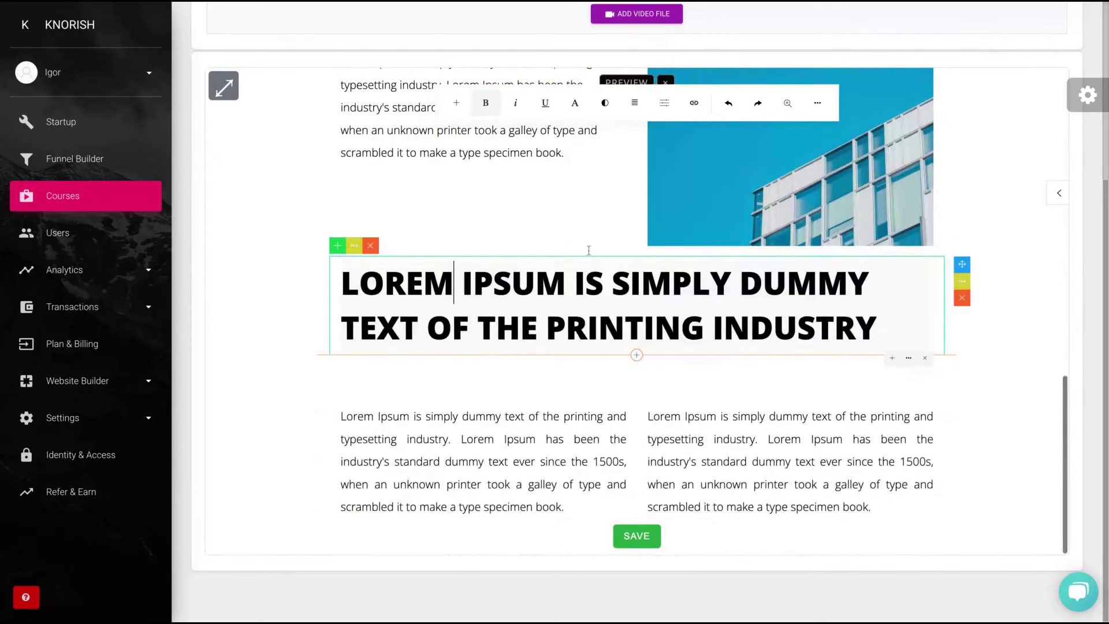
scroll(501, 210, "up", 10)
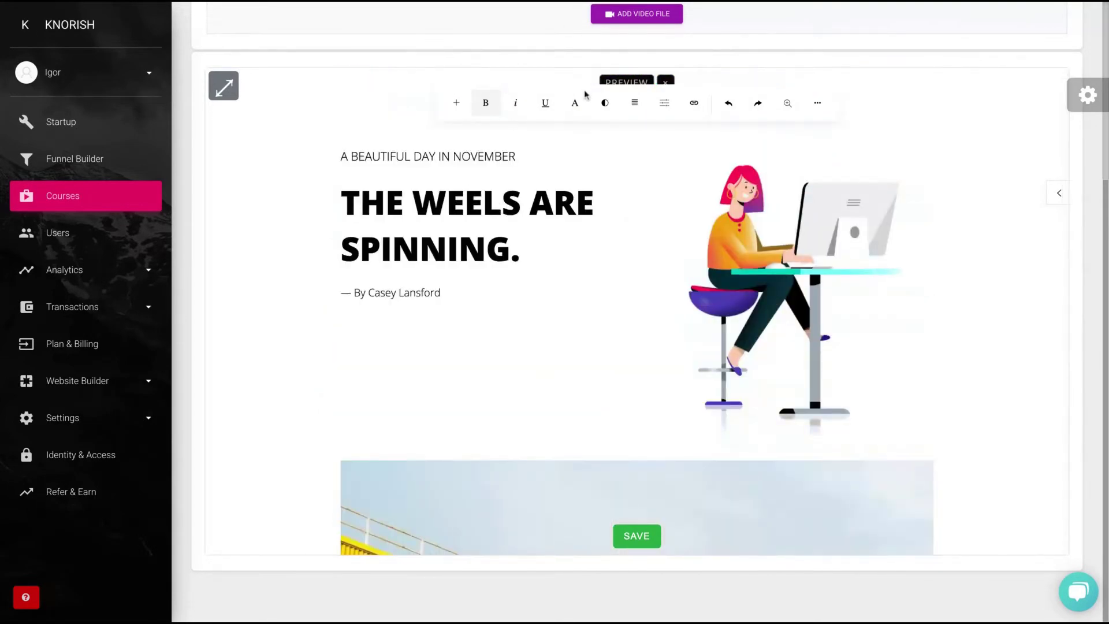
scroll(604, 264, "down", 5)
scroll(605, 264, "down", 8)
left_click(629, 539)
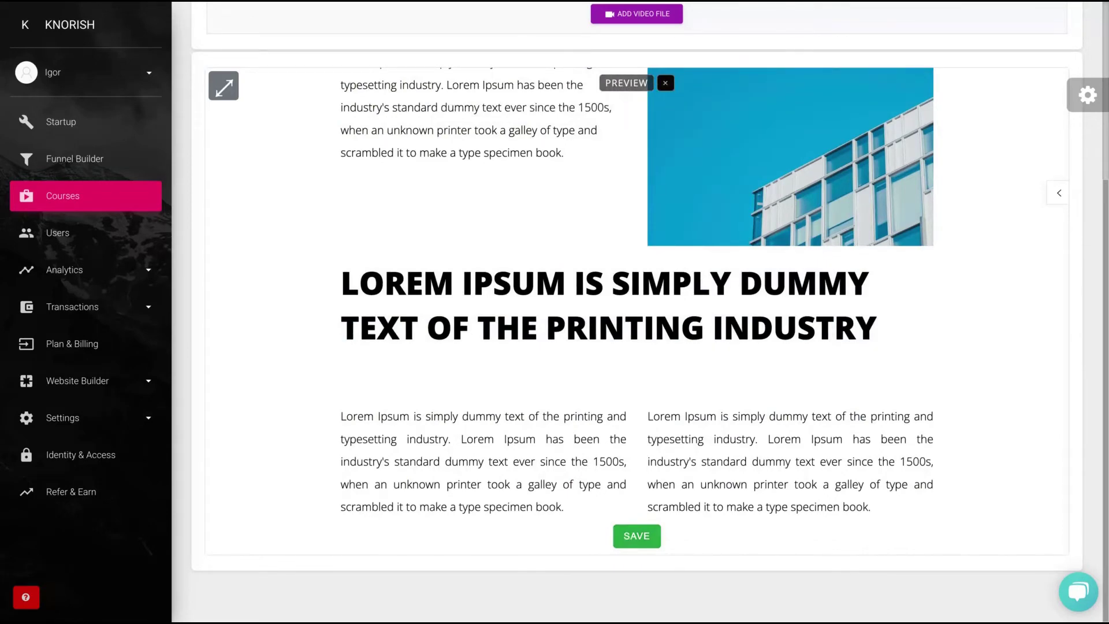
Step: Preview the chapter page as a learner, look it over from start to end, and open the course overview
left_click(626, 83)
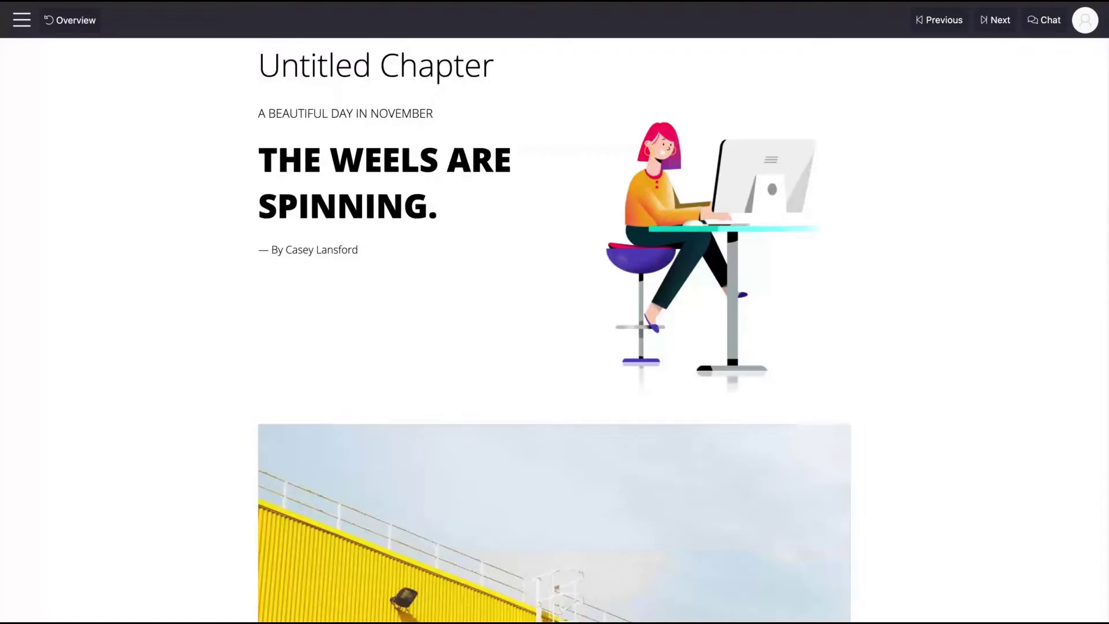
scroll(282, 225, "down", 4)
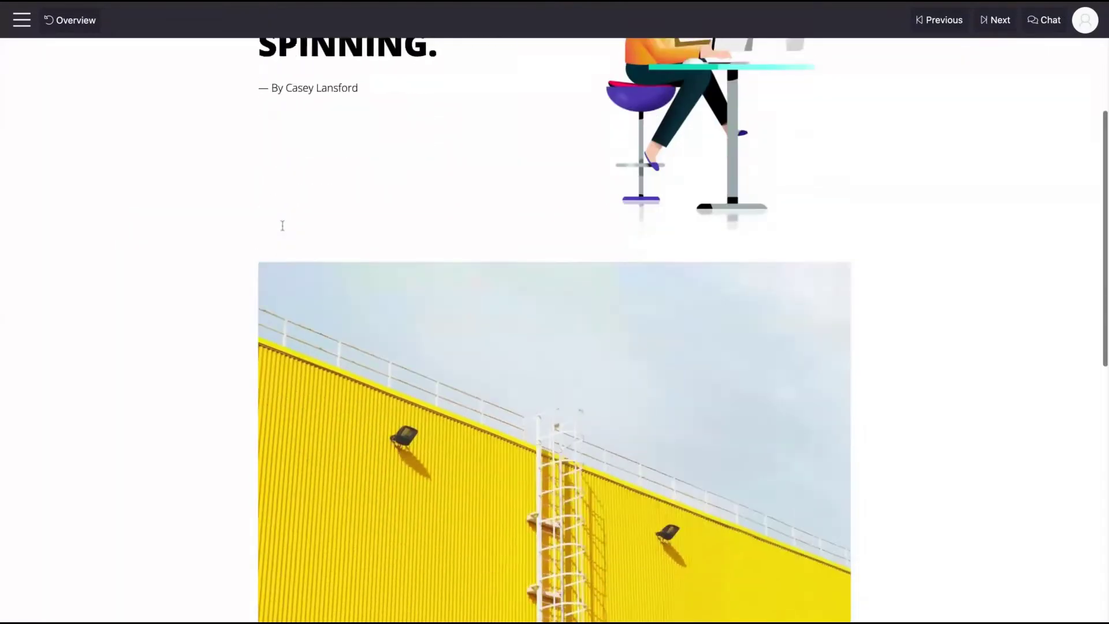
scroll(283, 225, "down", 2)
scroll(283, 225, "up", 6)
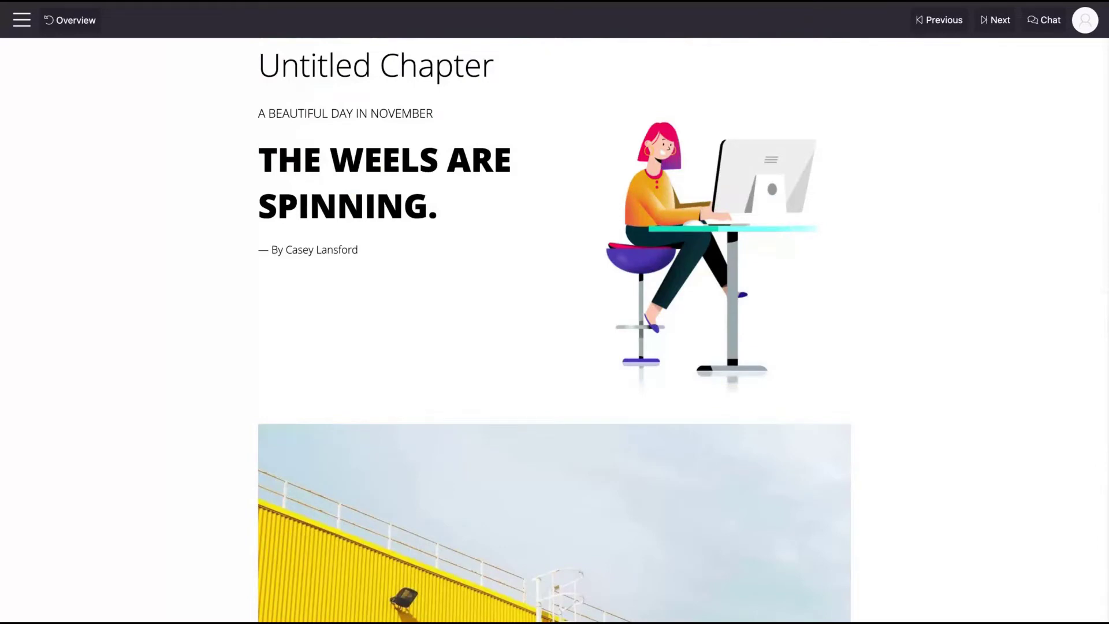
scroll(254, 323, "down", 10)
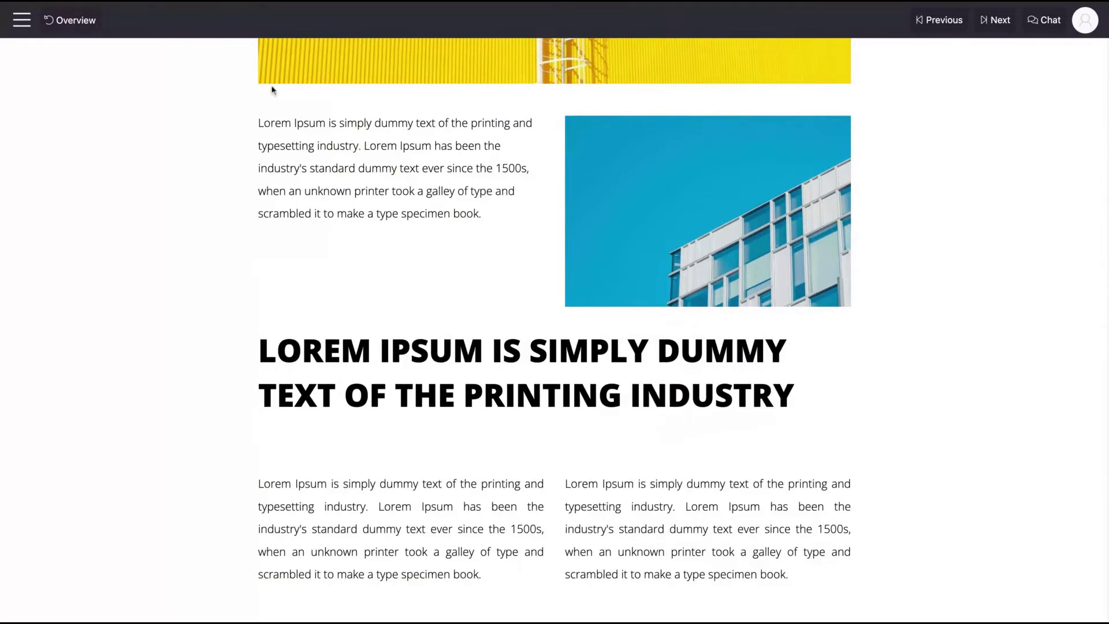
scroll(273, 90, "up", 10)
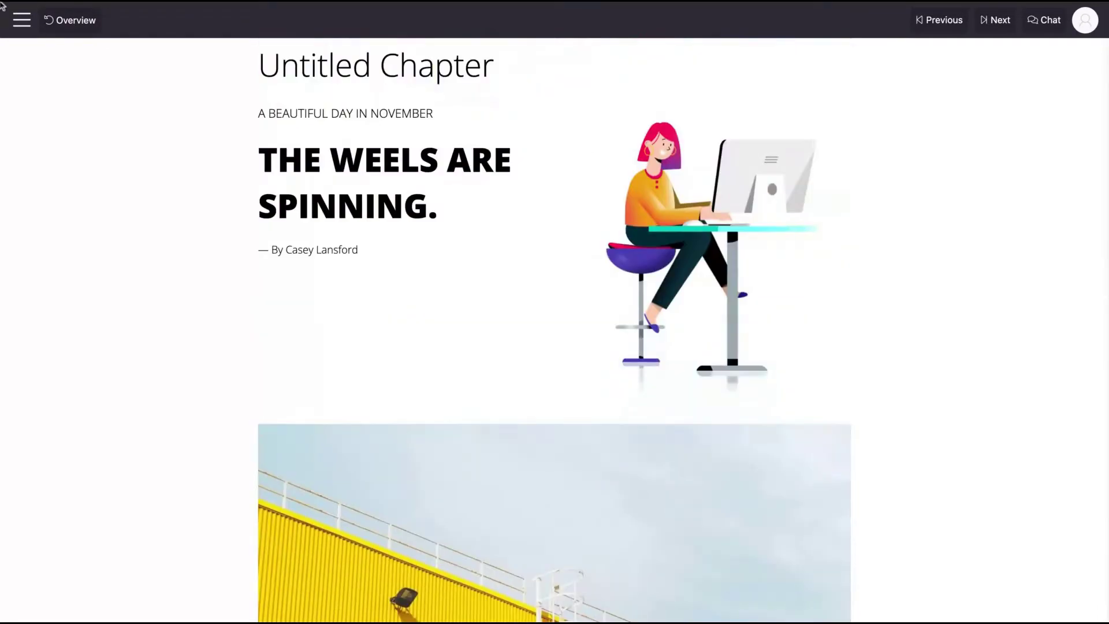
left_click(70, 20)
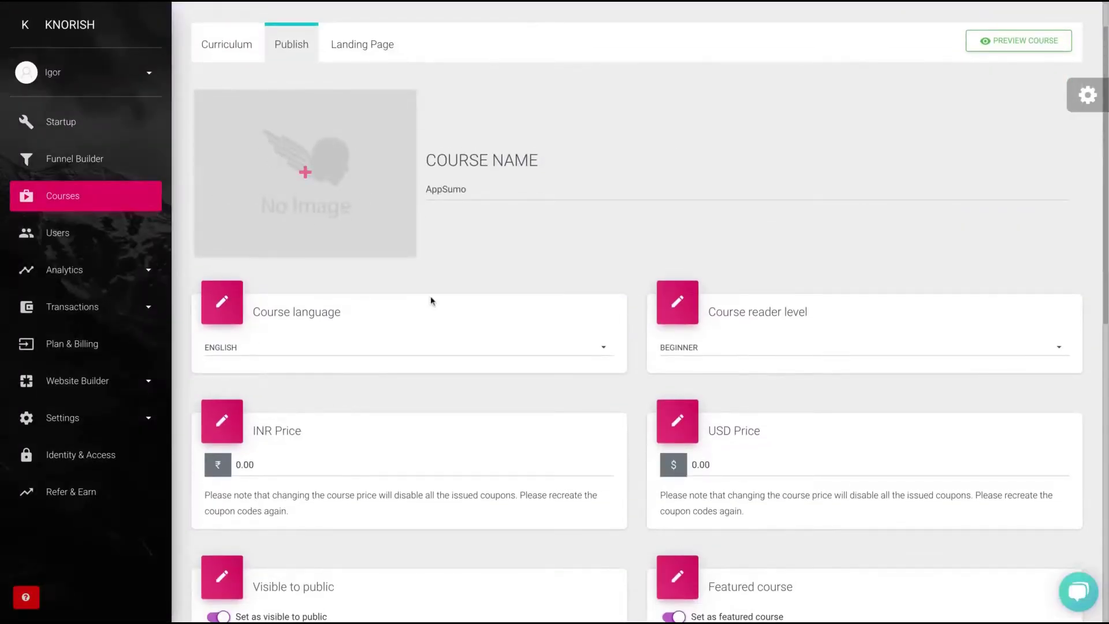
Step: Examine the available reader levels and course languages in the AppSumo course's publishing settings
scroll(372, 207, "down", 2)
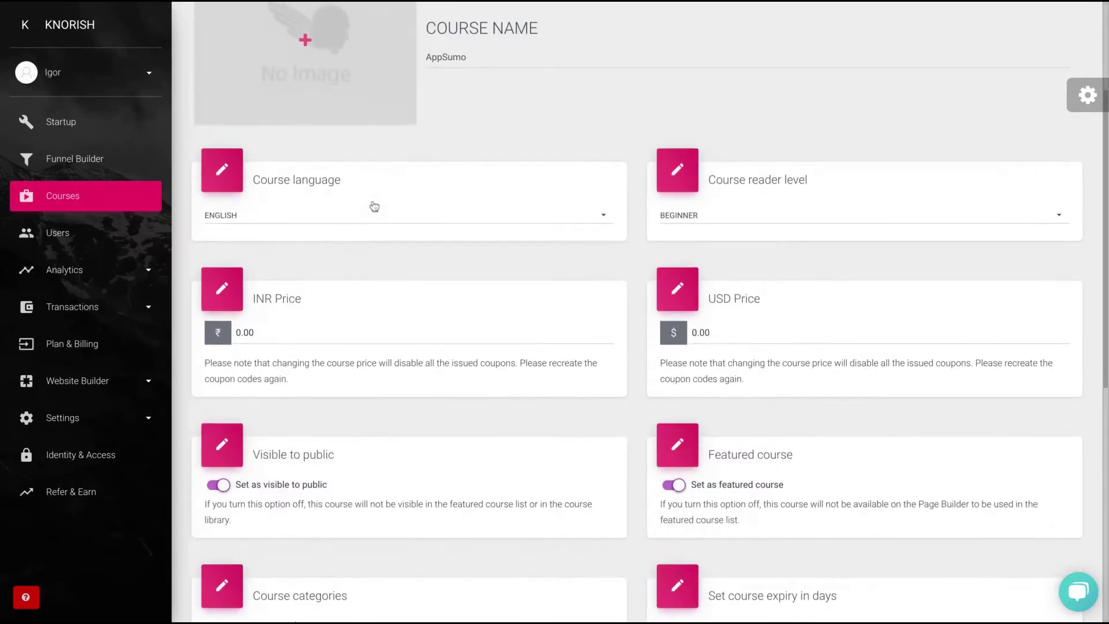
left_click(766, 212)
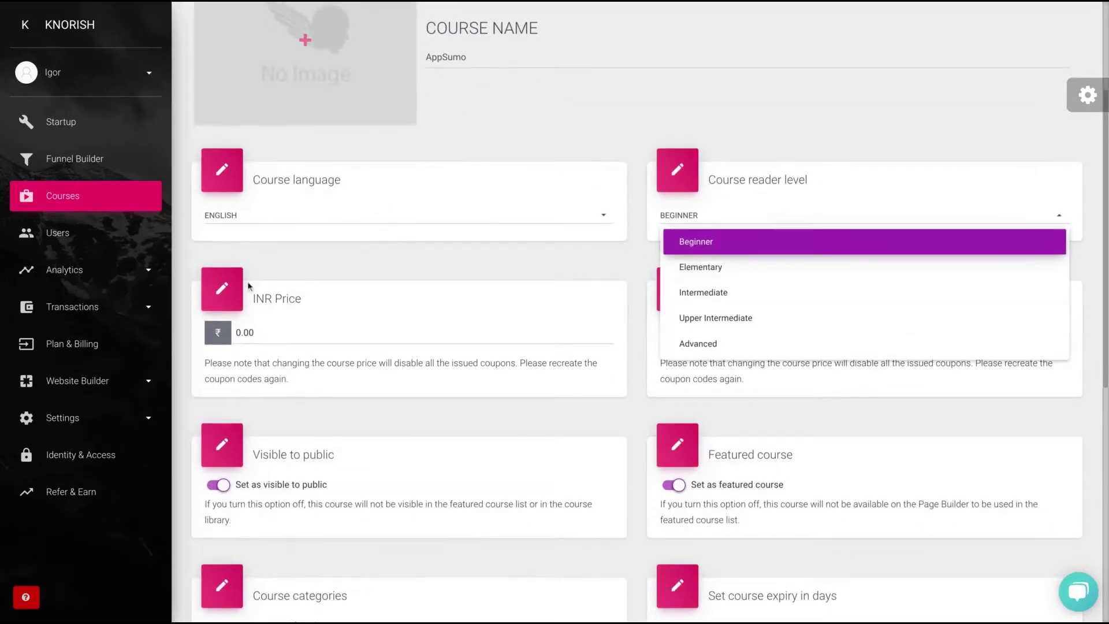
left_click(325, 223)
scroll(290, 298, "down", 4)
scroll(290, 299, "down", 1)
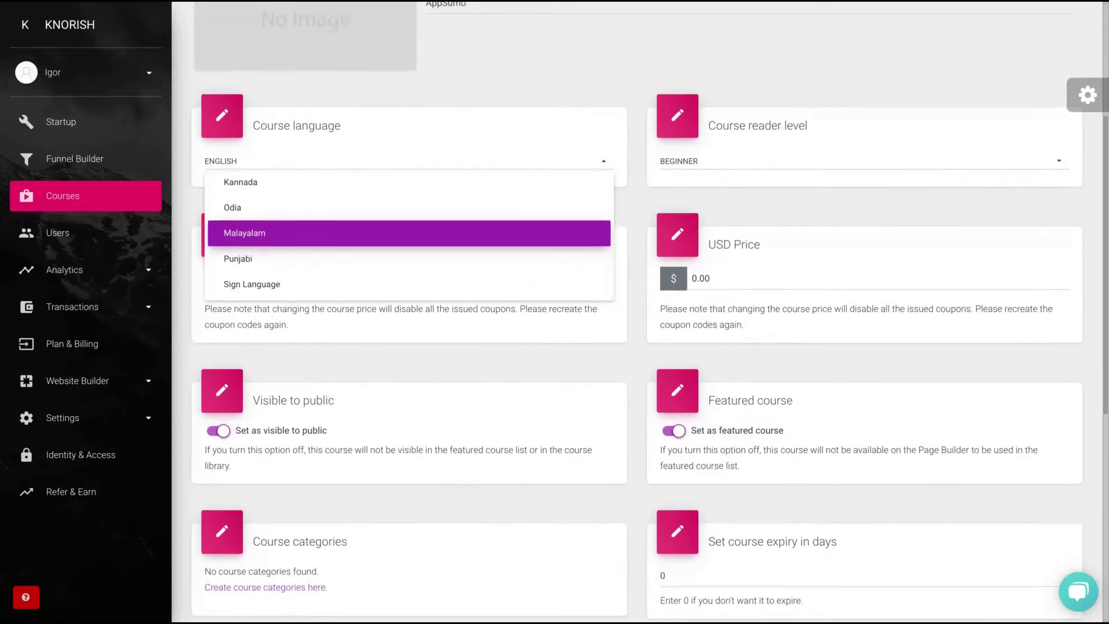
scroll(304, 283, "up", 5)
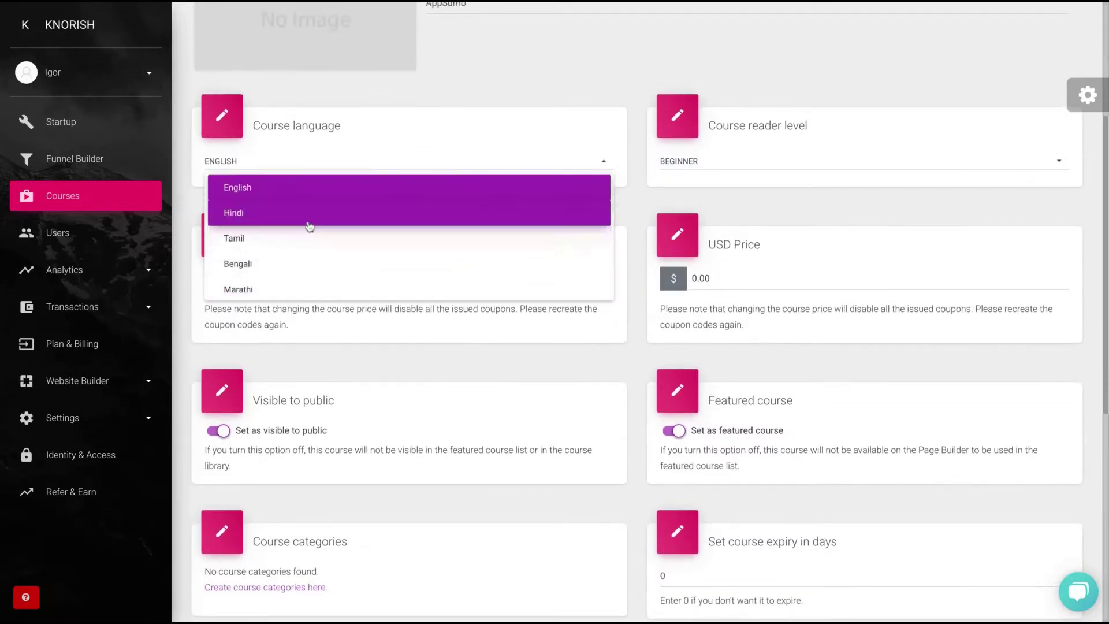
scroll(316, 263, "down", 5)
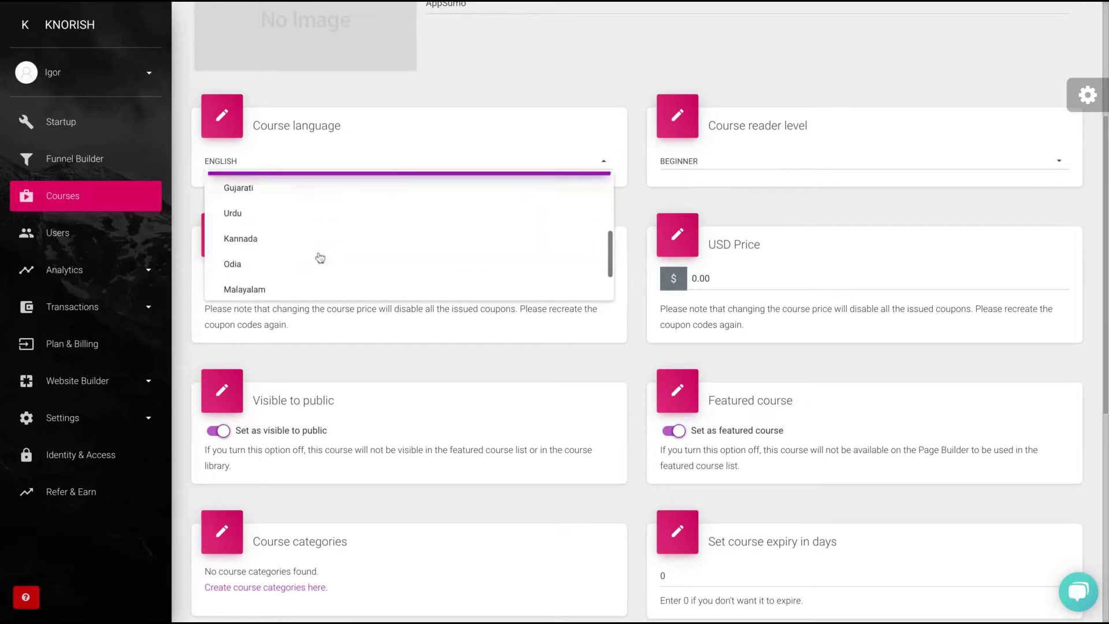
scroll(304, 242, "up", 3)
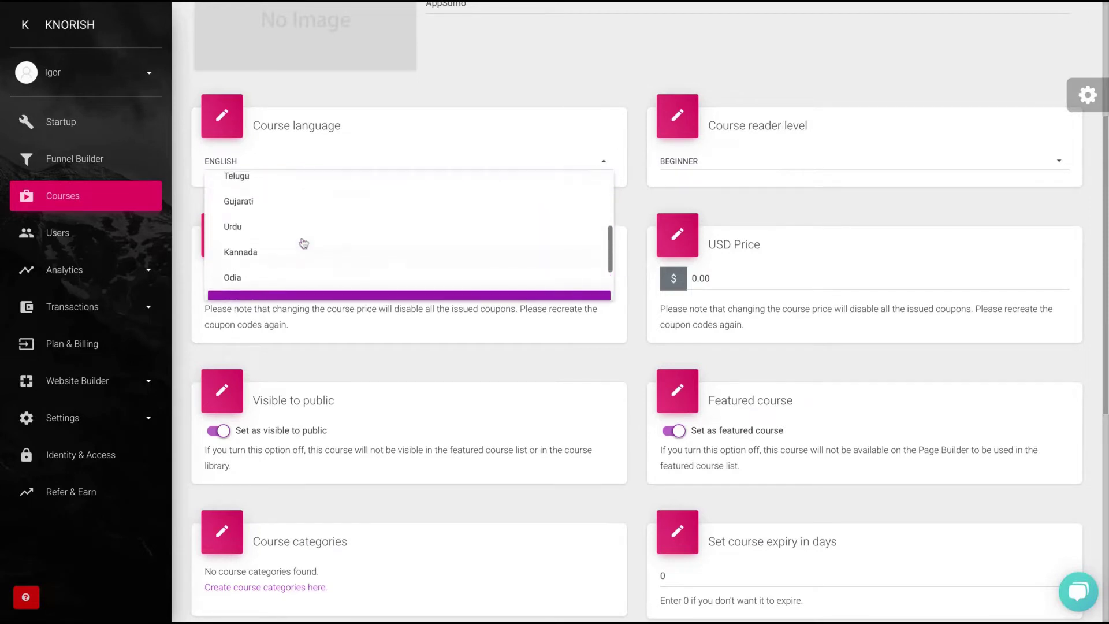
scroll(303, 243, "up", 3)
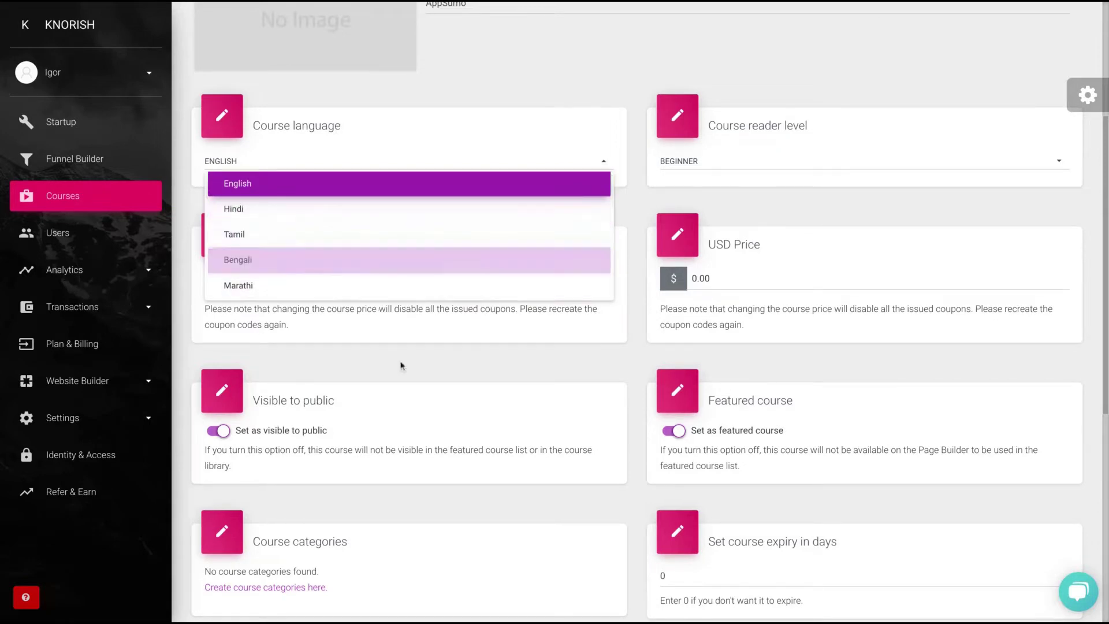
left_click(440, 360)
Step: Check the INR and USD price fields and set the course's USD price to 0.02
left_click(733, 281)
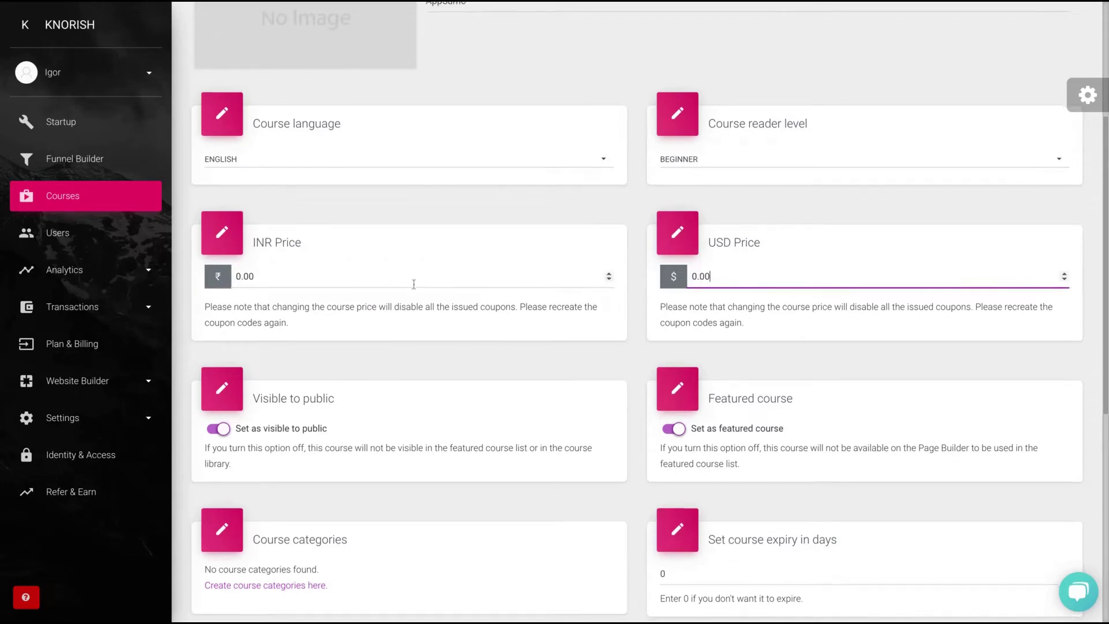
scroll(411, 284, "down", 2)
left_click(257, 168)
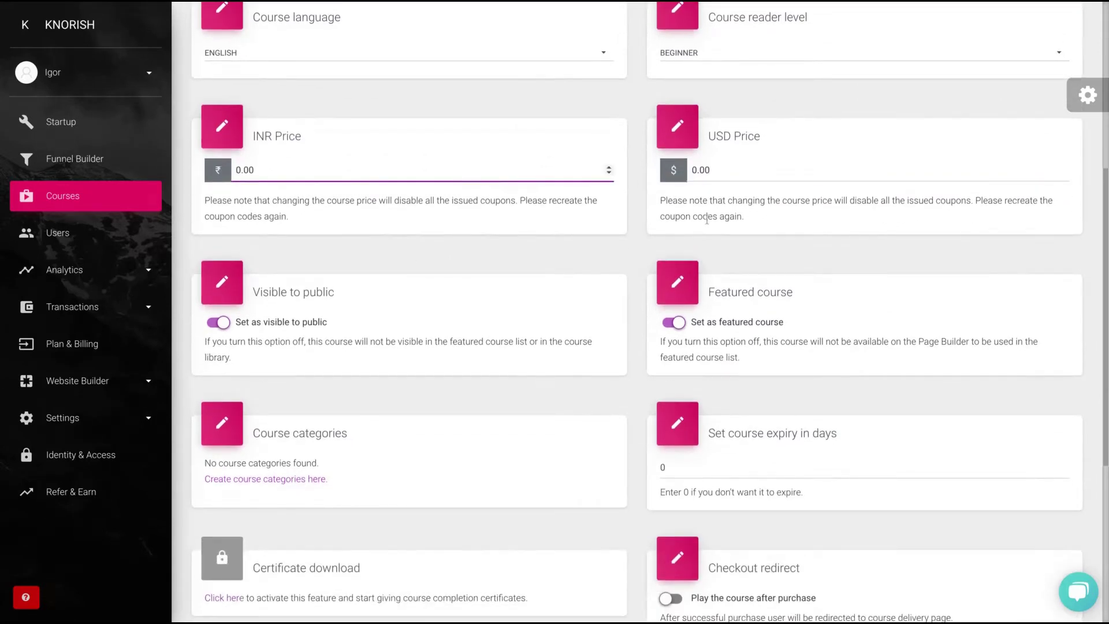
left_click(744, 174)
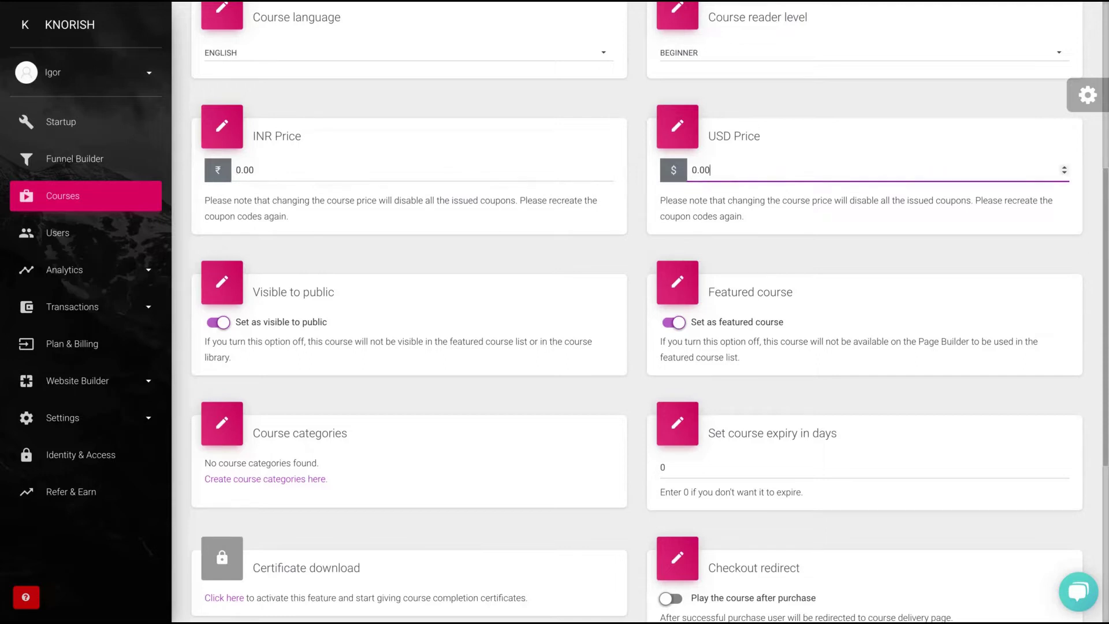
scroll(436, 263, "up", 3)
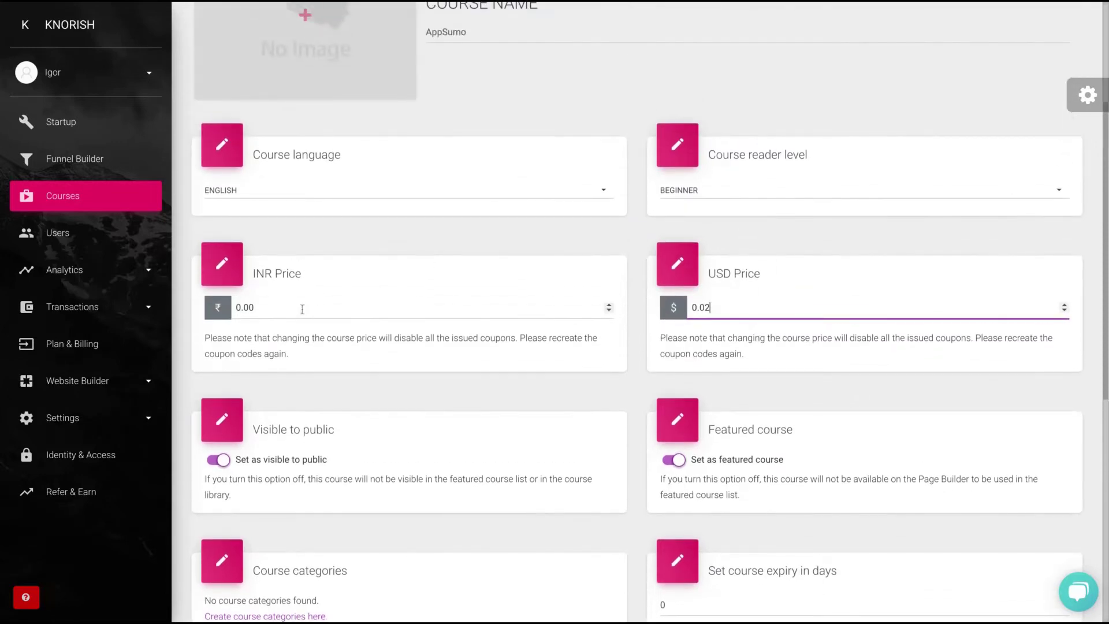
Step: Look through the remaining publishing settings, such as visibility, expiry, chat and sales limits, and open the course's landing page settings
scroll(316, 360, "down", 5)
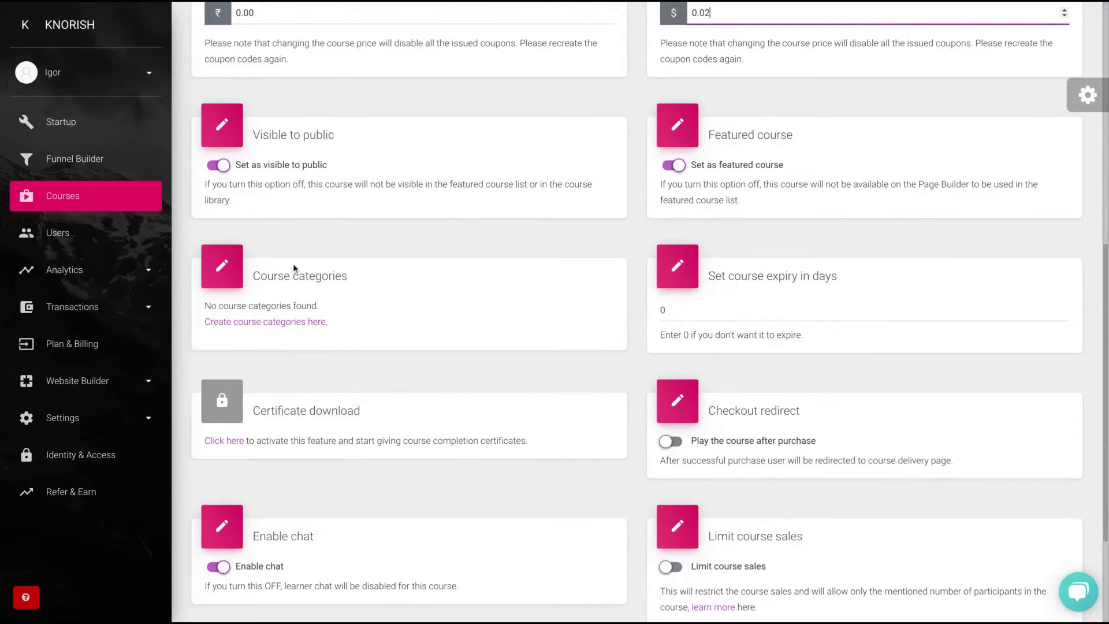
scroll(398, 274, "down", 2)
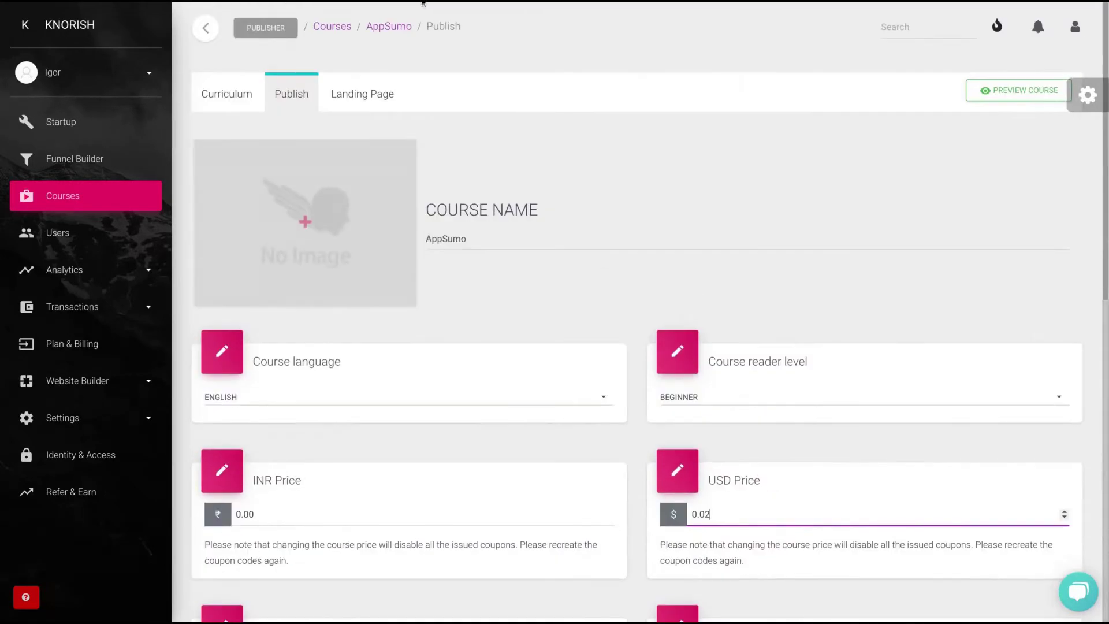
left_click(344, 103)
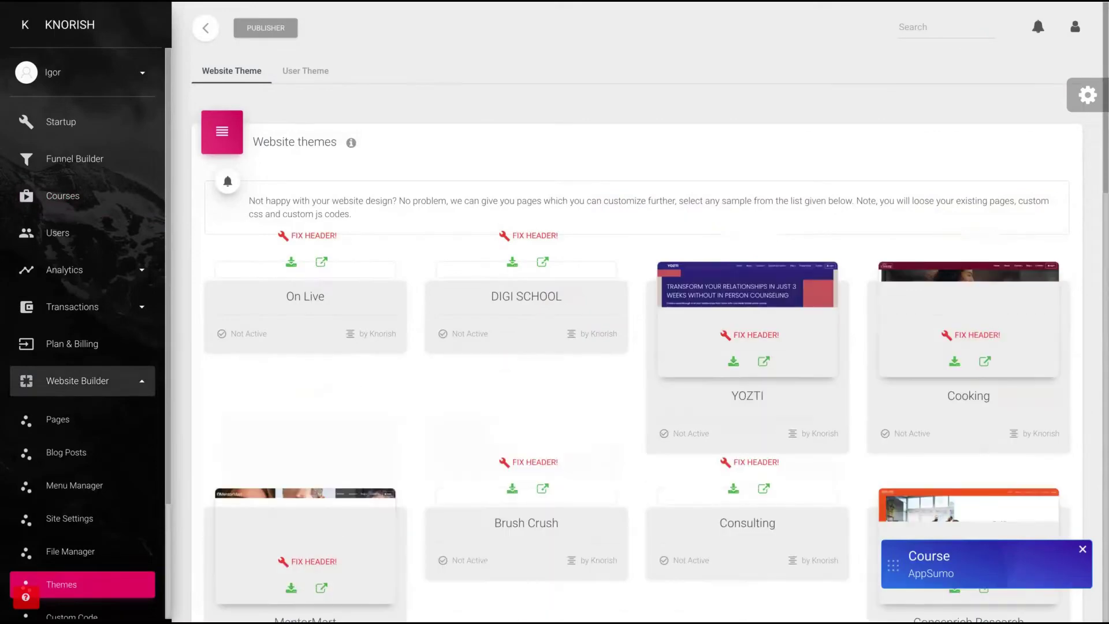
Step: Look through the gallery of website themes and return to the rows around the Dreams of an Insomniac theme
scroll(404, 322, "down", 4)
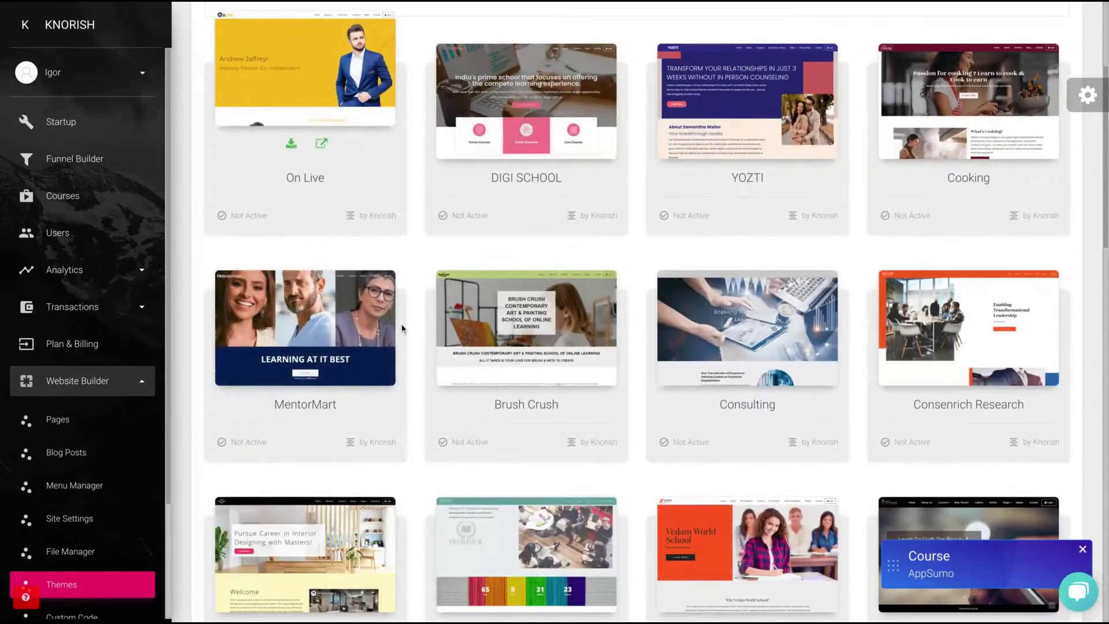
scroll(520, 346, "up", 4)
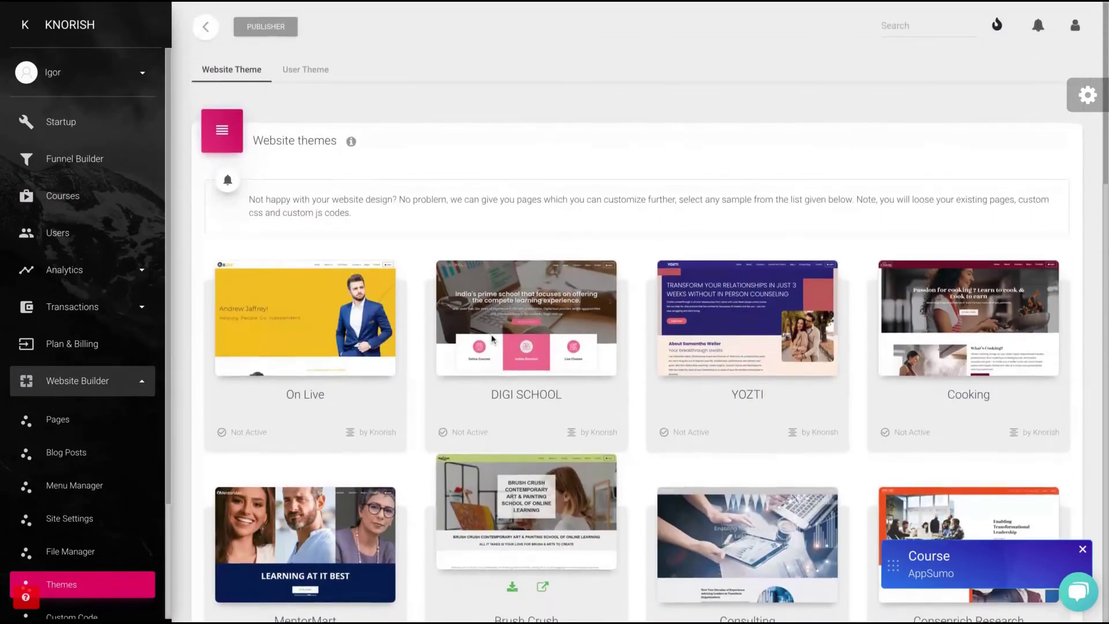
scroll(764, 317, "down", 9)
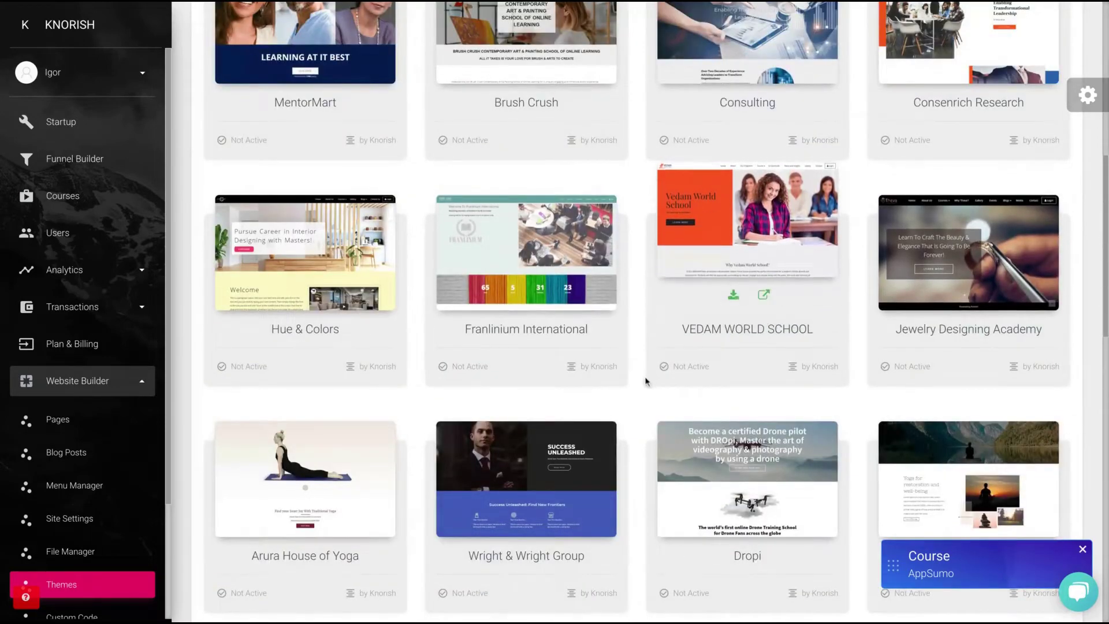
scroll(631, 390, "down", 6)
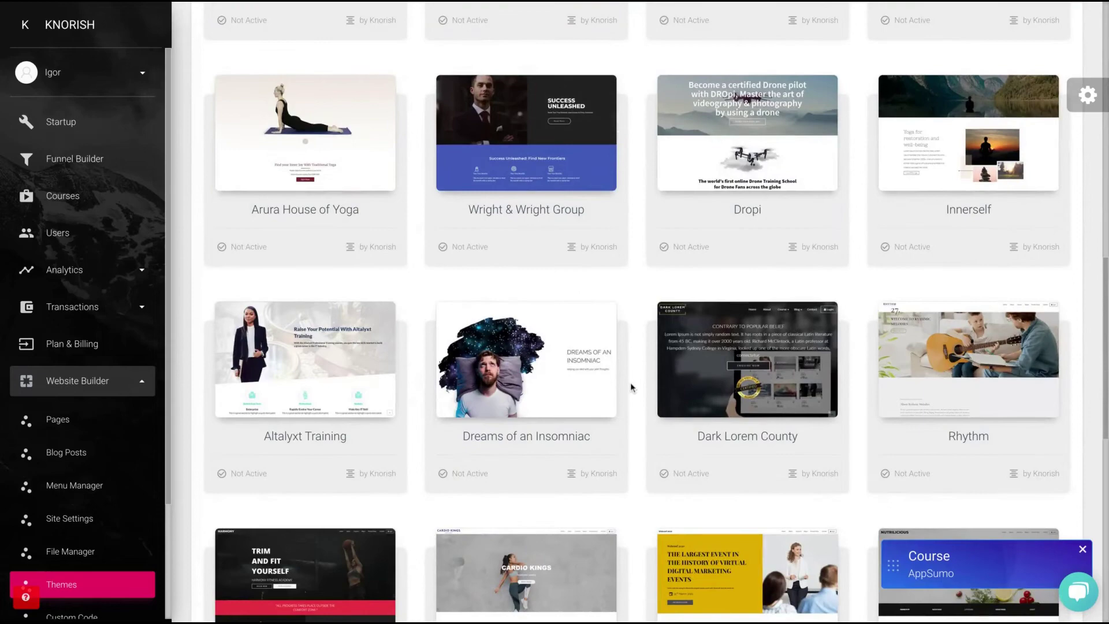
scroll(631, 389, "down", 5)
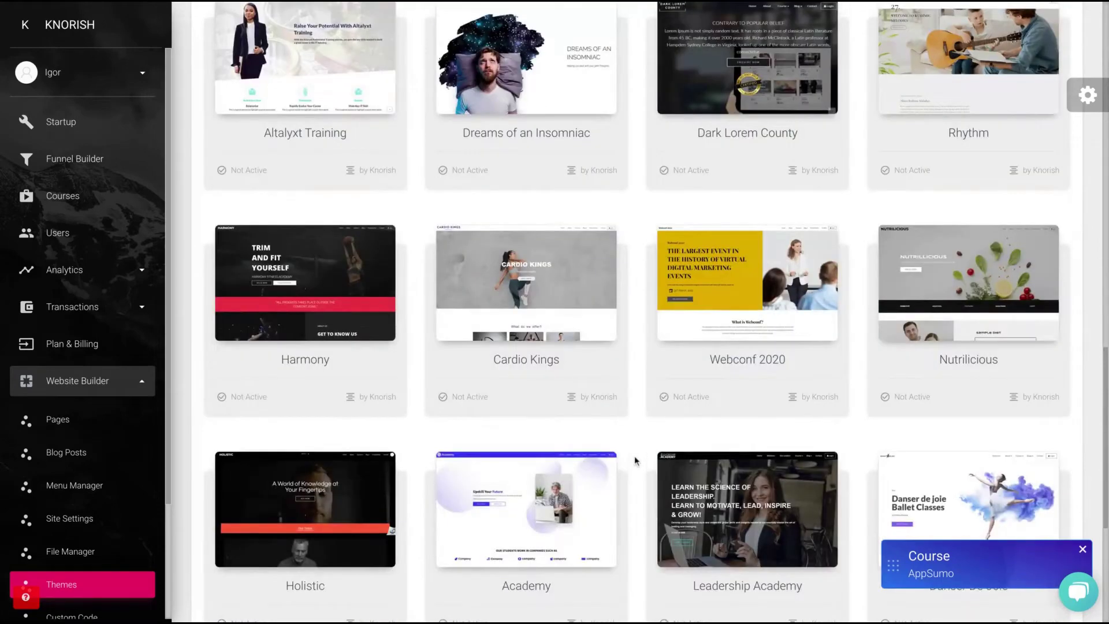
scroll(635, 461, "up", 5)
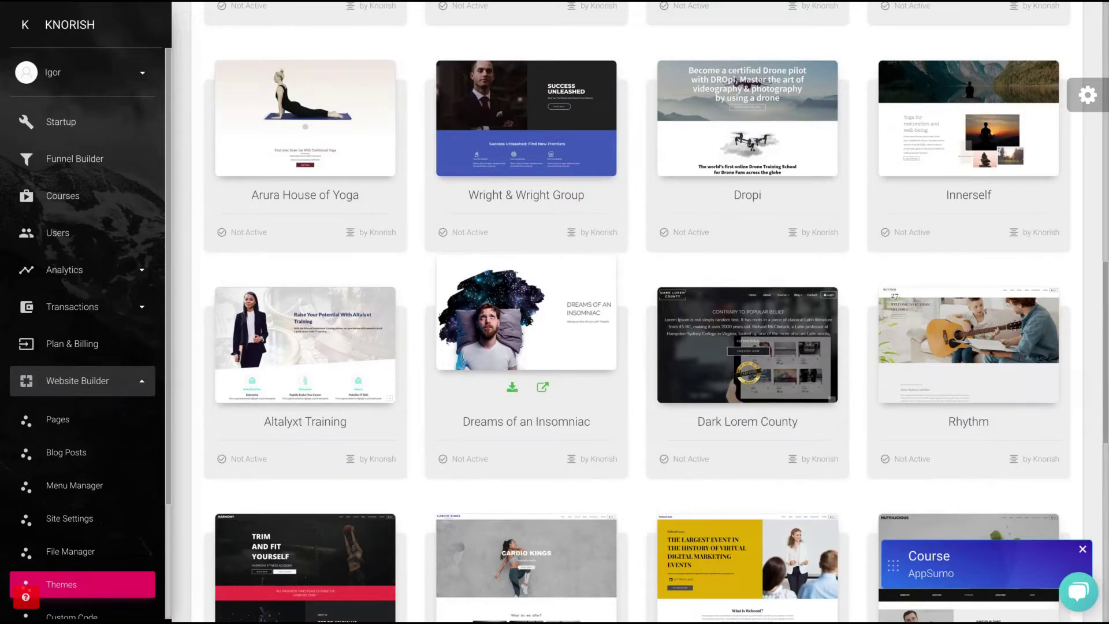
Step: Preview the Dreams of an Insomniac theme, look over its home page, and open its sample course page
left_click(543, 386)
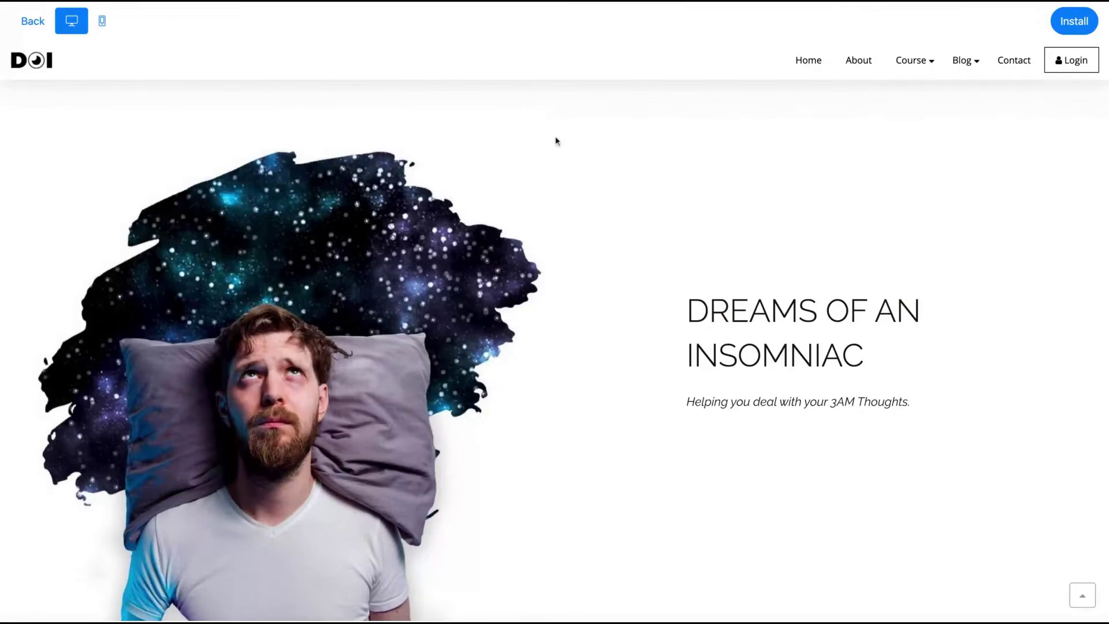
scroll(502, 290, "down", 15)
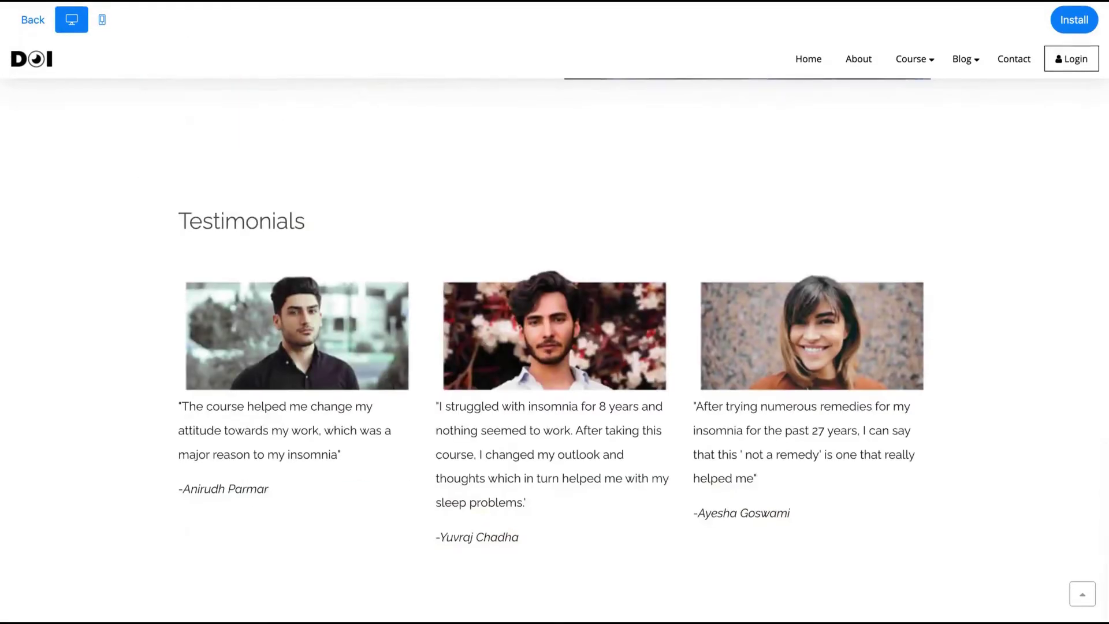
scroll(555, 347, "up", 15)
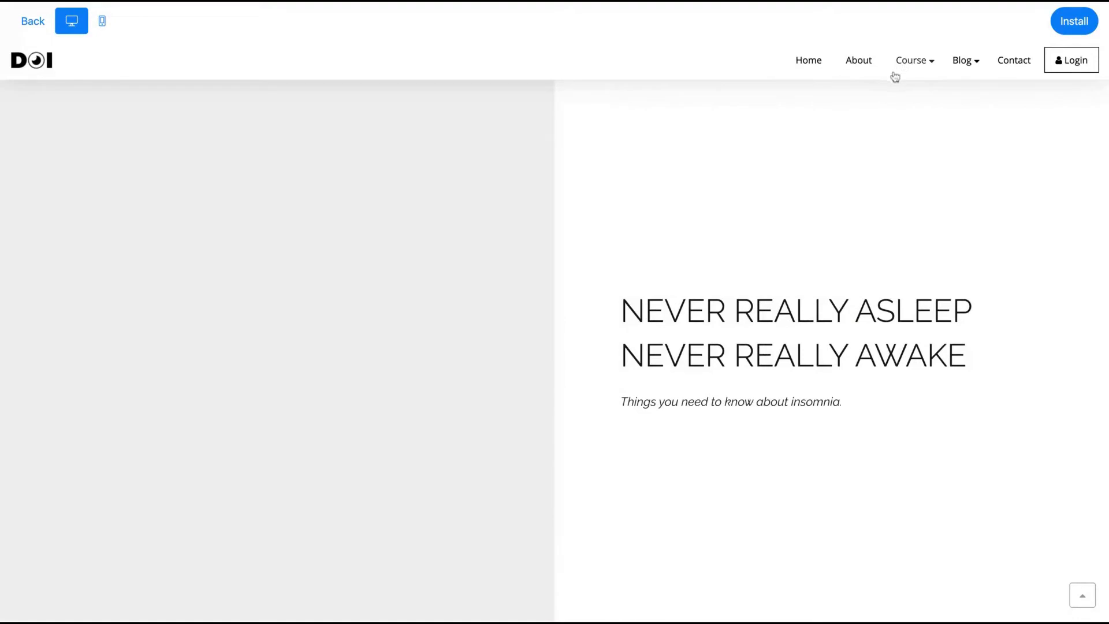
mouse_move(895, 72)
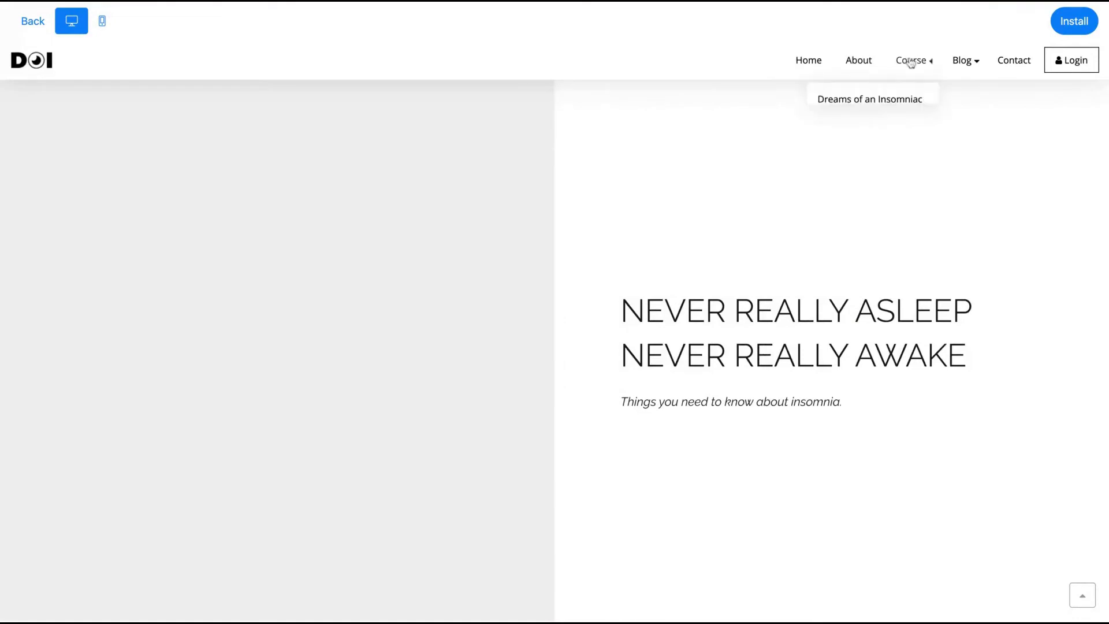
left_click(880, 102)
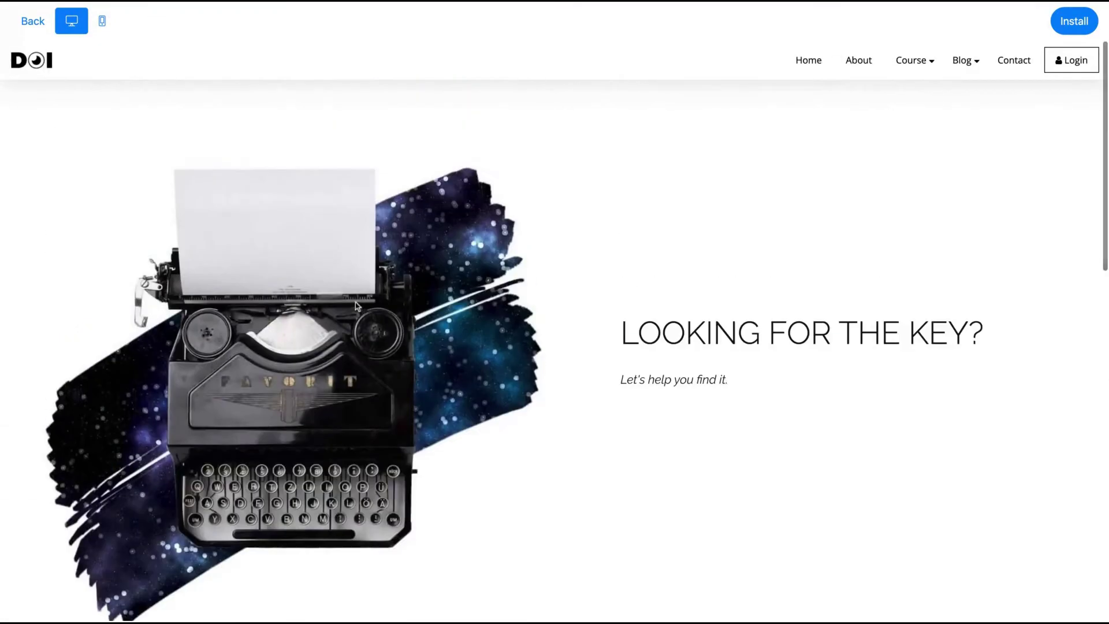
Step: Open Blog Sample 1 in the theme preview, read through the post, and check the theme's install option
mouse_move(962, 65)
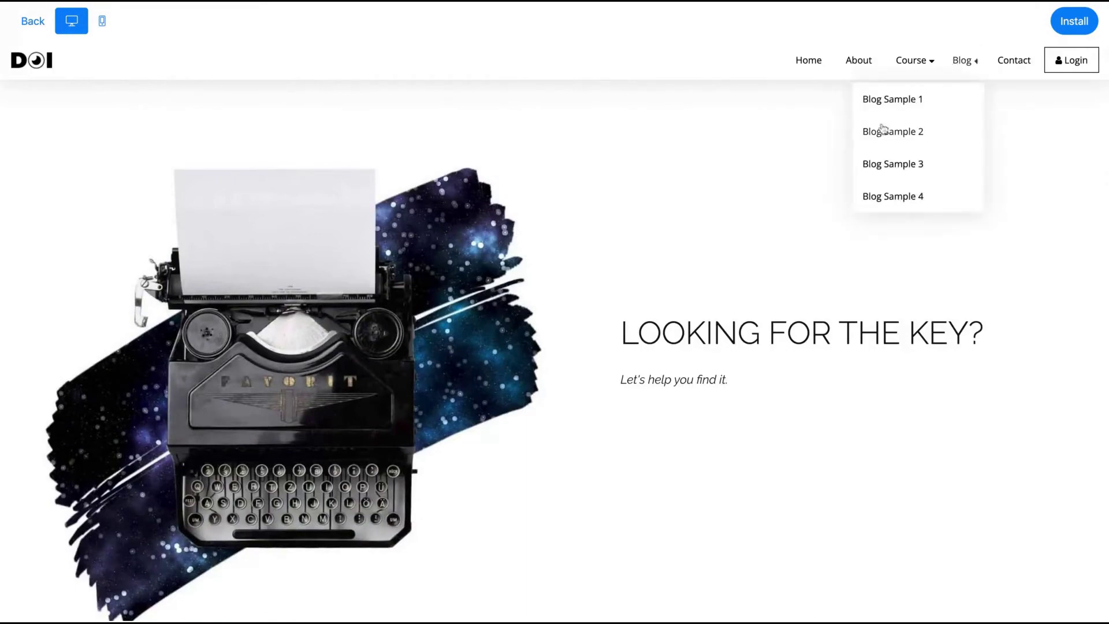
left_click(895, 100)
scroll(409, 354, "down", 20)
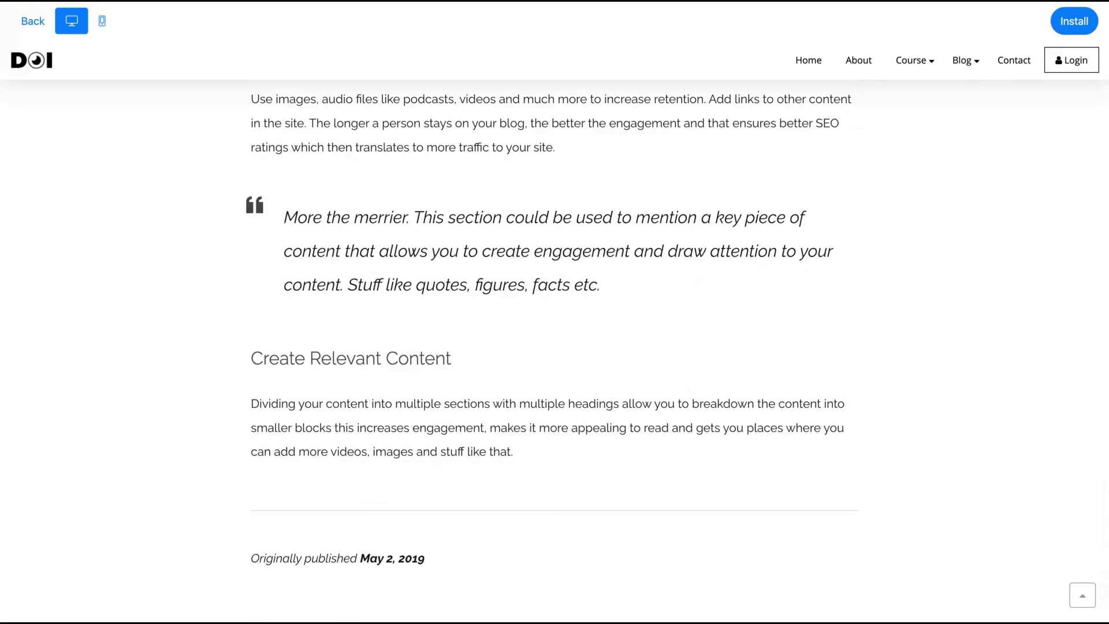
scroll(555, 346, "up", 20)
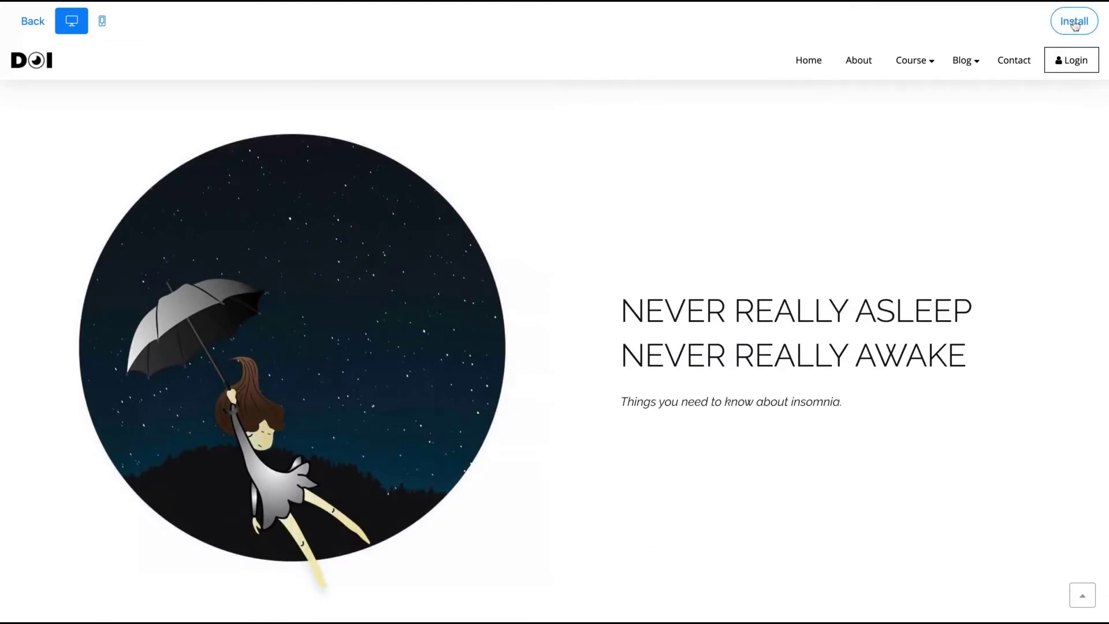
left_click(1075, 22)
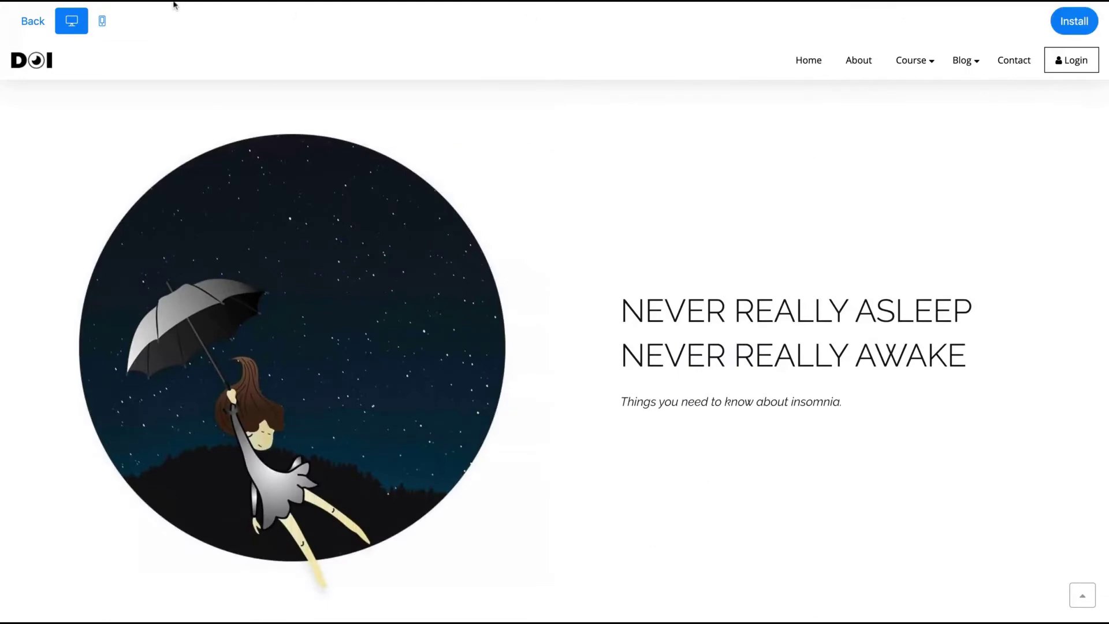
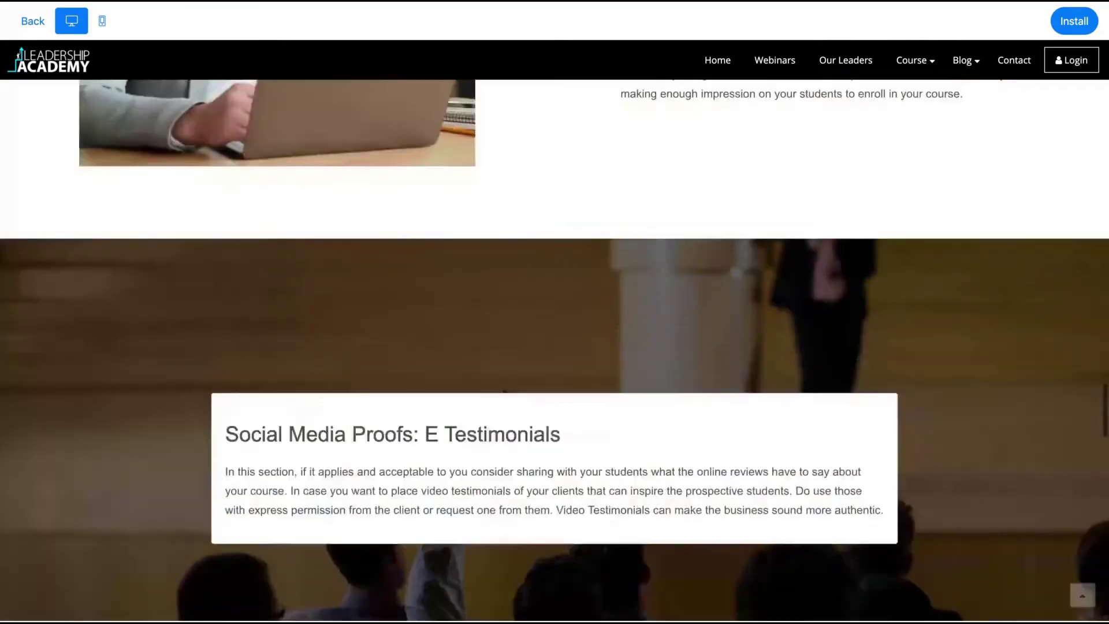
Step: Look over the Leadership Academy theme's preview page and check its blog menu
scroll(635, 289, "up", 5)
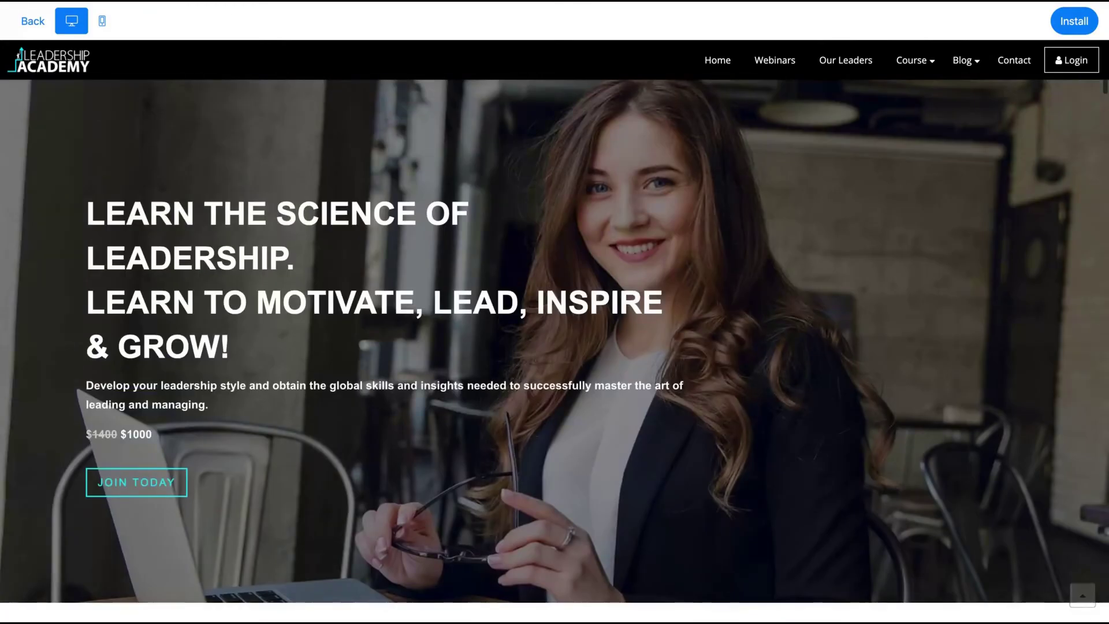
left_click(971, 65)
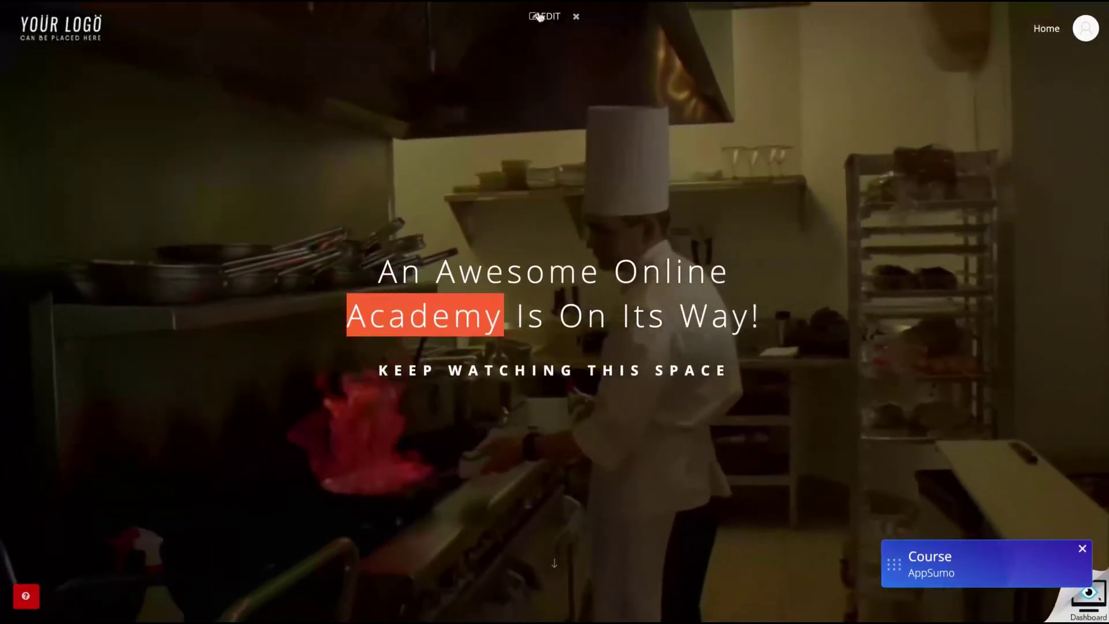
Step: Open the site's home page for editing, dismissing the quick start guide, and activate the banner heading's text
left_click(539, 17)
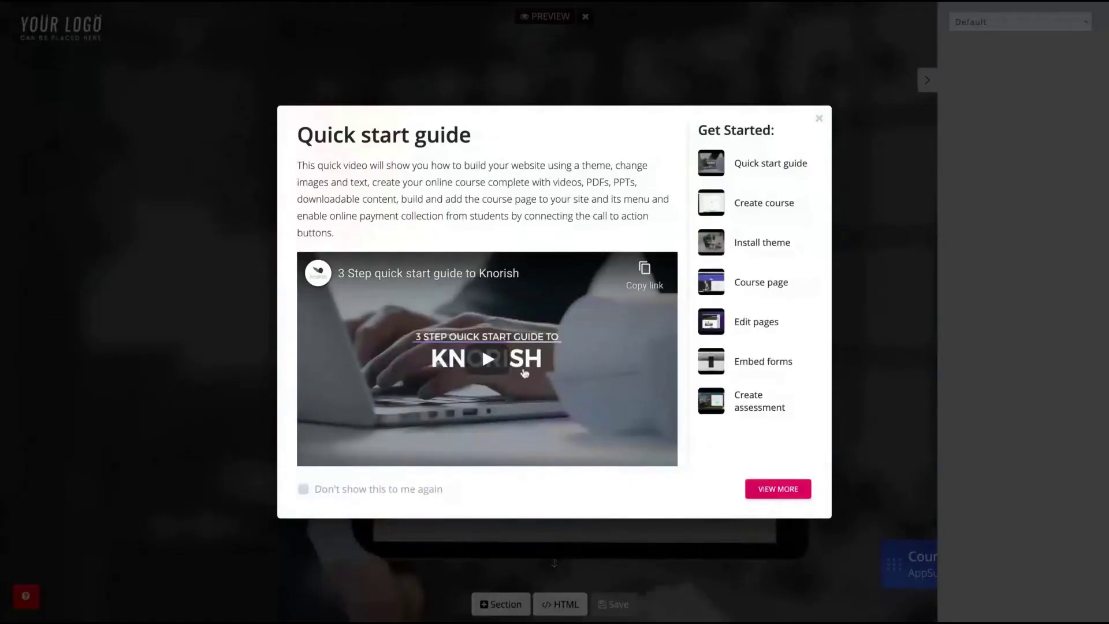
left_click(465, 528)
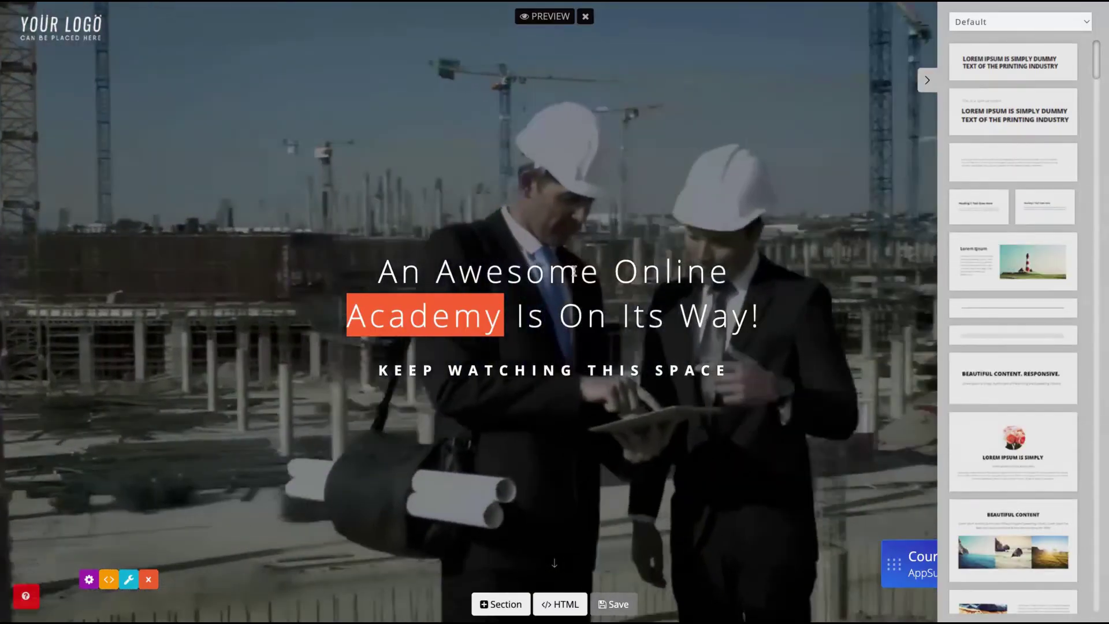
left_click(580, 272)
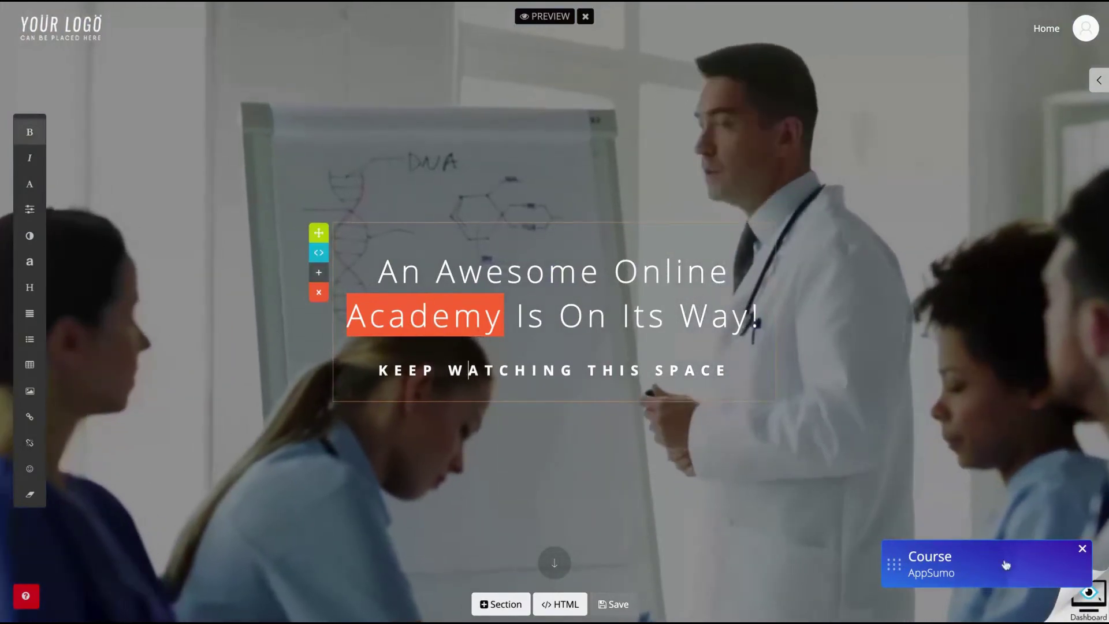
Step: Examine the home page's HTML source, close it without changes, and look over the instructor and student sections
left_click(550, 604)
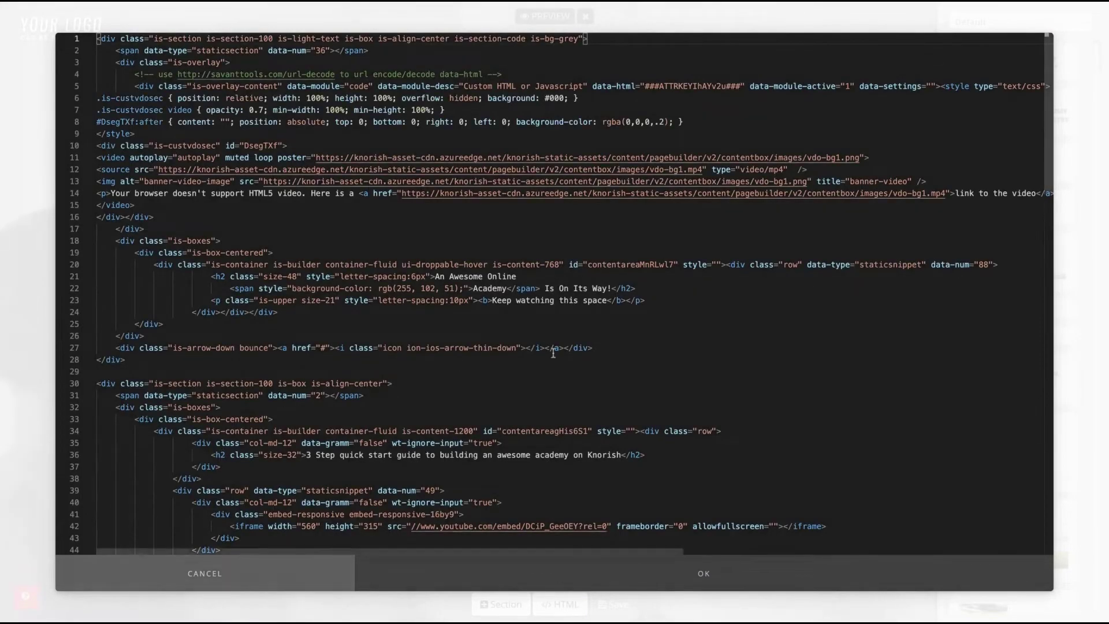
left_click(191, 583)
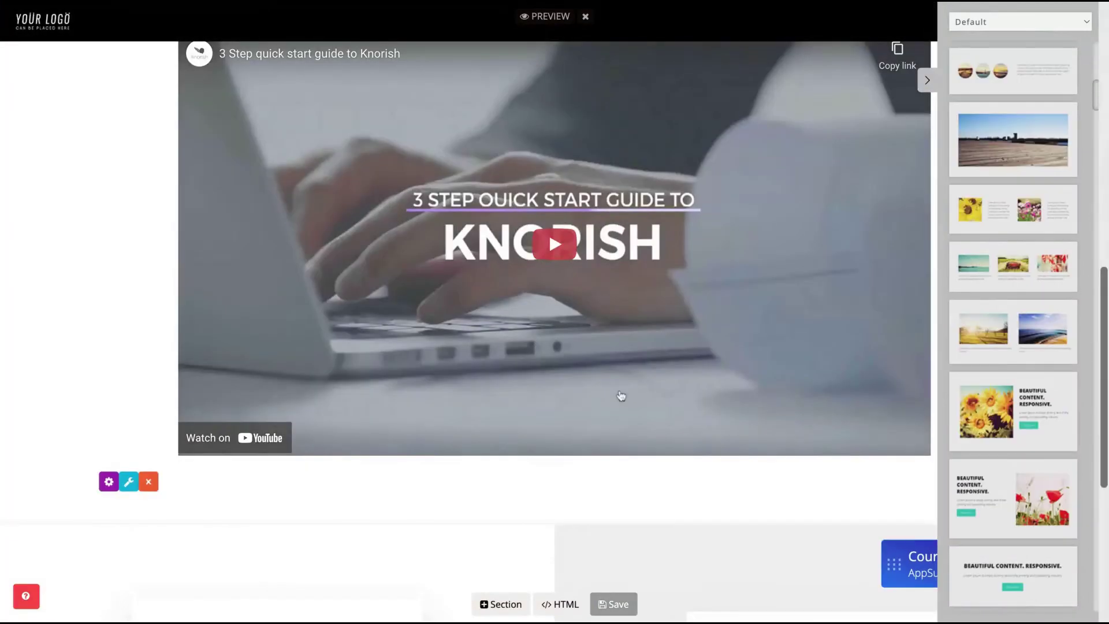
scroll(619, 397, "down", 6)
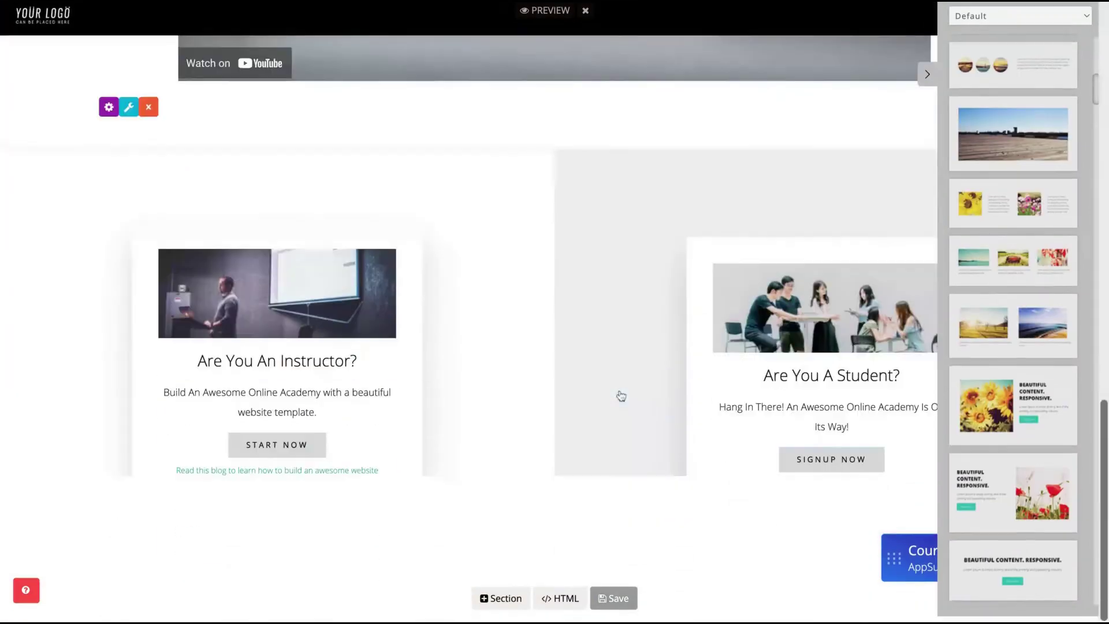
scroll(647, 191, "up", 3)
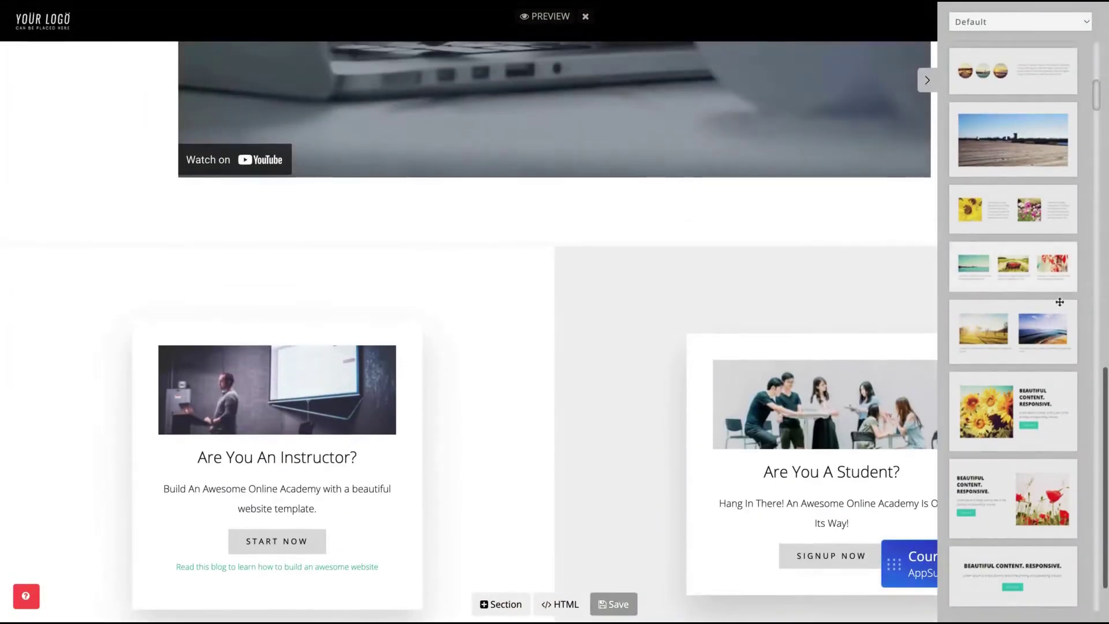
Step: Try to place the two-image content block on the home page, and look through the remaining Default blocks
left_click_drag(1013, 342, 129, 203)
left_click_drag(1022, 333, 466, 198)
scroll(466, 197, "up", 5)
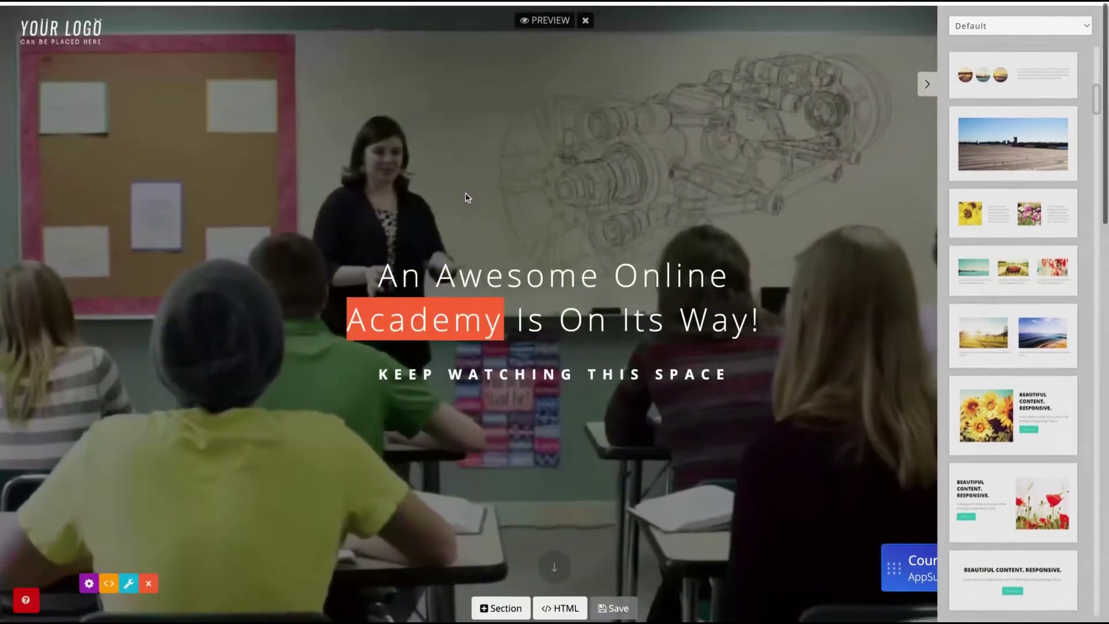
scroll(1013, 174, "down", 8)
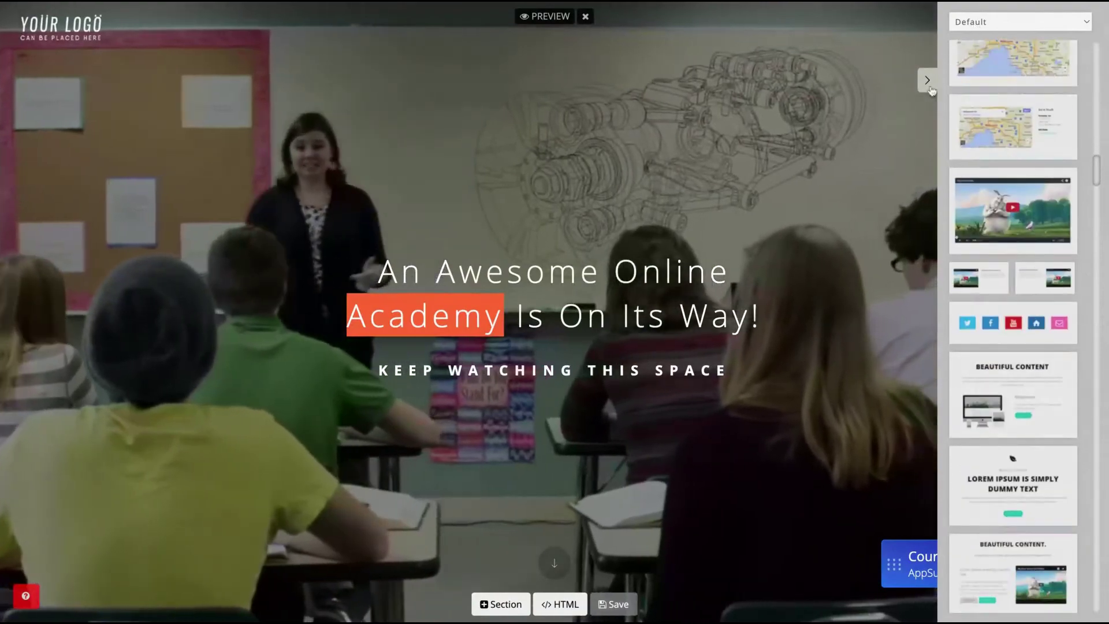
left_click(928, 80)
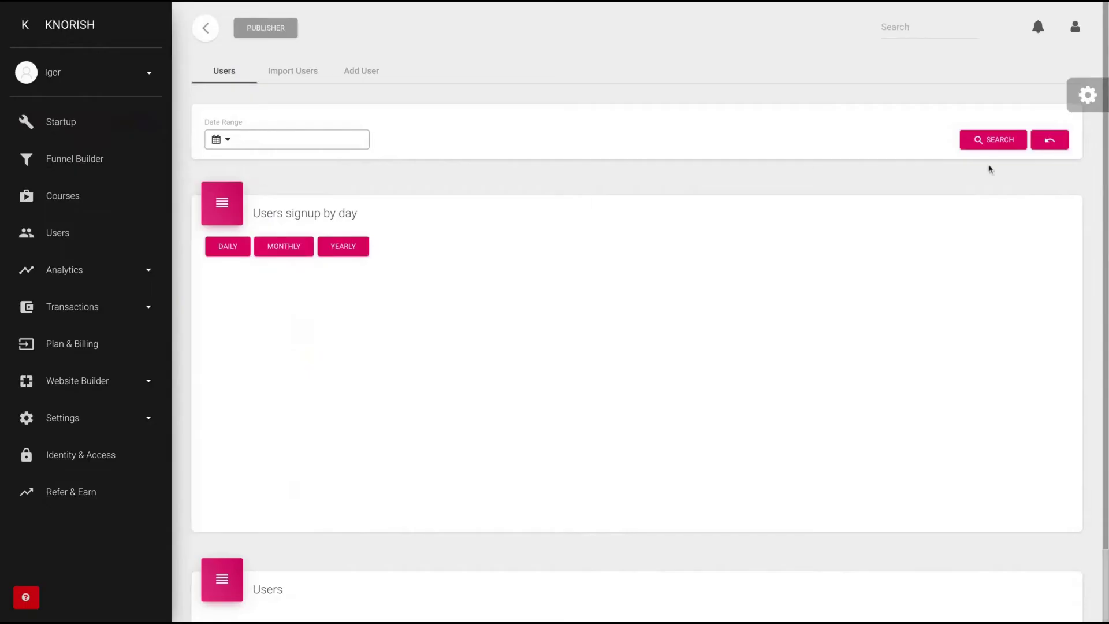
Step: Look over the Users overview and examine the Add User form, including its course assignment choices
scroll(556, 265, "down", 2)
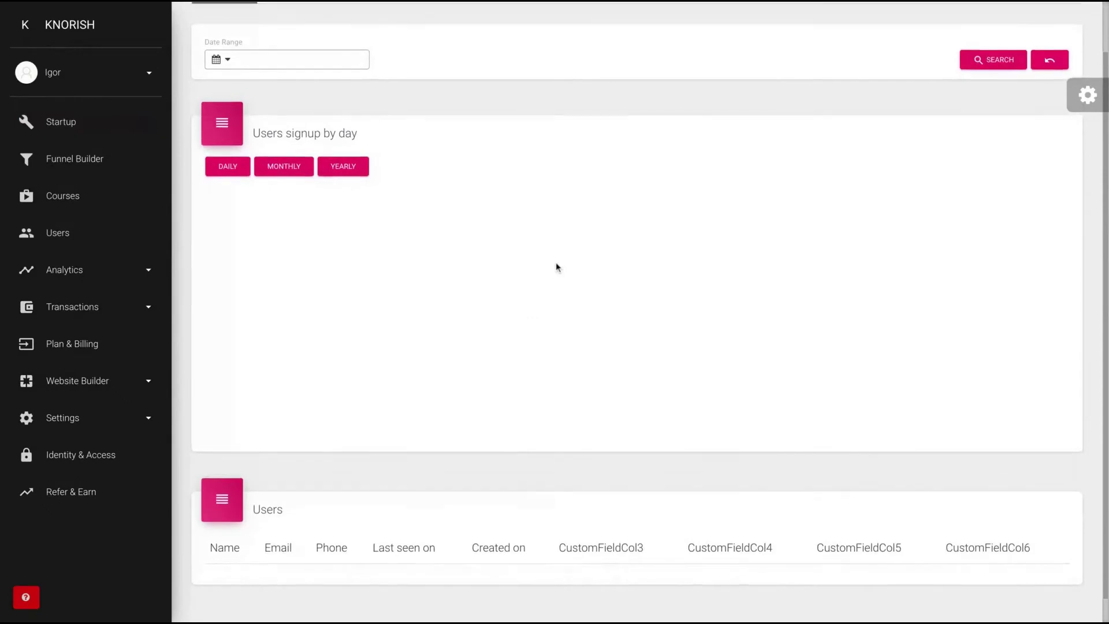
scroll(556, 267, "up", 3)
left_click(370, 70)
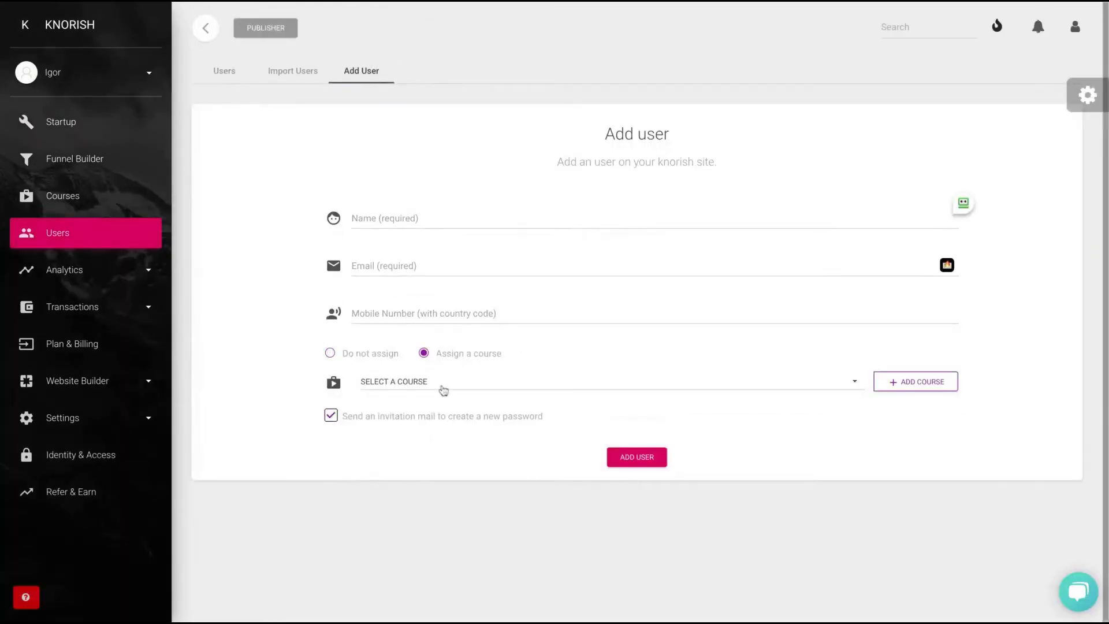
left_click(445, 383)
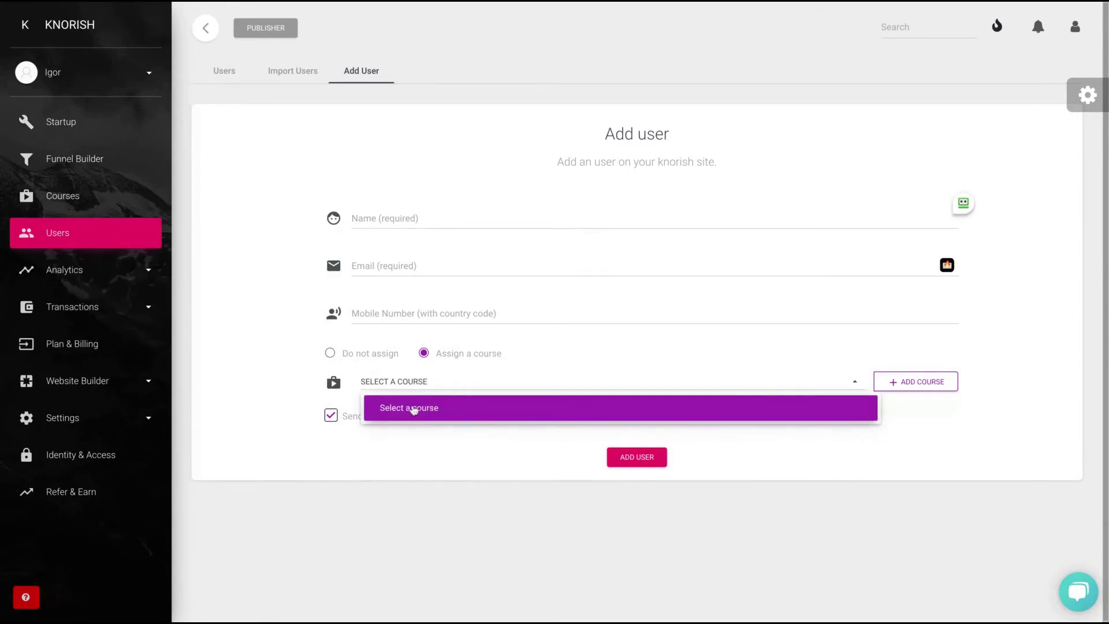
left_click(283, 259)
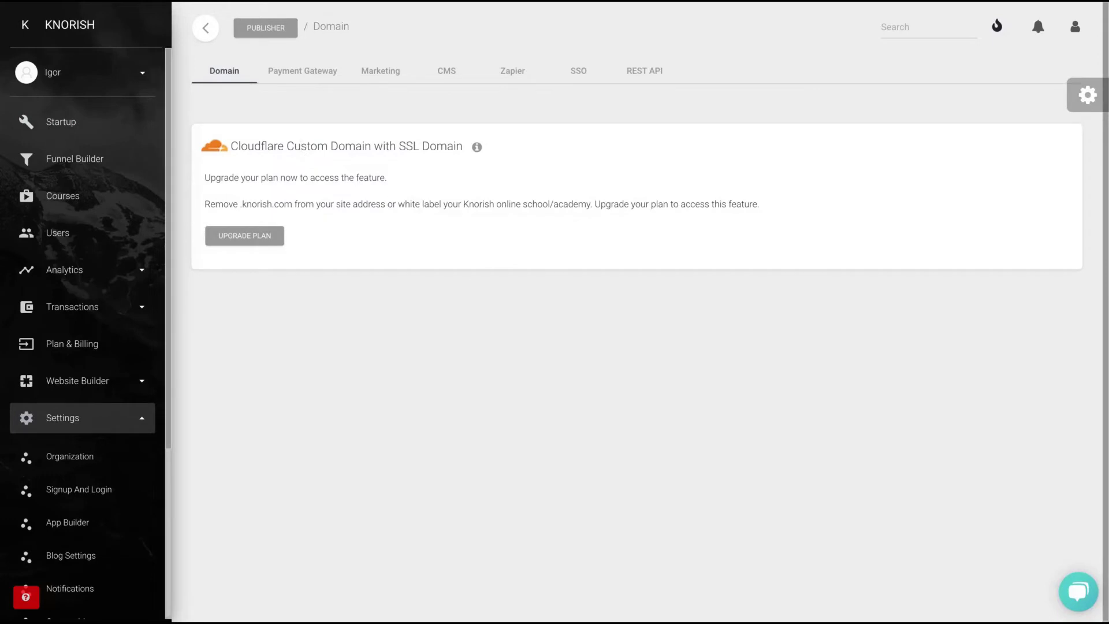
Step: Examine the Cloudflare custom domain option, open the payment gateway settings, and look through the available gateways
left_click_drag(231, 145, 447, 145)
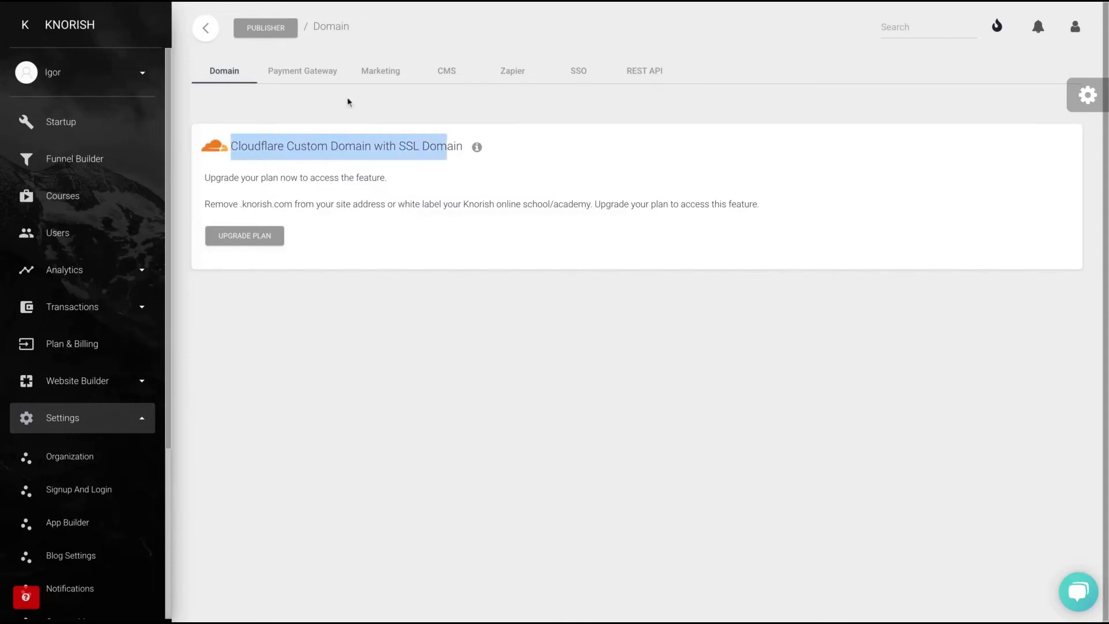
left_click(303, 70)
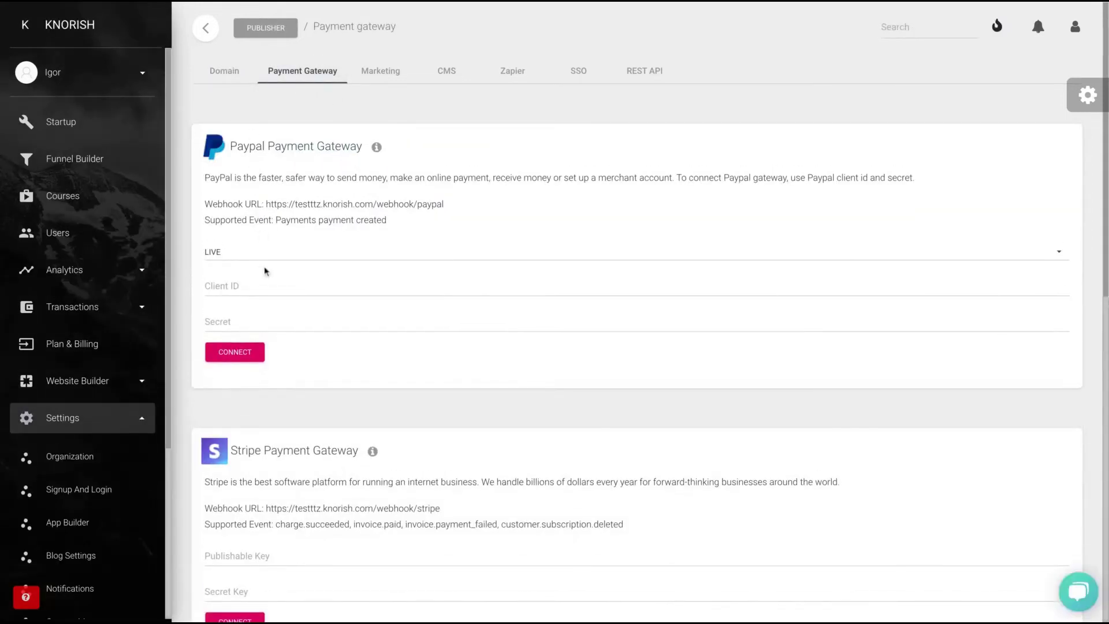
scroll(266, 271, "down", 8)
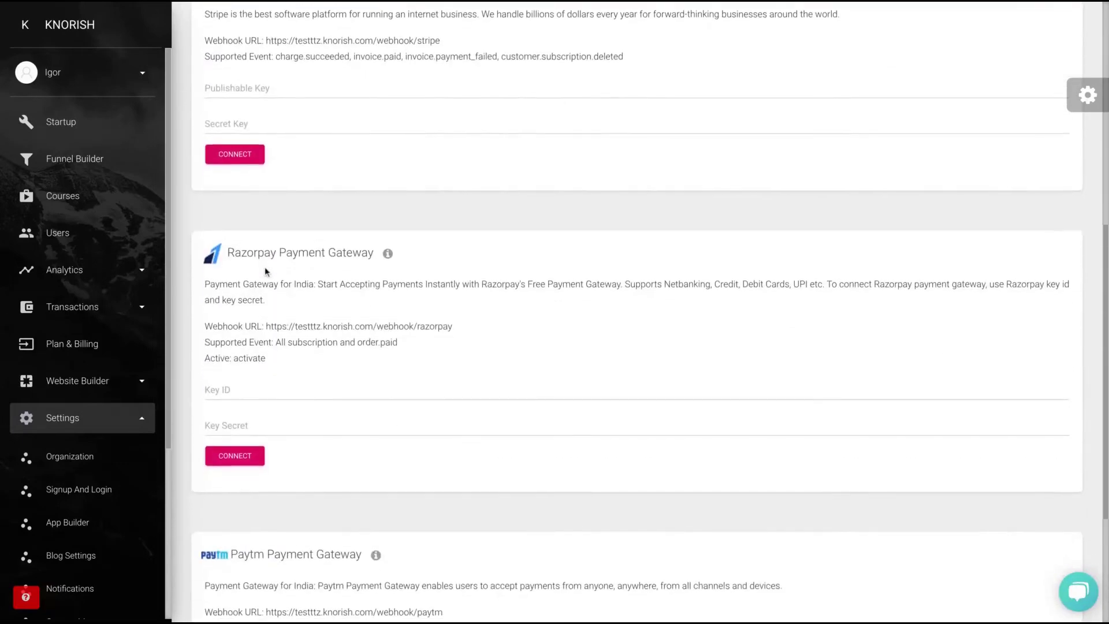
Step: Look through the remaining payment gateways and examine the Marketing integrations, from Facebook Pixel to MailChimp
scroll(265, 271, "down", 4)
scroll(284, 221, "up", 12)
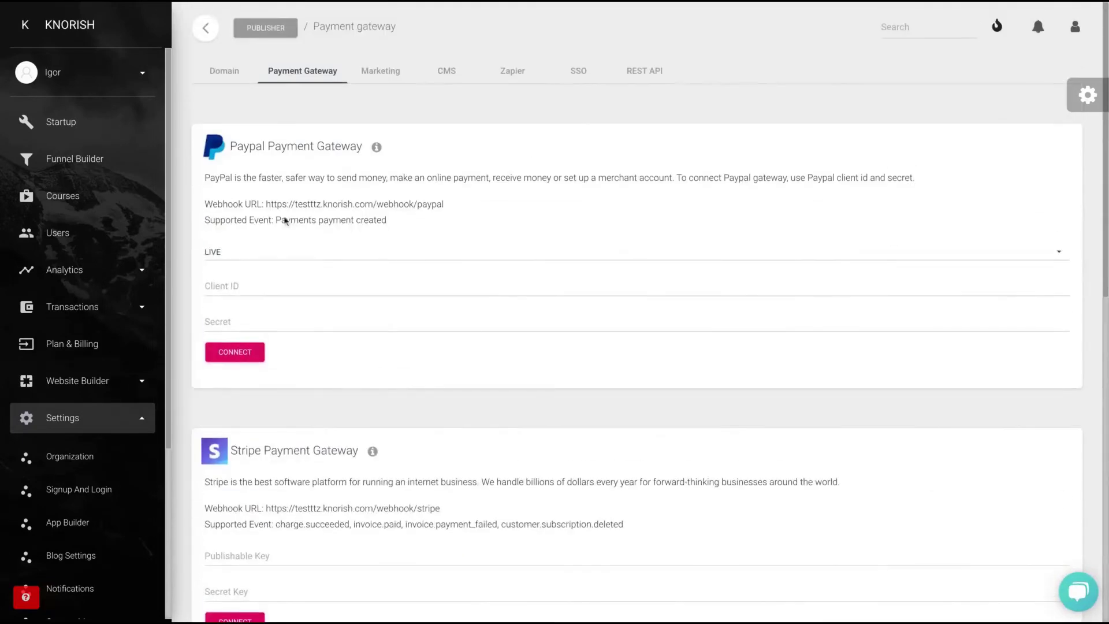
left_click(381, 70)
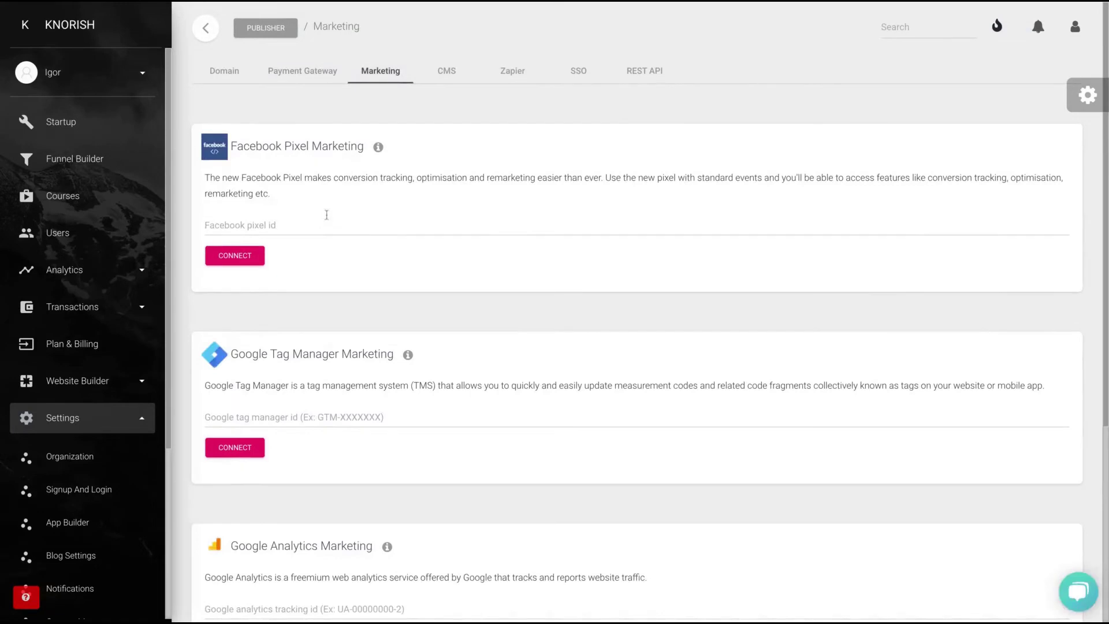
scroll(331, 235, "down", 1)
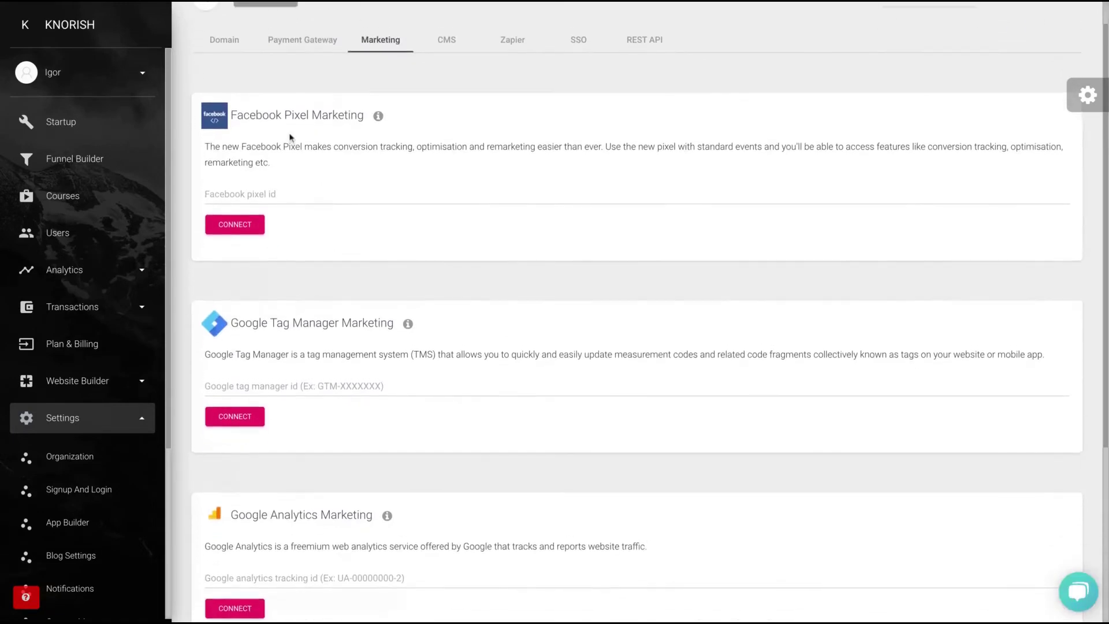
scroll(298, 329, "down", 3)
scroll(342, 318, "down", 2)
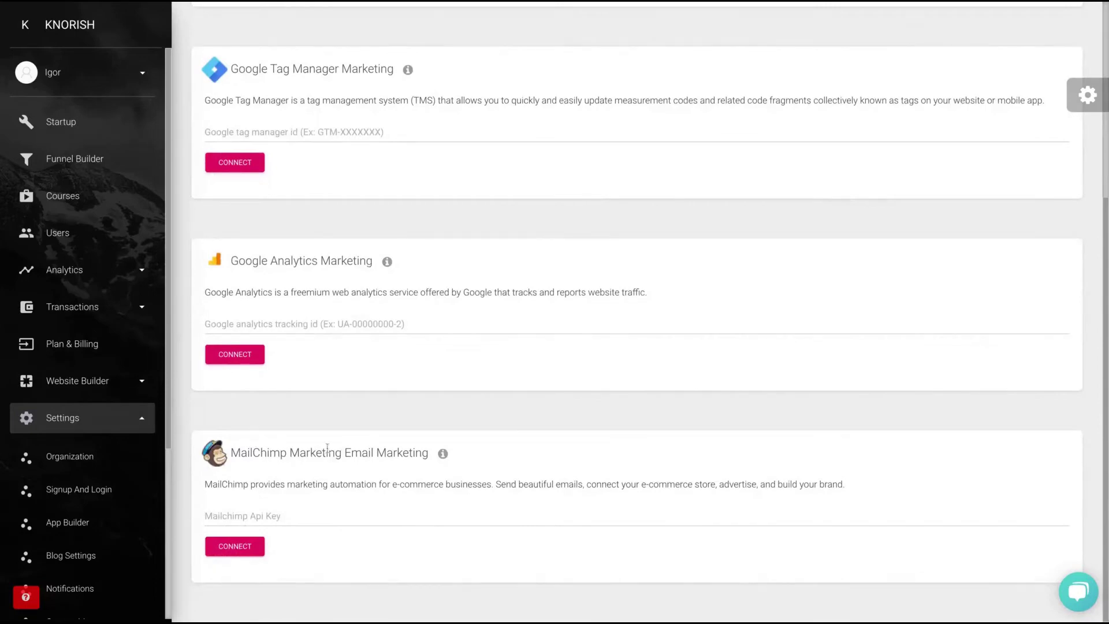
scroll(556, 318, "up", 6)
scroll(520, 330, "down", 6)
scroll(379, 468, "up", 6)
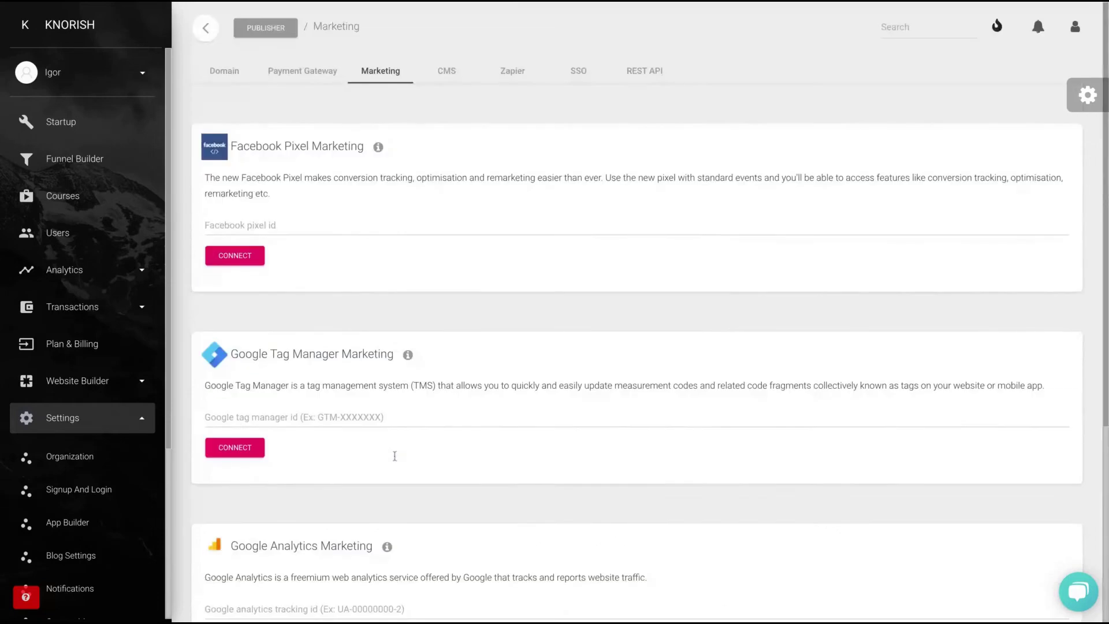
Step: Look over the CMS integration with Freshdesk and the Zapier, SSO and REST API integration pages
left_click(443, 79)
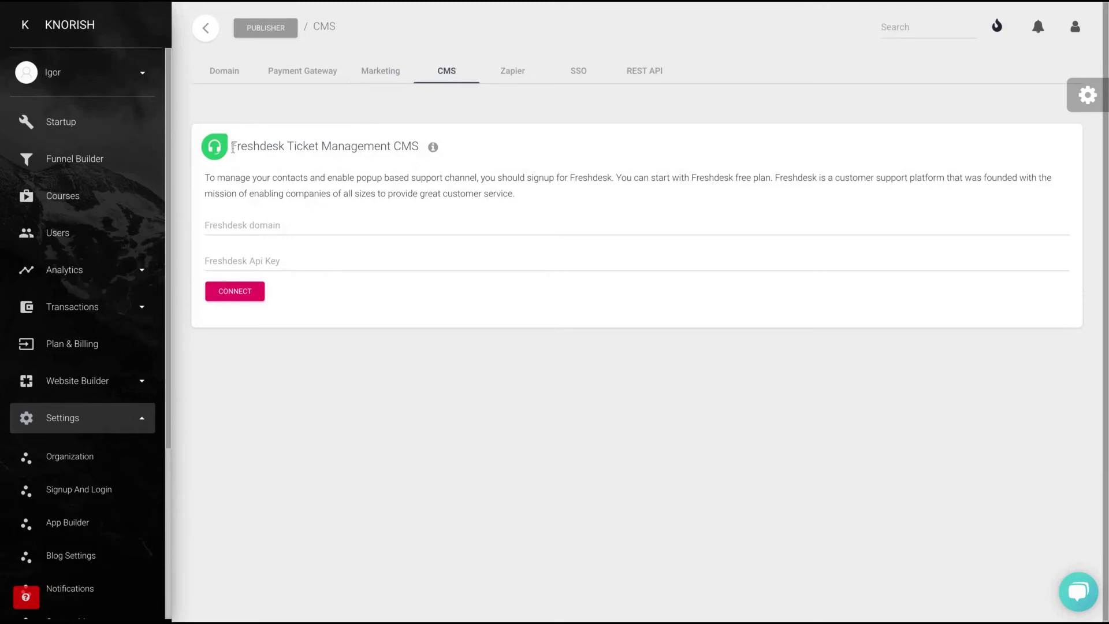
left_click_drag(232, 148, 333, 145)
left_click(515, 69)
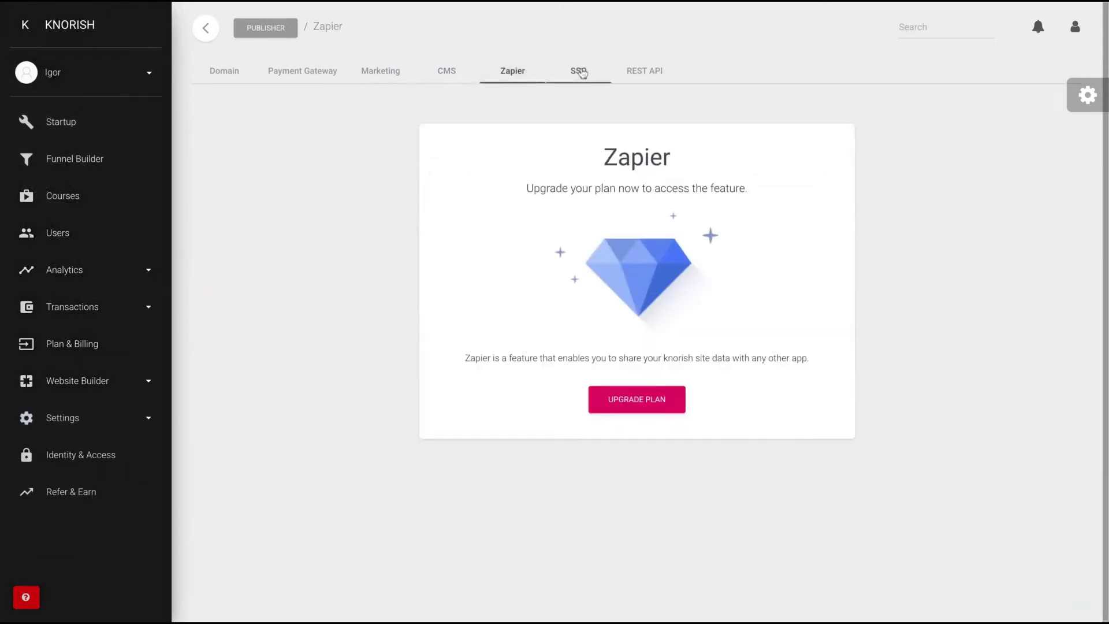
left_click(580, 71)
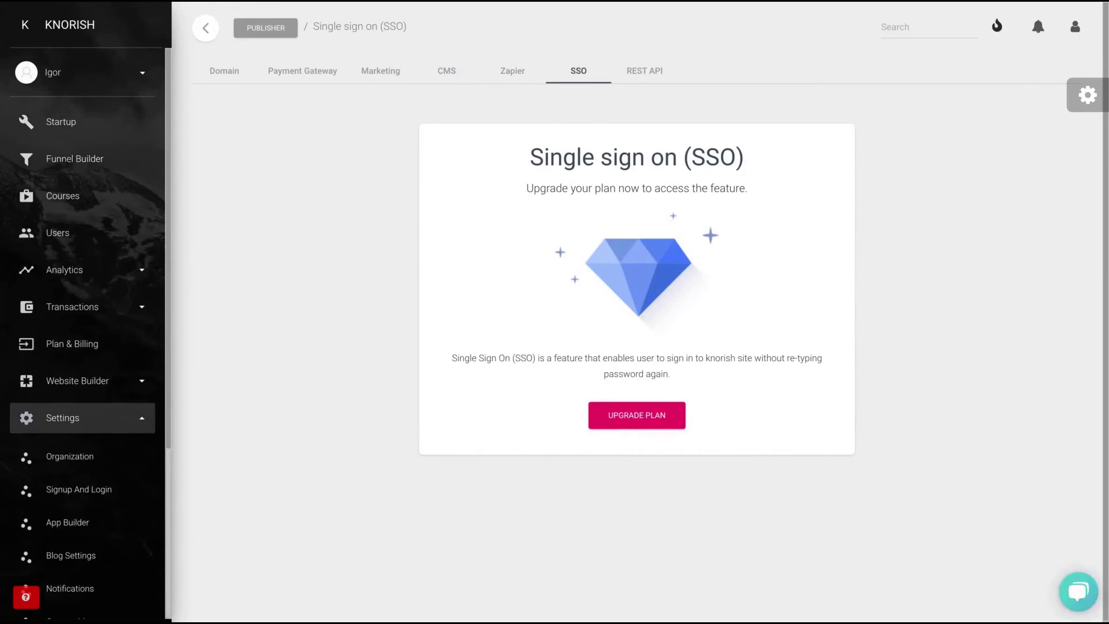
left_click(652, 69)
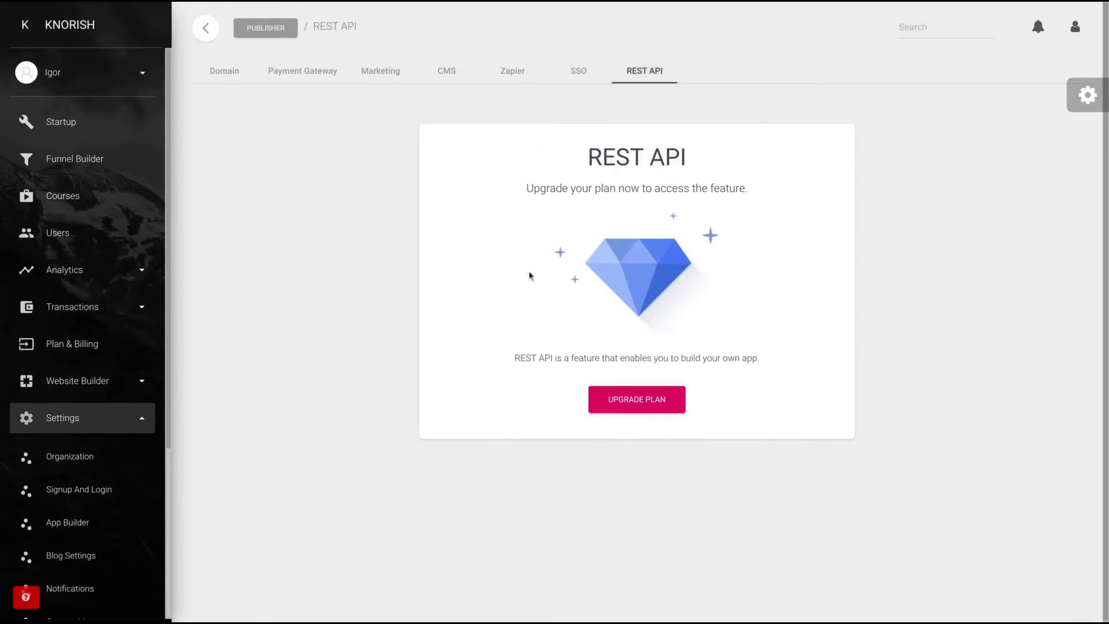
Step: Open the App Builder settings and look over the Android, Apple and App Home Screen sections
scroll(99, 310, "down", 3)
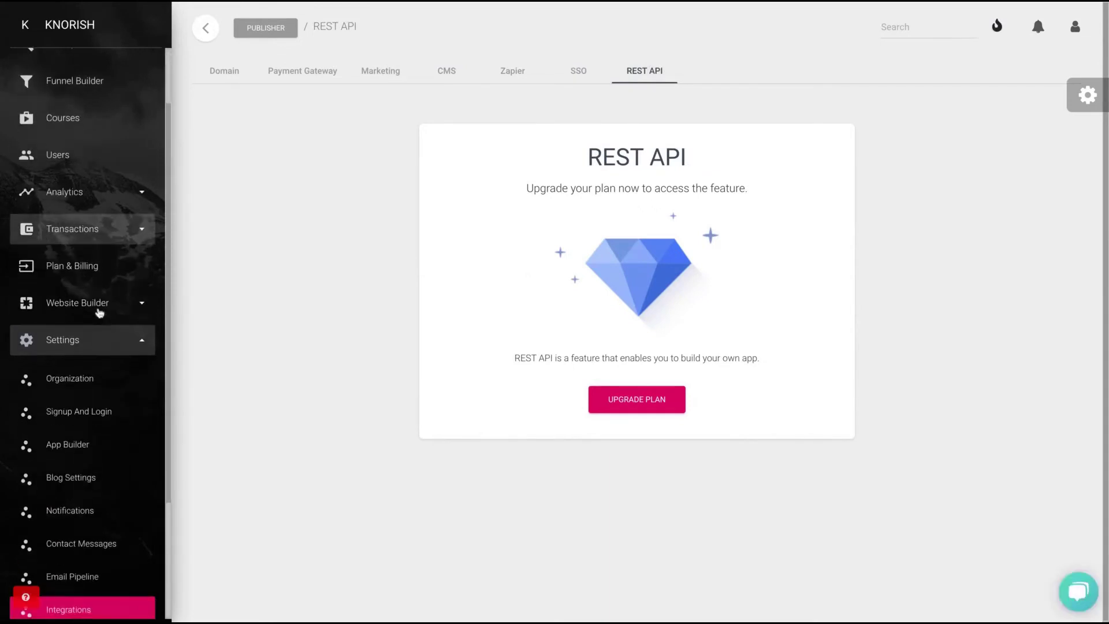
left_click(67, 343)
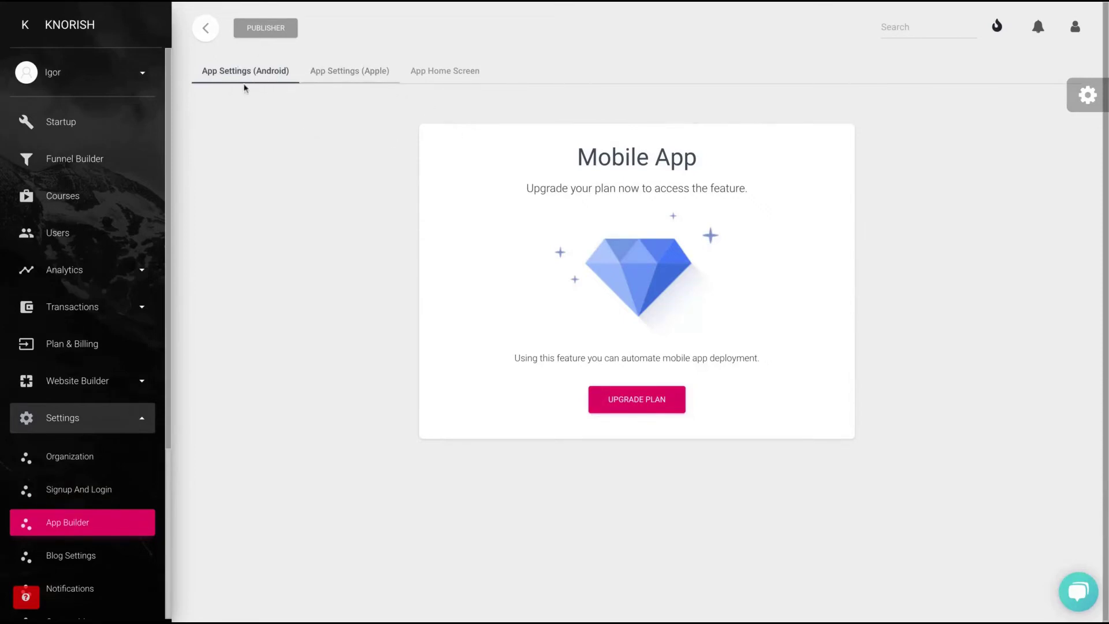
left_click(371, 80)
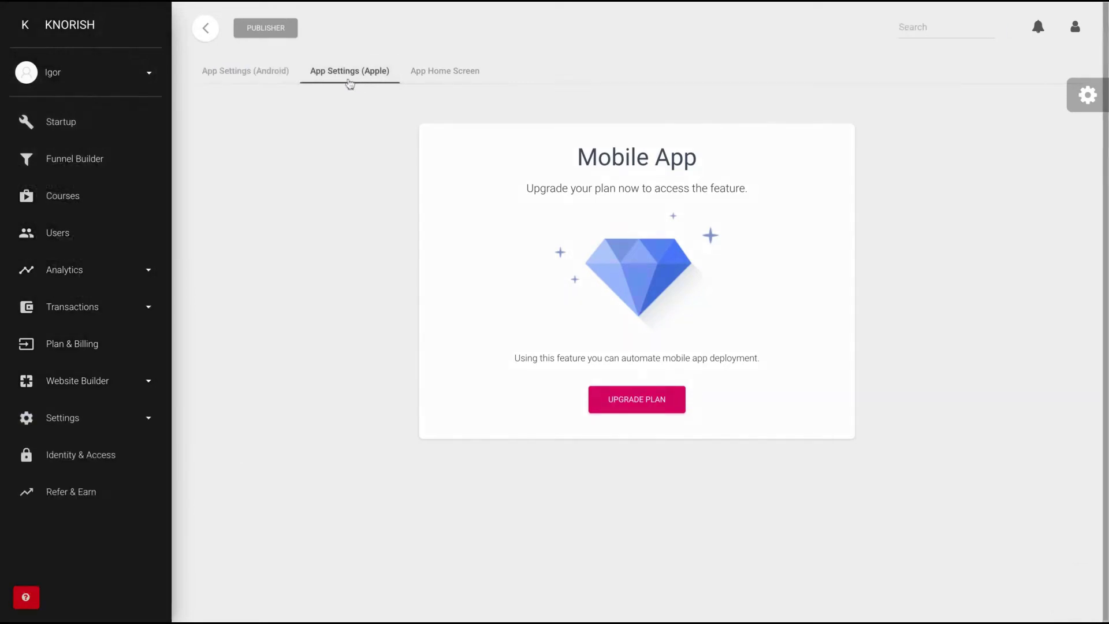
left_click(442, 75)
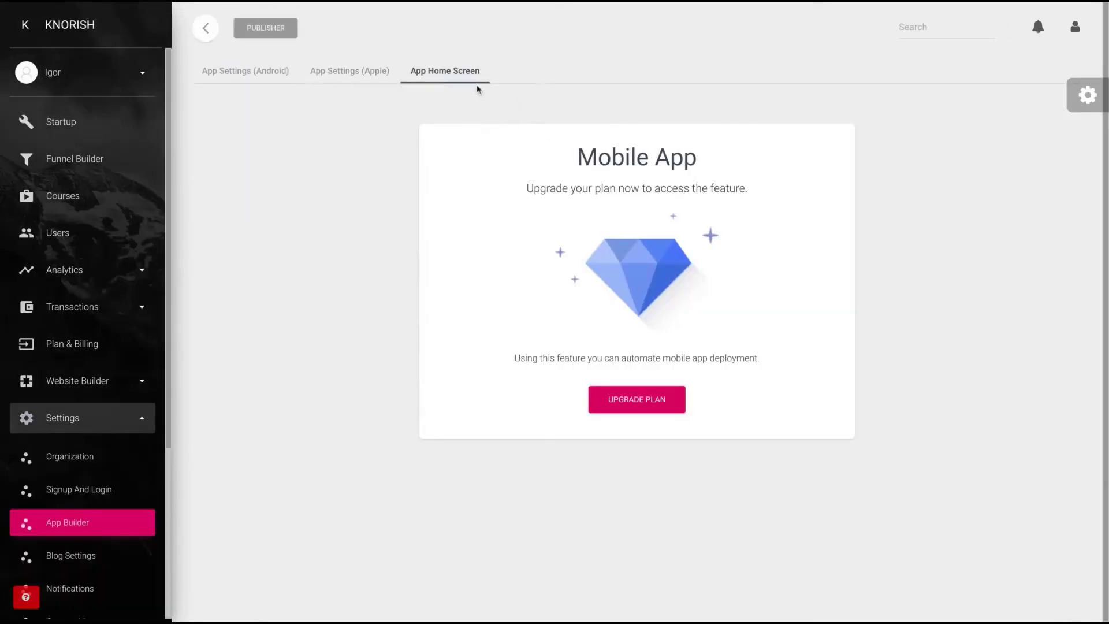
triple_click(763, 363)
left_click(586, 142)
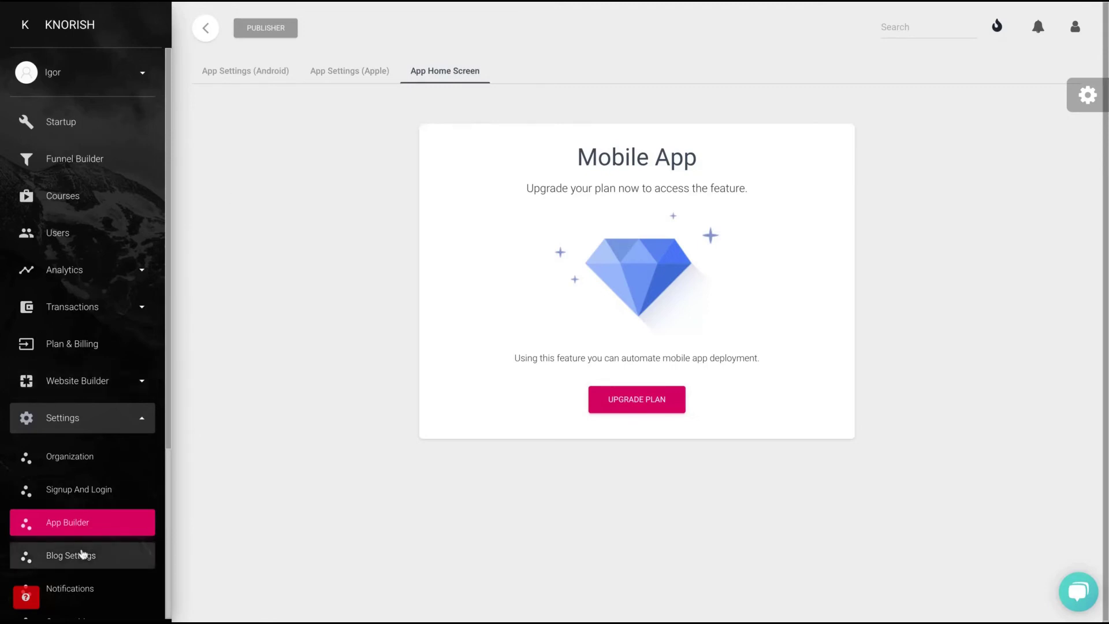
Step: Open the Funnel Builder, try to choose the Webinar Funnel, and dismiss its upgrade offer
scroll(80, 556, "down", 4)
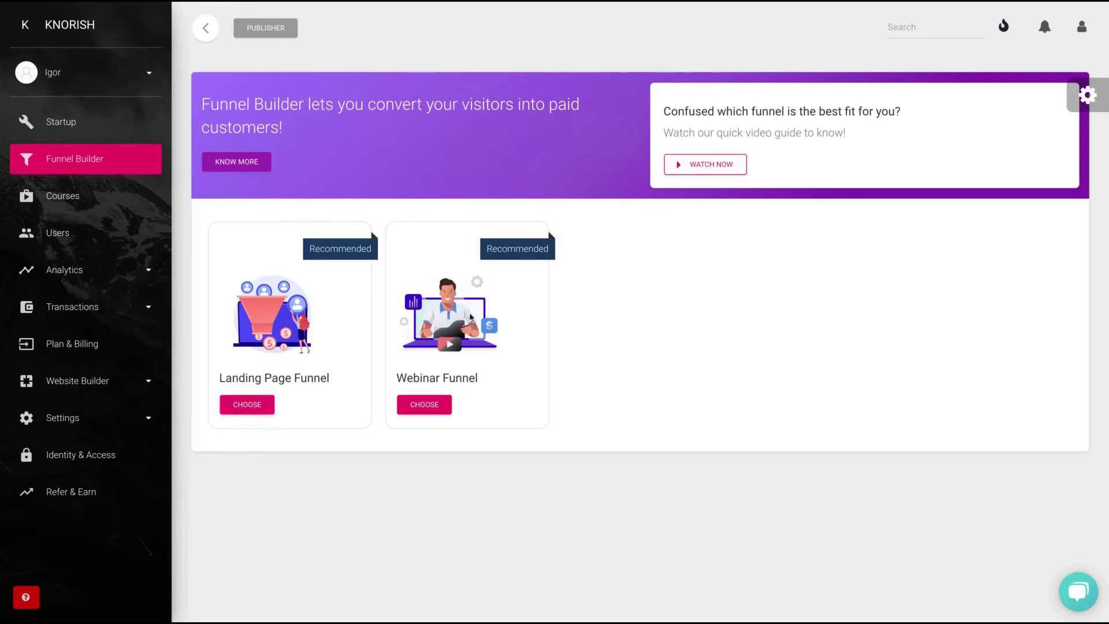
left_click(427, 405)
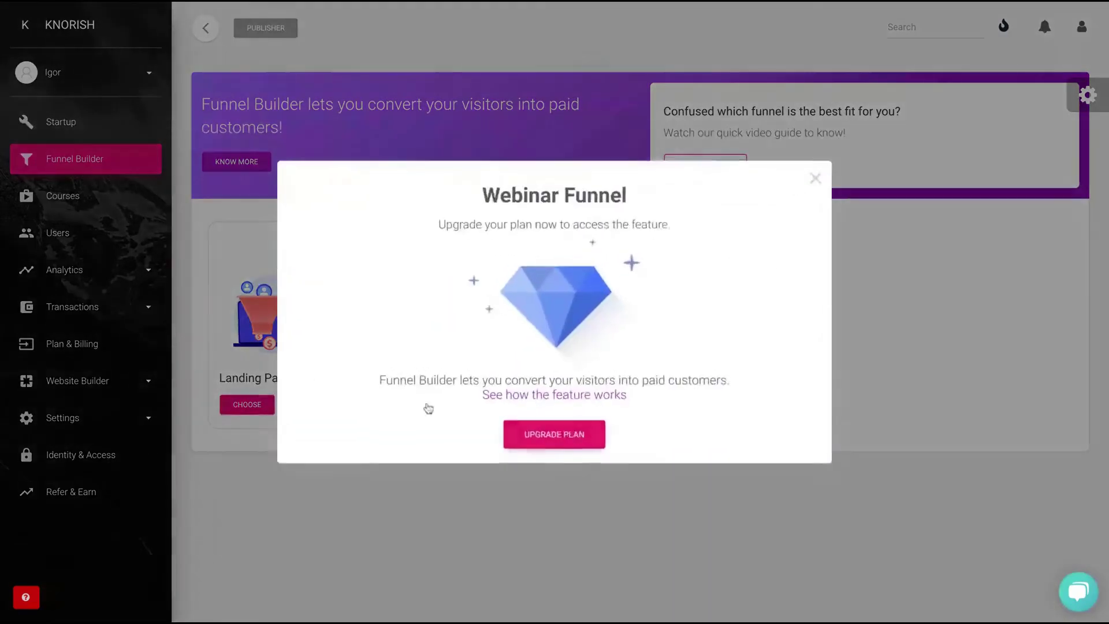
left_click(814, 179)
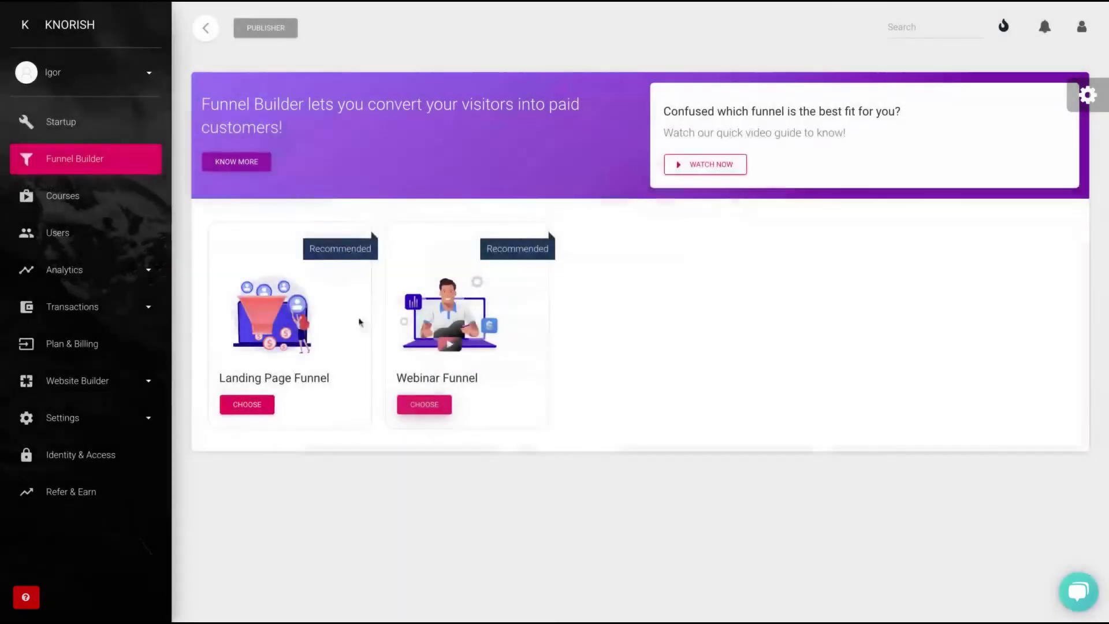
Step: Create a Landing Page Funnel under its default name and look over its setup page
left_click(247, 404)
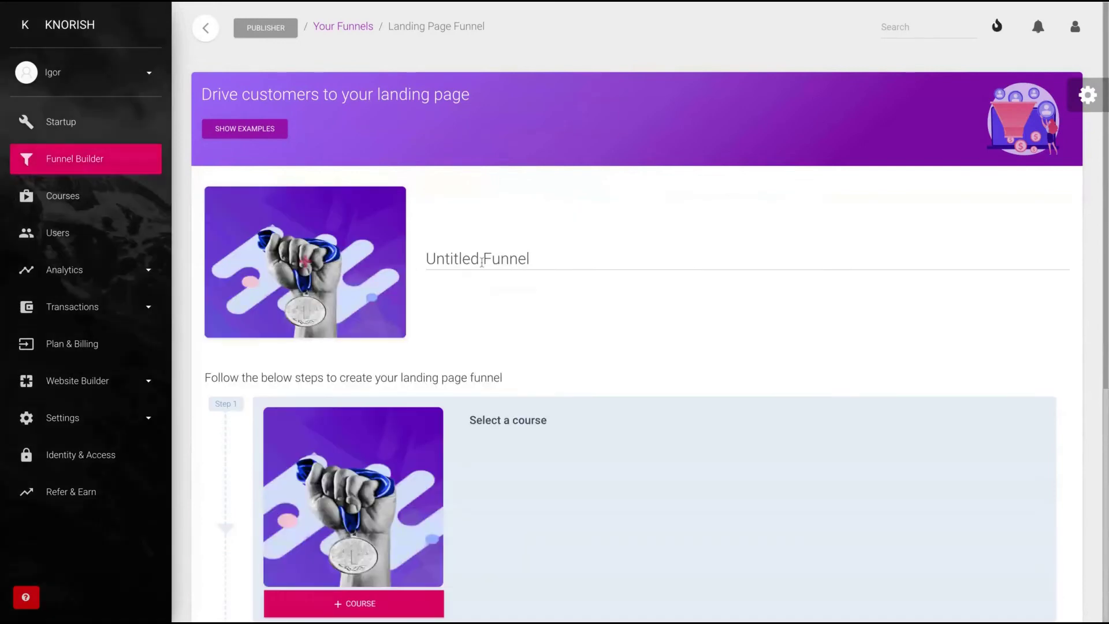
scroll(504, 243, "down", 2)
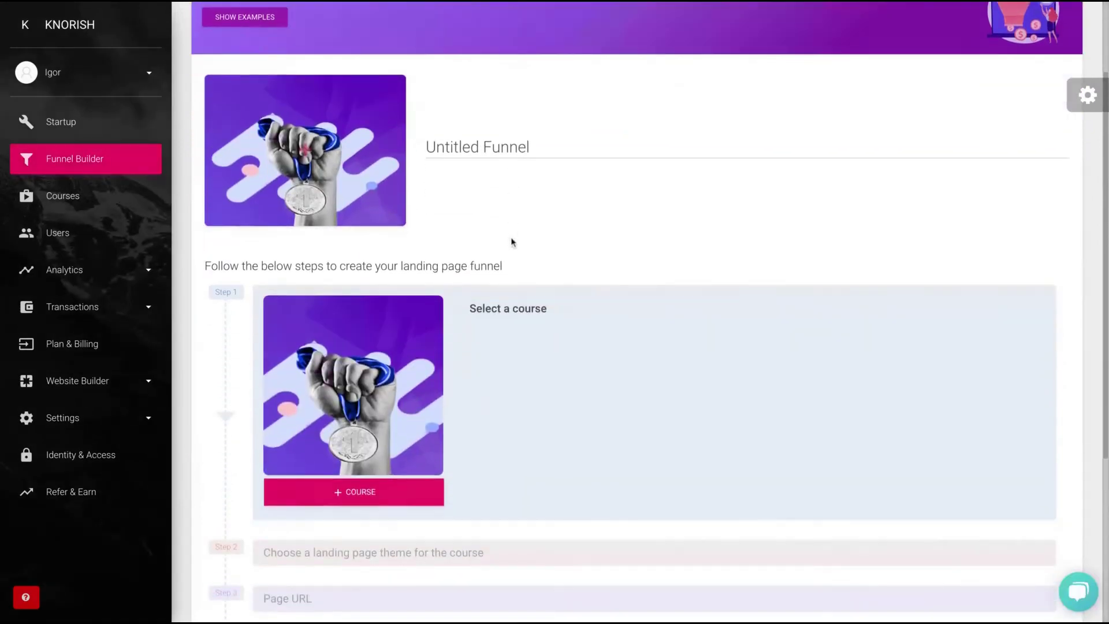
scroll(512, 243, "up", 2)
left_click(435, 240)
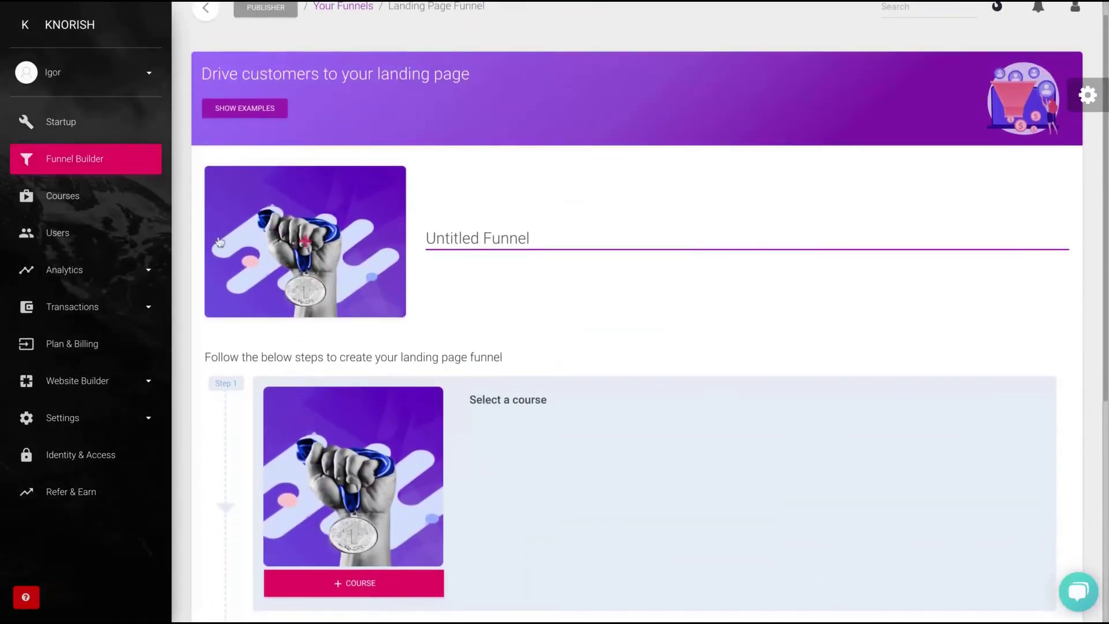
scroll(444, 294, "down", 2)
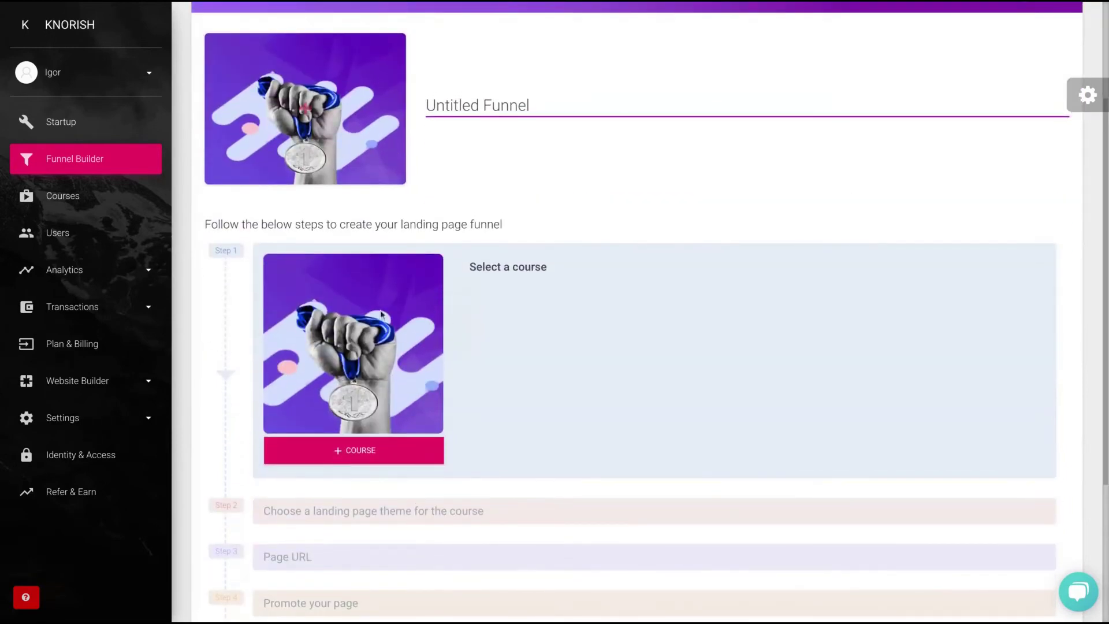
scroll(433, 266, "down", 4)
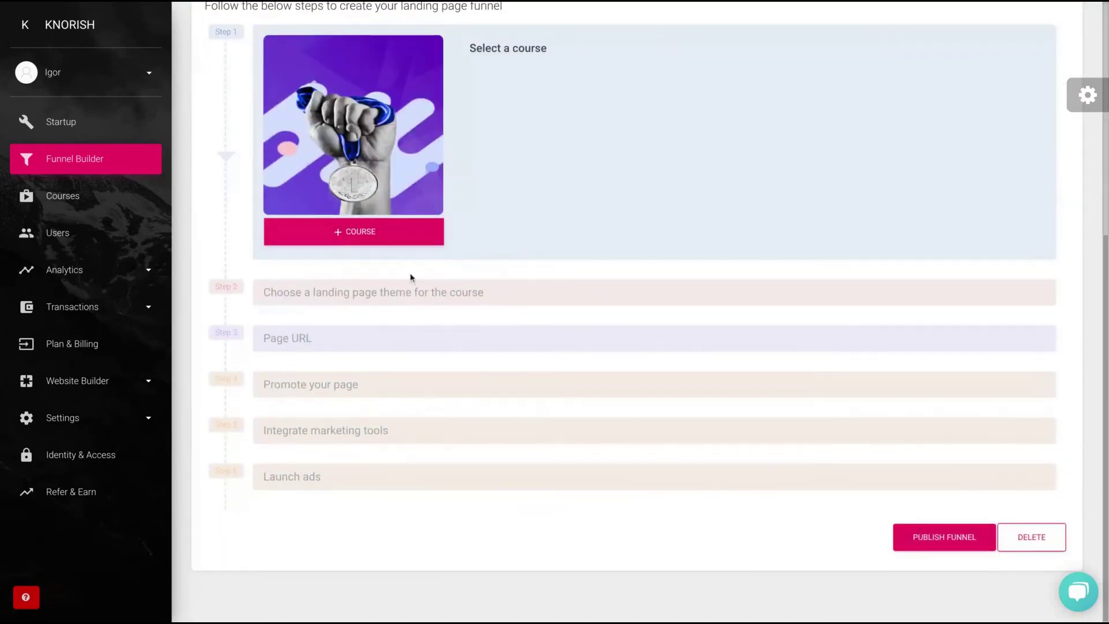
Step: Examine the landing page funnel's setup stages from course selection to launching ads, and return to the funnels overview
scroll(532, 209, "up", 6)
scroll(545, 196, "down", 1)
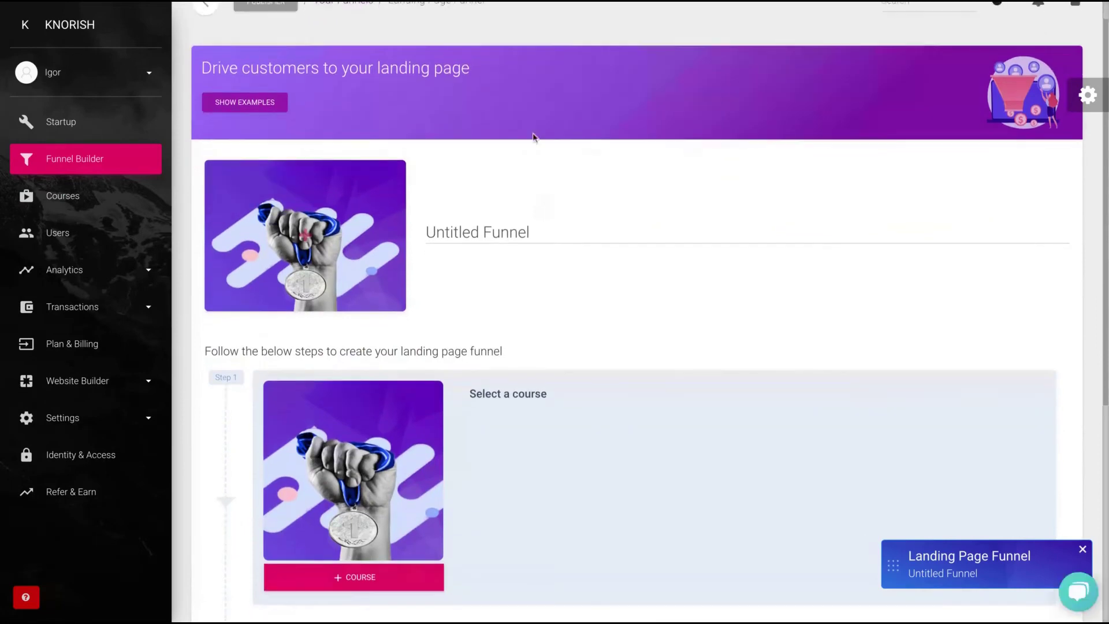
scroll(371, 259, "down", 3)
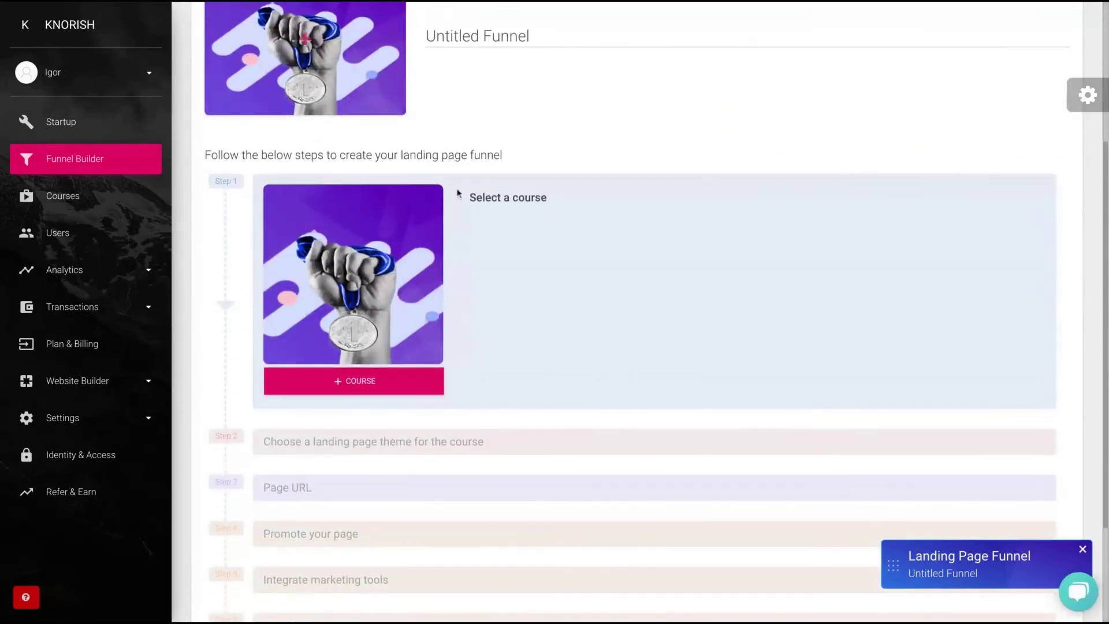
scroll(458, 193, "down", 3)
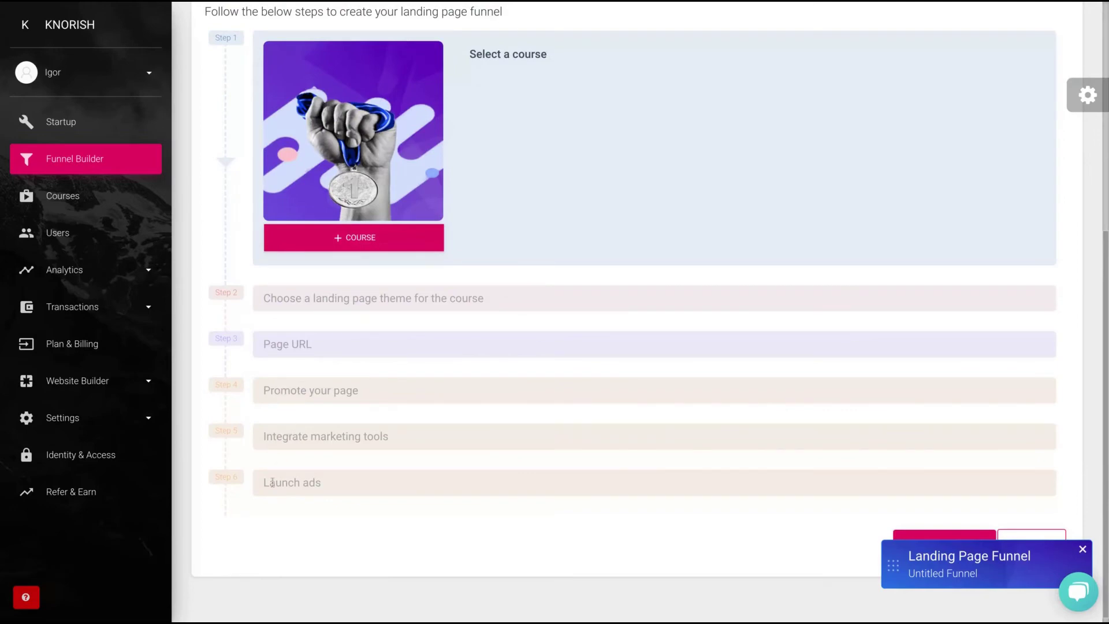
scroll(275, 485, "up", 6)
scroll(317, 421, "down", 1)
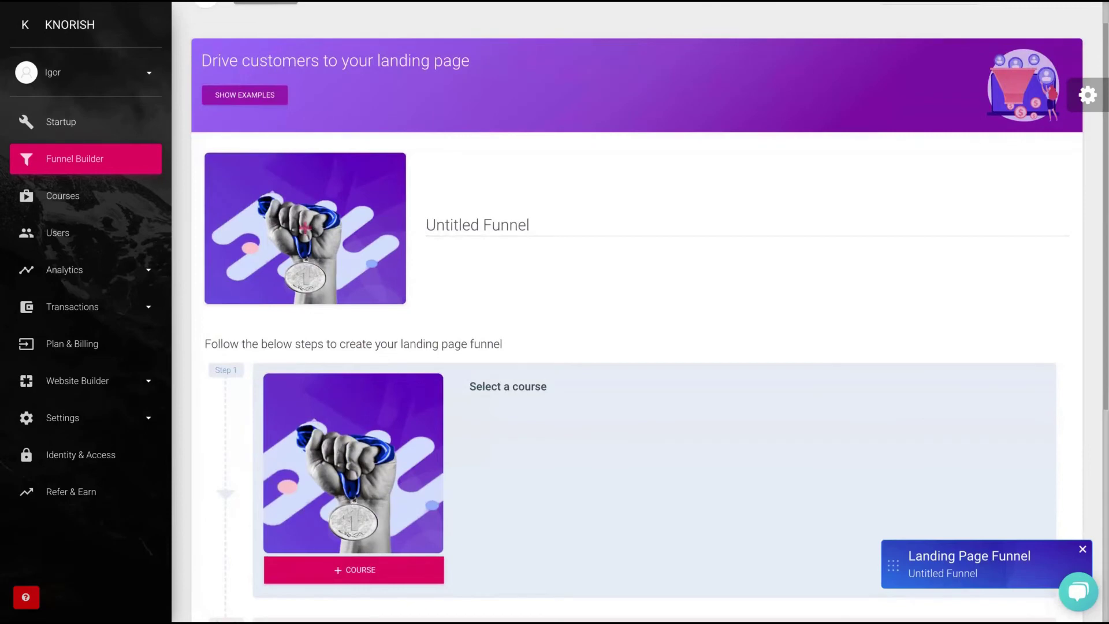
scroll(638, 312, "down", 5)
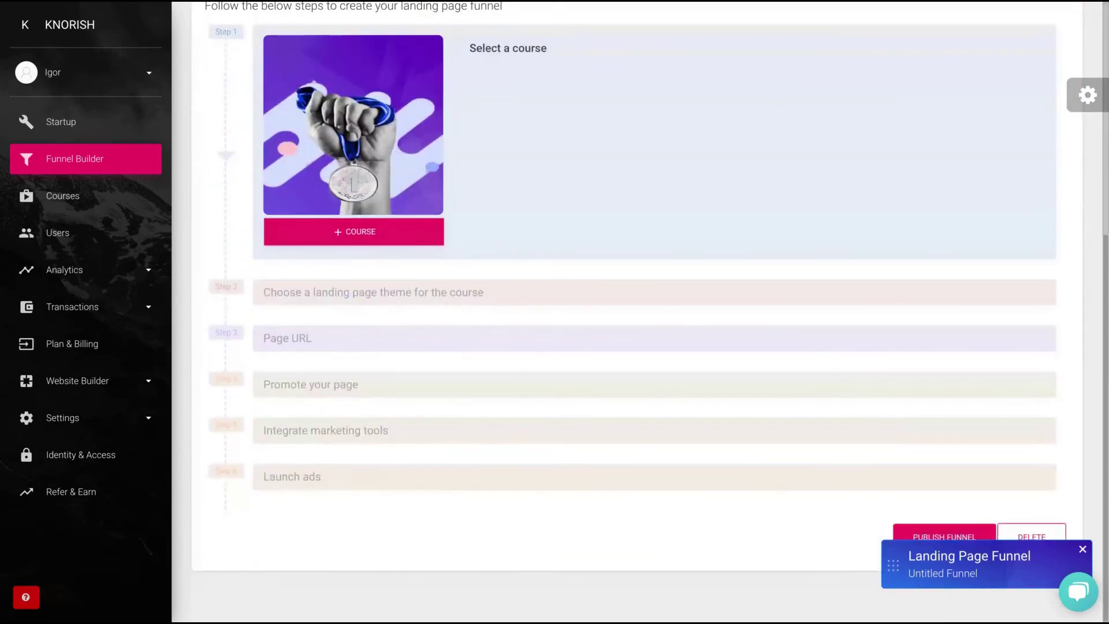
scroll(547, 331, "up", 5)
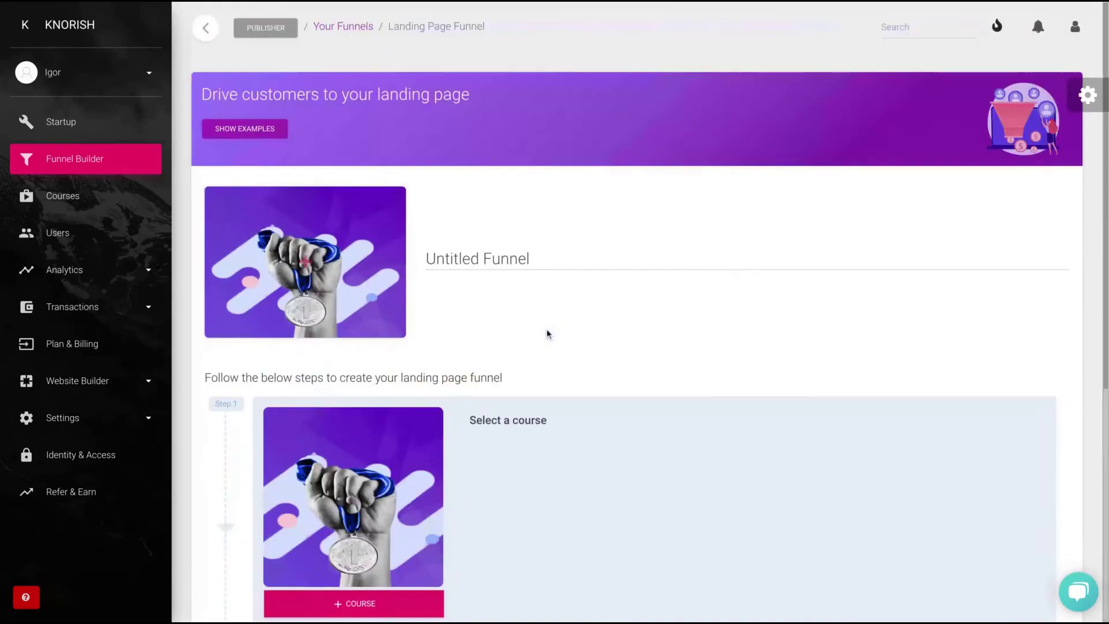
left_click(89, 161)
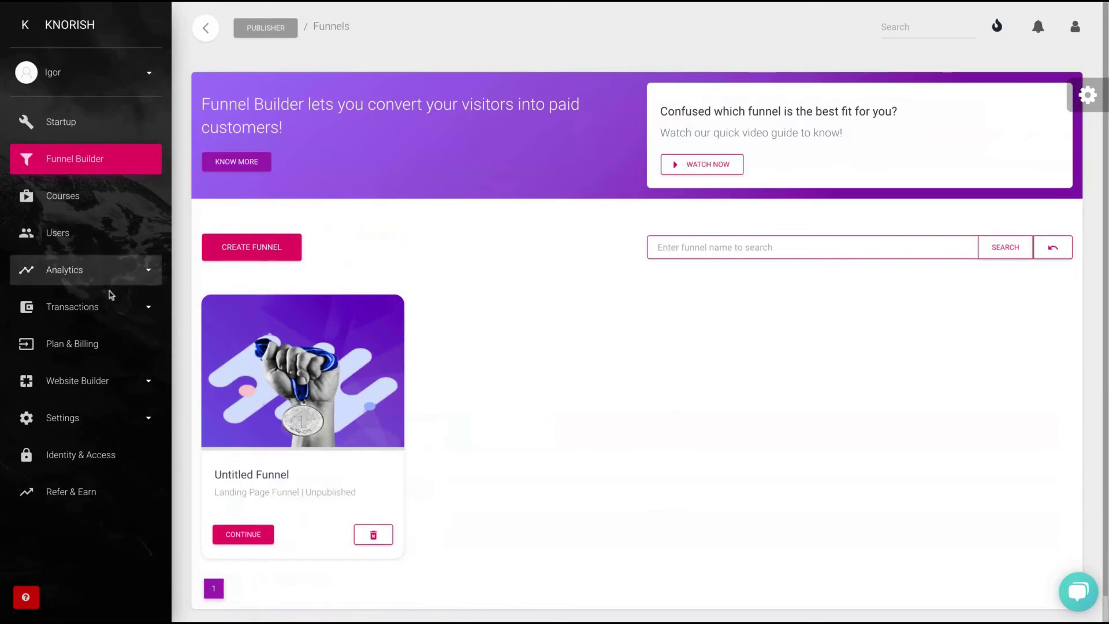
Step: In the blog settings, enter blog name "ddaa", meta title and meta description "dadad", and meta keywords "dada"
left_click(145, 389)
scroll(145, 389, "down", 3)
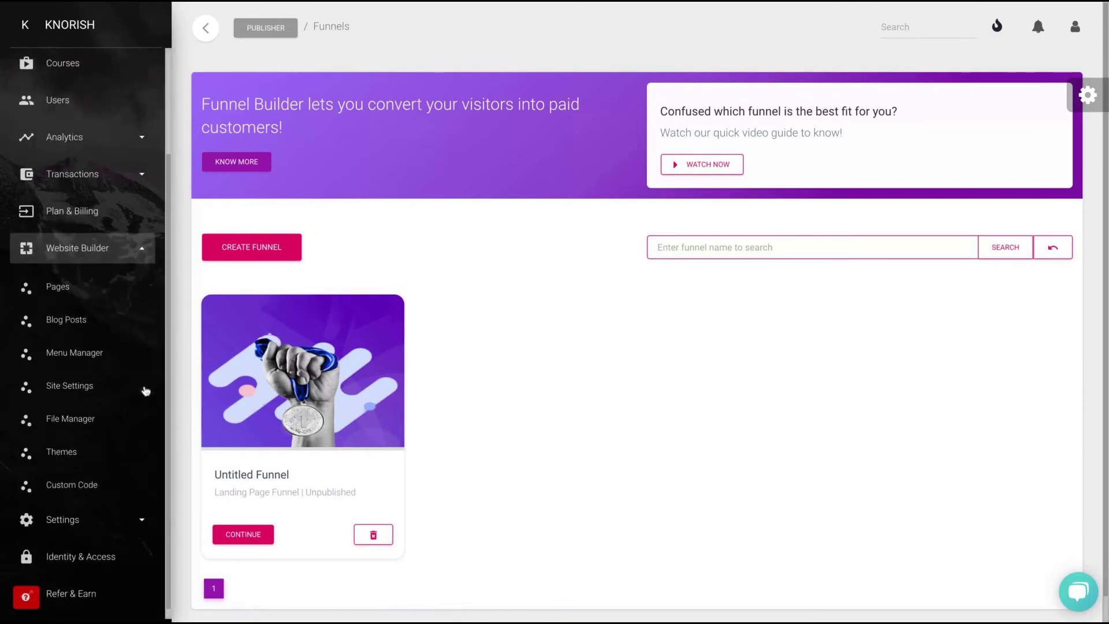
left_click(141, 389)
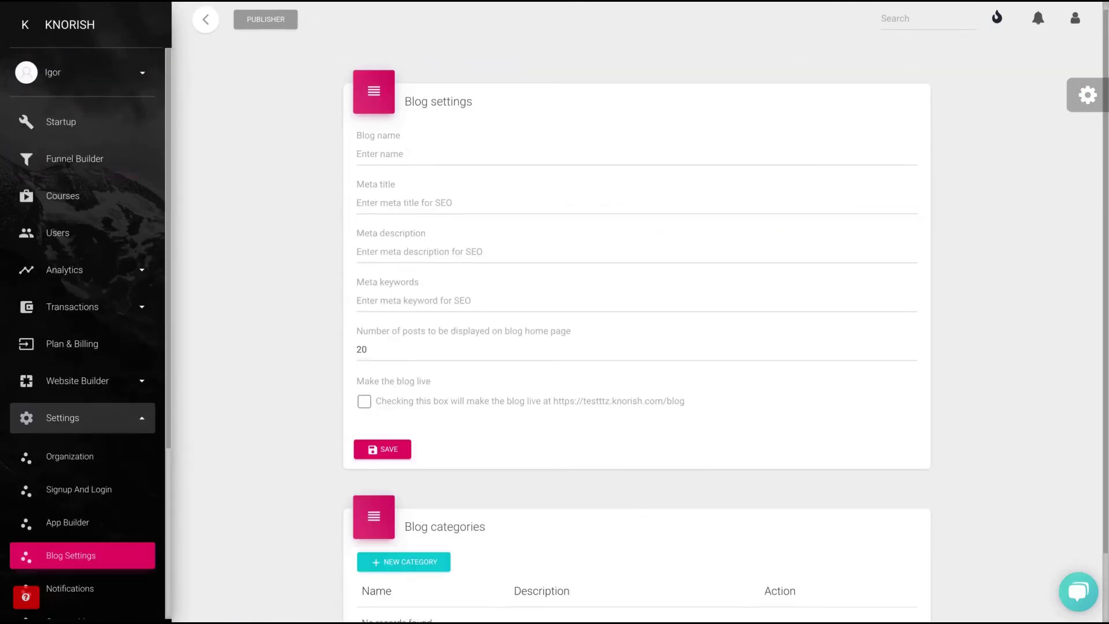
left_click(391, 154)
type("ddaa")
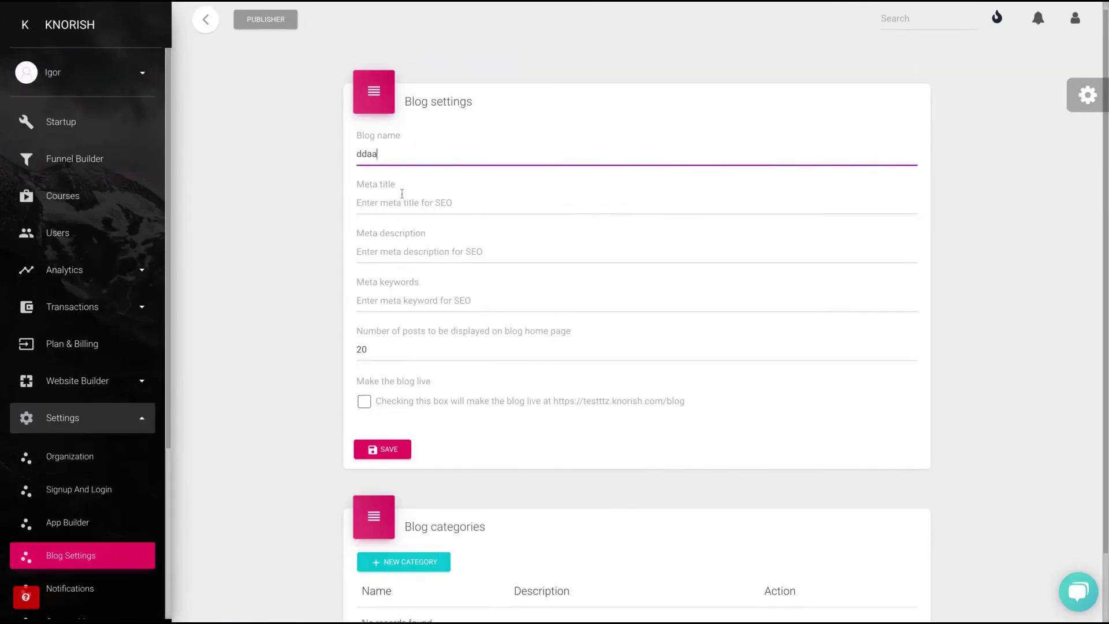
left_click(402, 194)
type("dadad")
left_click(427, 250)
type("dadad")
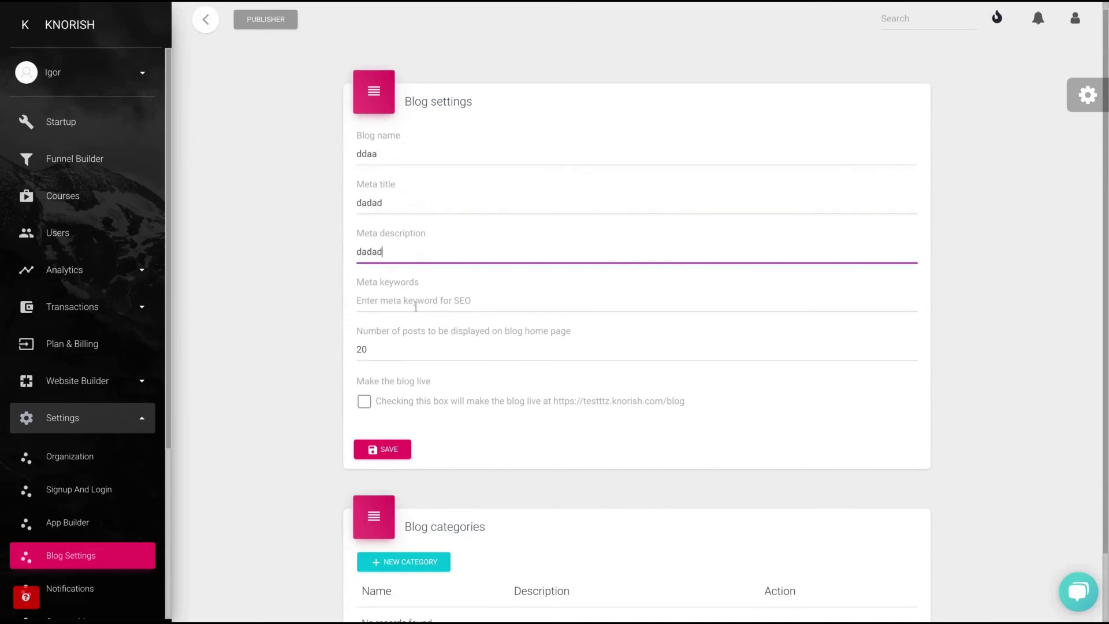
left_click(415, 306)
type("dada")
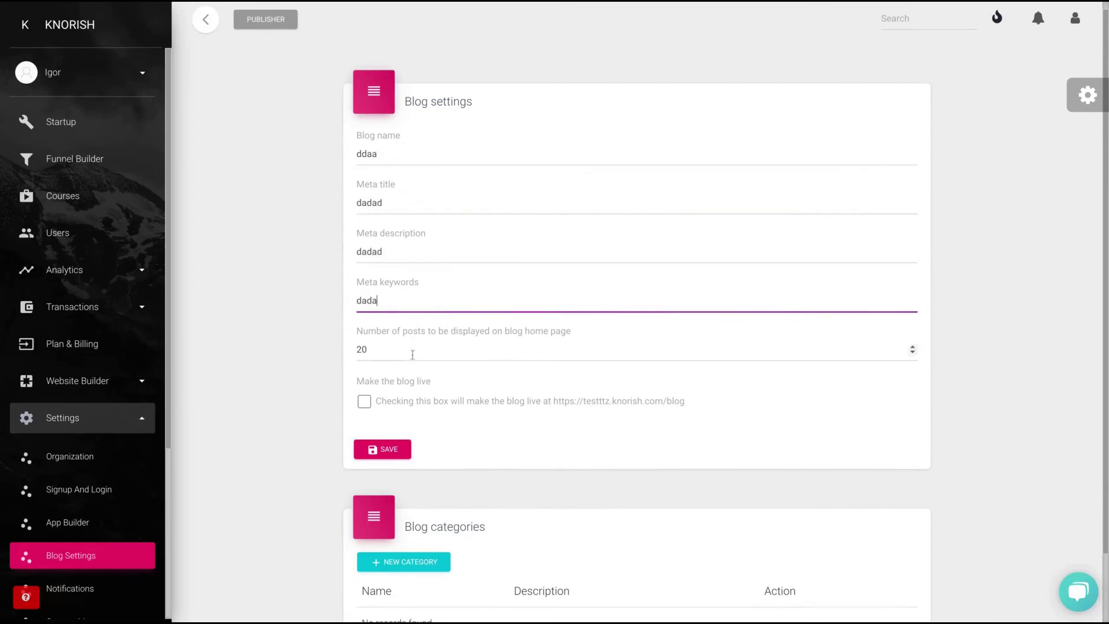
scroll(413, 355, "down", 2)
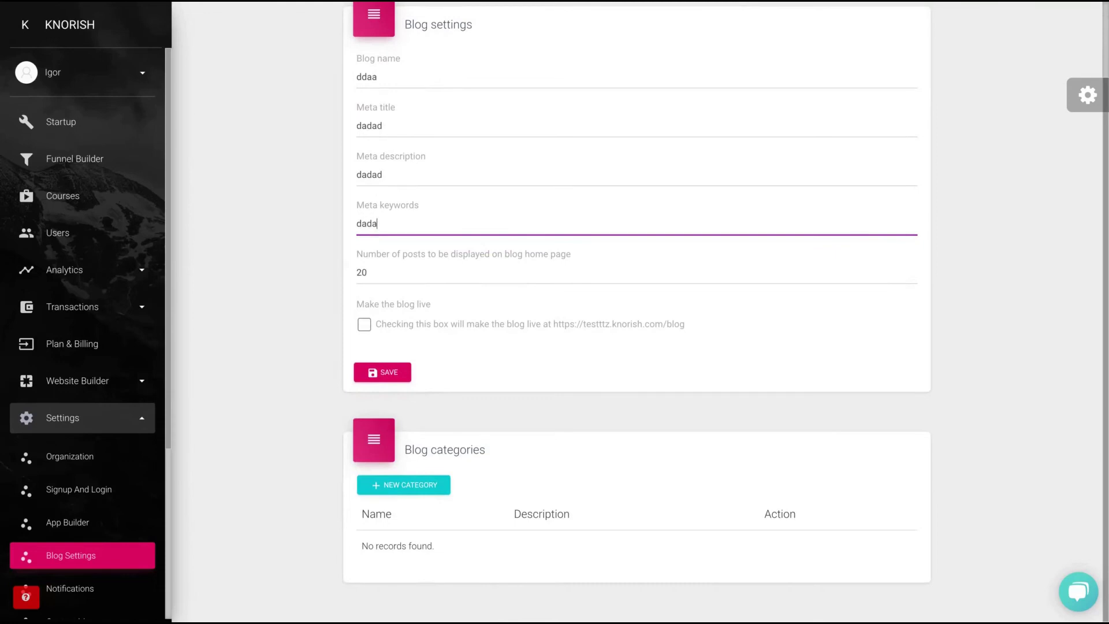
Step: Make the blog live and save the blog settings
left_click(364, 324)
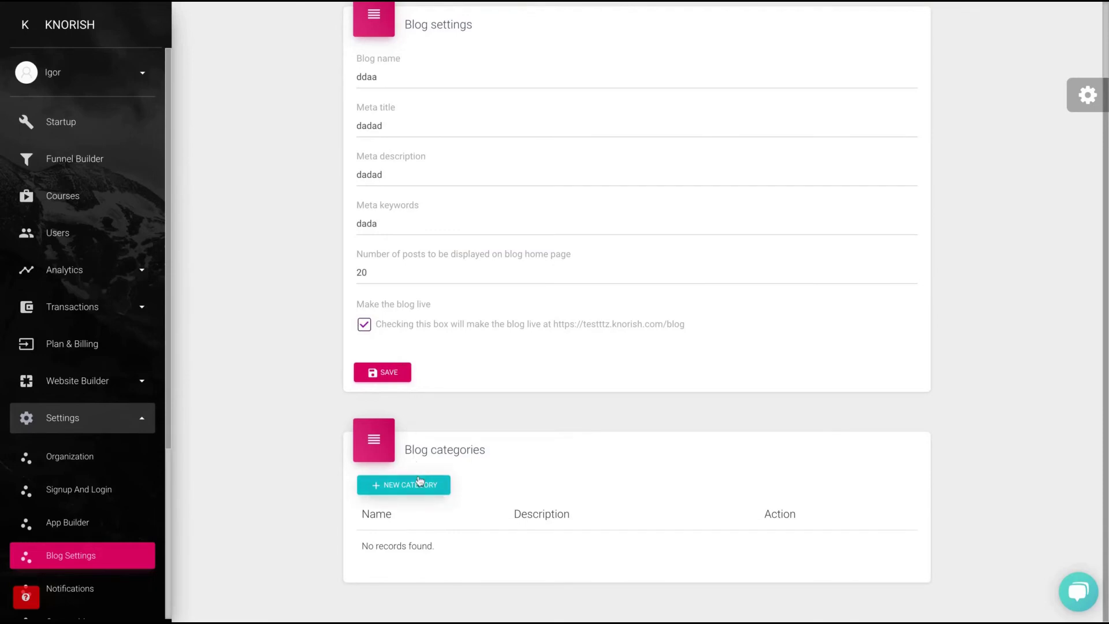
left_click(385, 378)
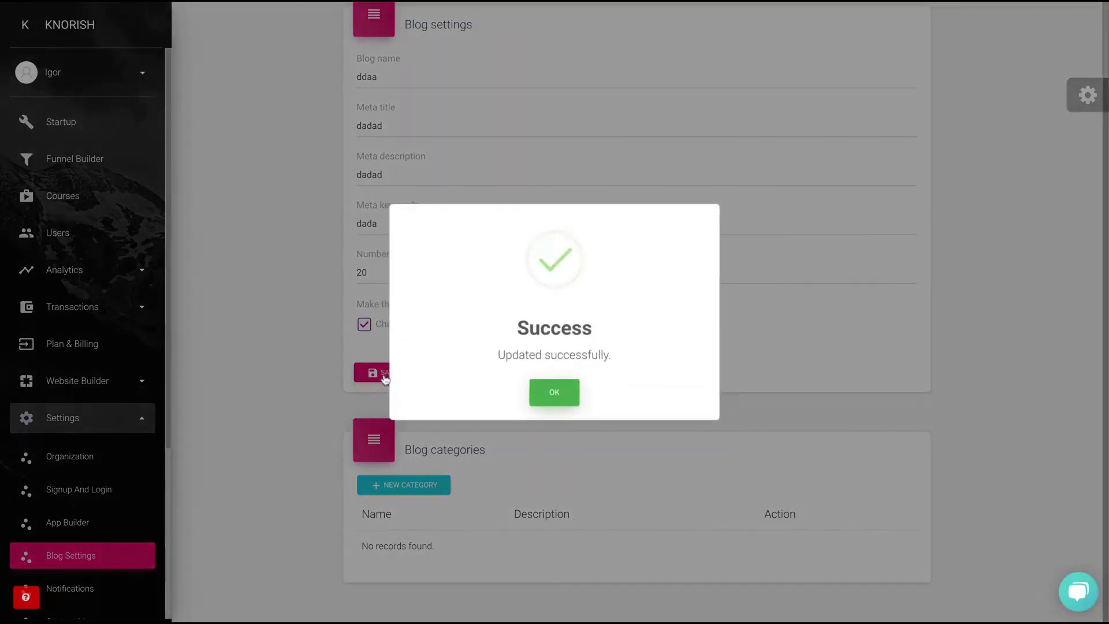
left_click(553, 393)
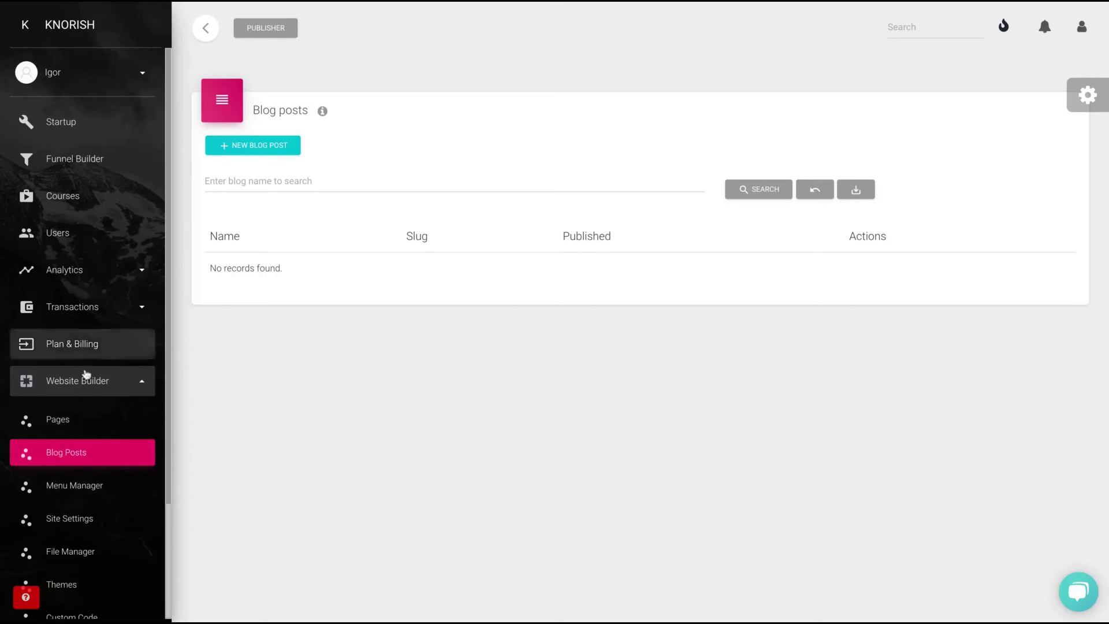
Step: Start a new blog post with the name "dadad" and the slug "dadada"
left_click(274, 157)
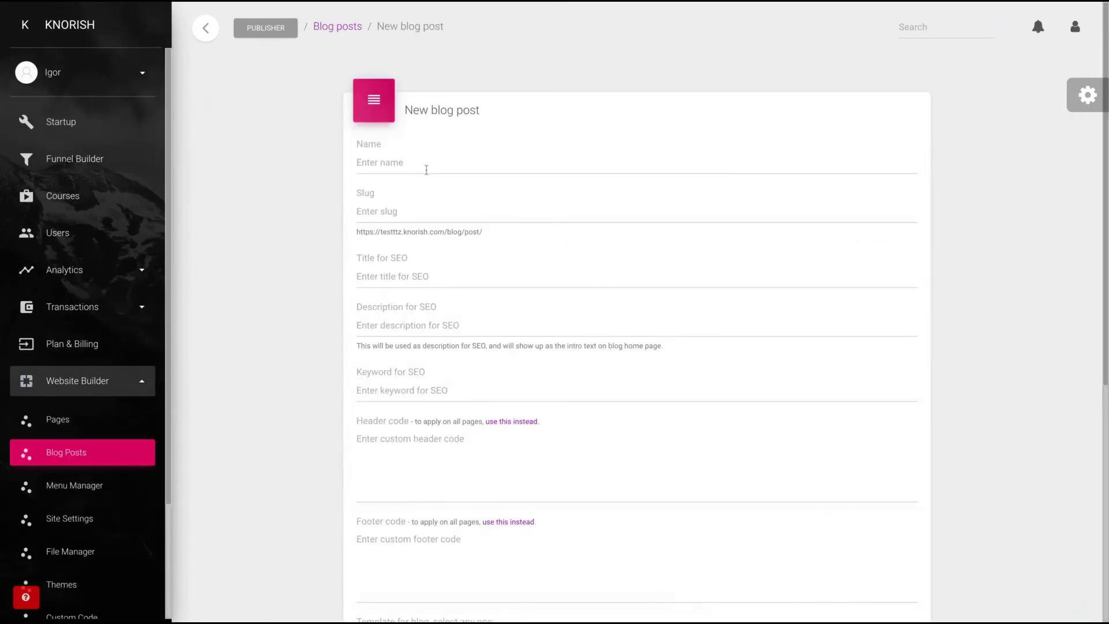
left_click(447, 165)
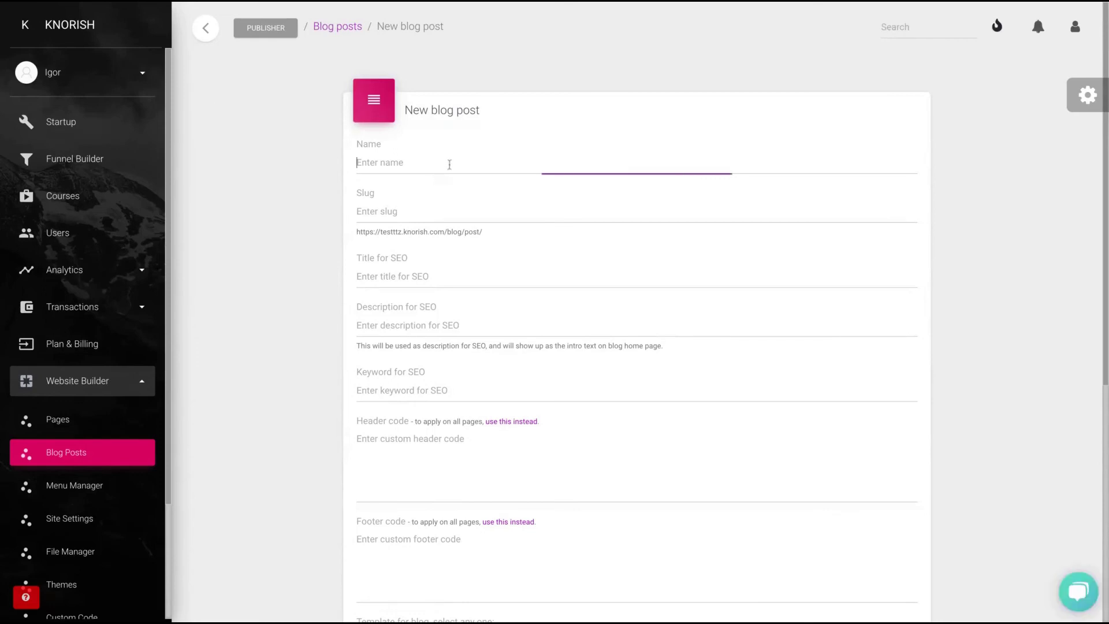
type("dadad")
left_click(415, 214)
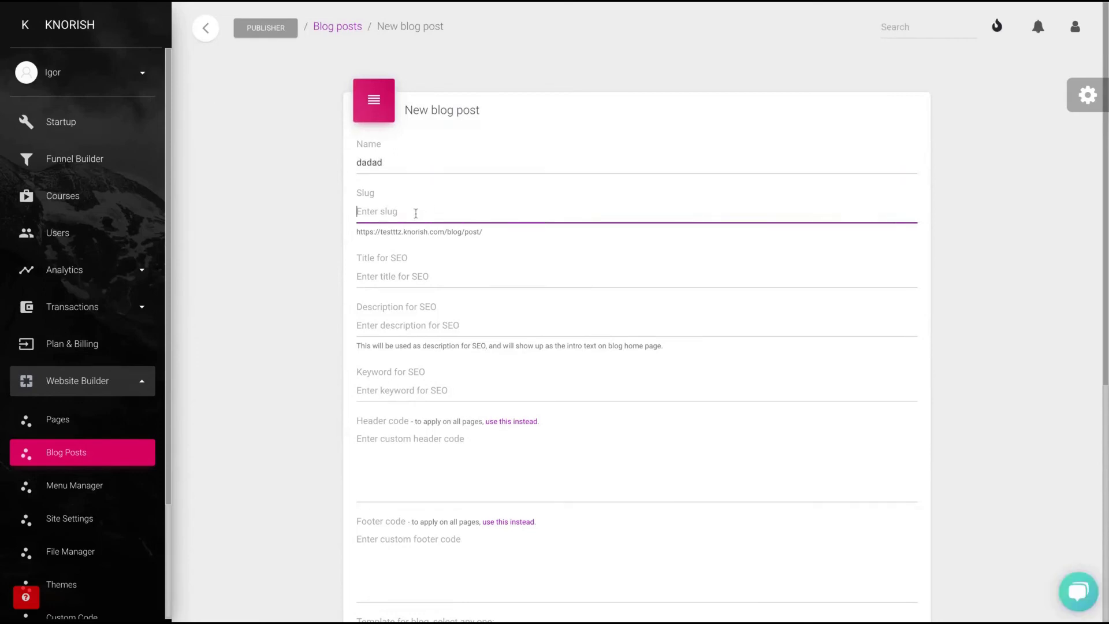
type("dadada")
Step: Enter SEO title "dadada", SEO description "dada" and SEO keyword "dadada" for the new blog post
left_click(400, 269)
type("dadada")
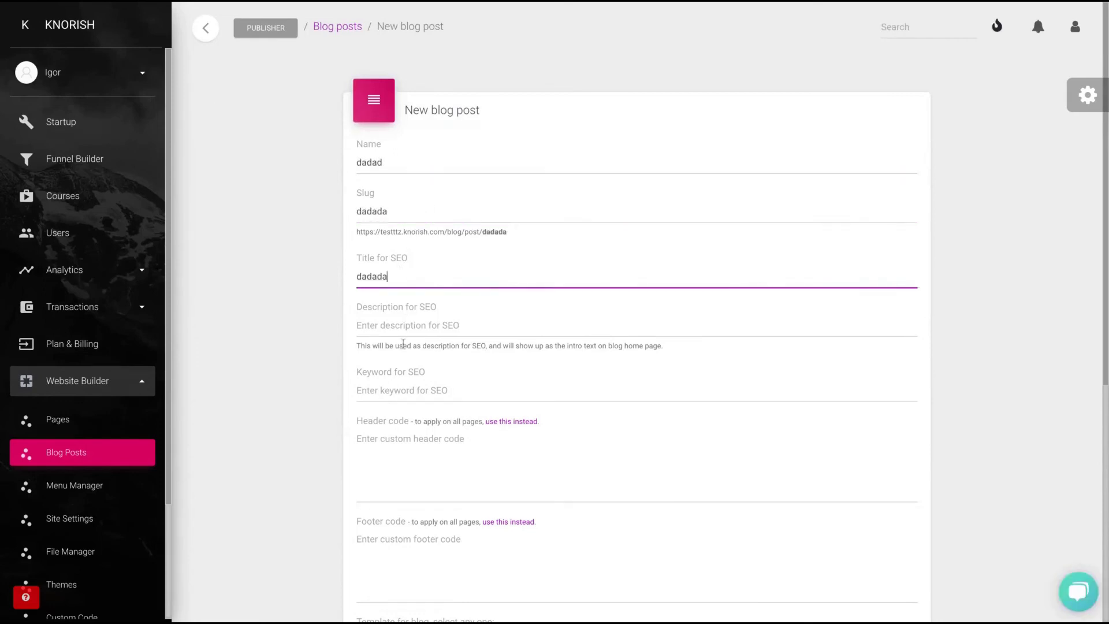
left_click(411, 327)
type("dada")
scroll(413, 333, "down", 3)
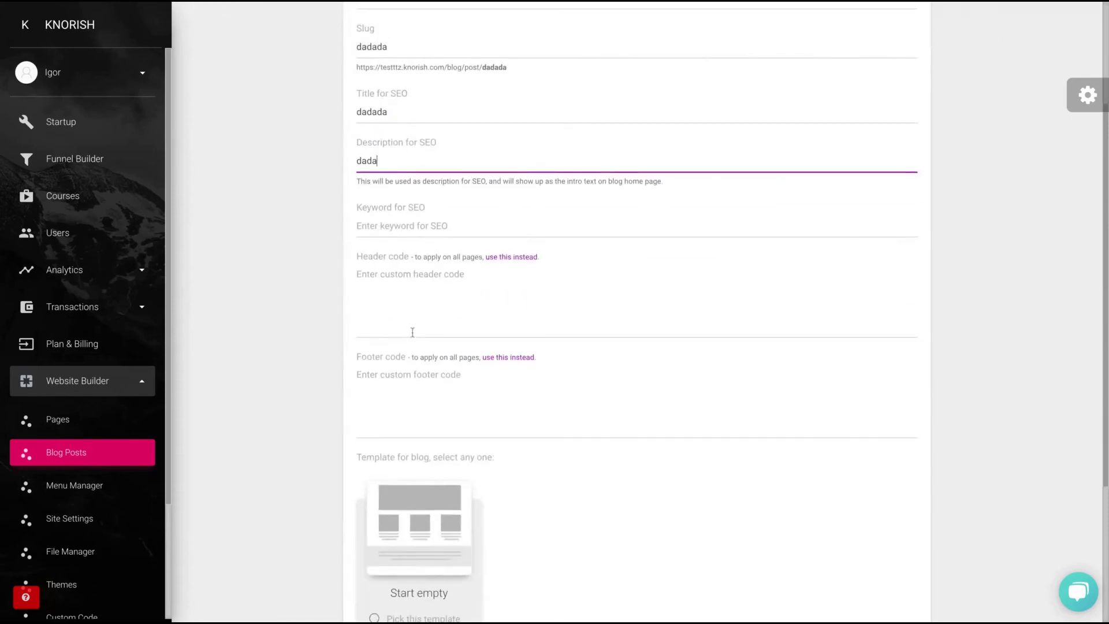
left_click(446, 231)
type("dadada")
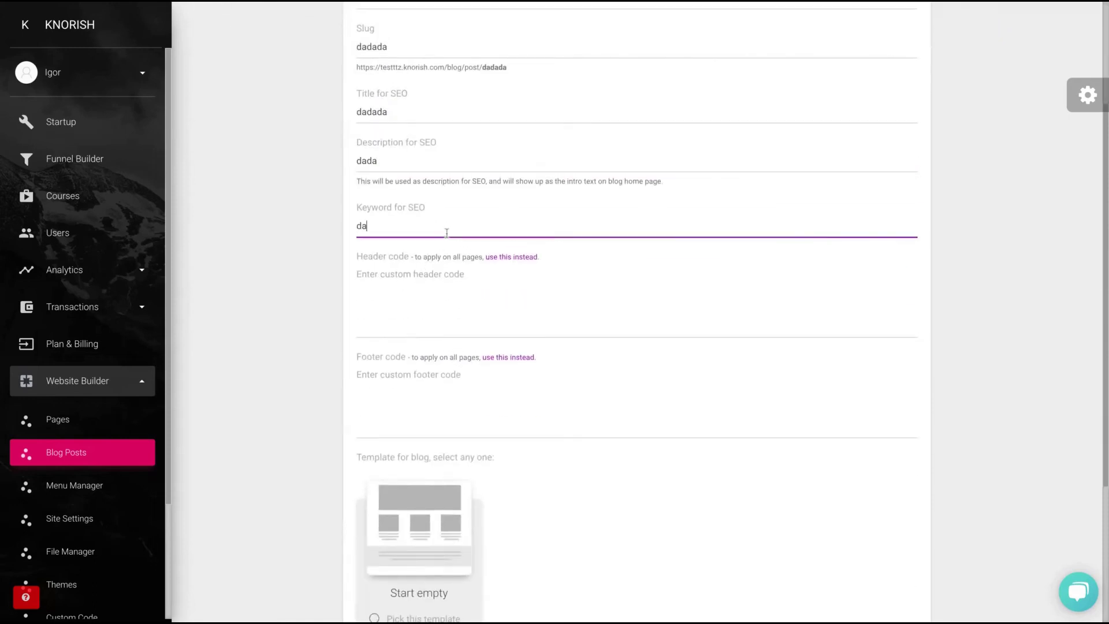
Step: Look over the header and footer code fields, pick the Start empty template and save the blog post
left_click(411, 302)
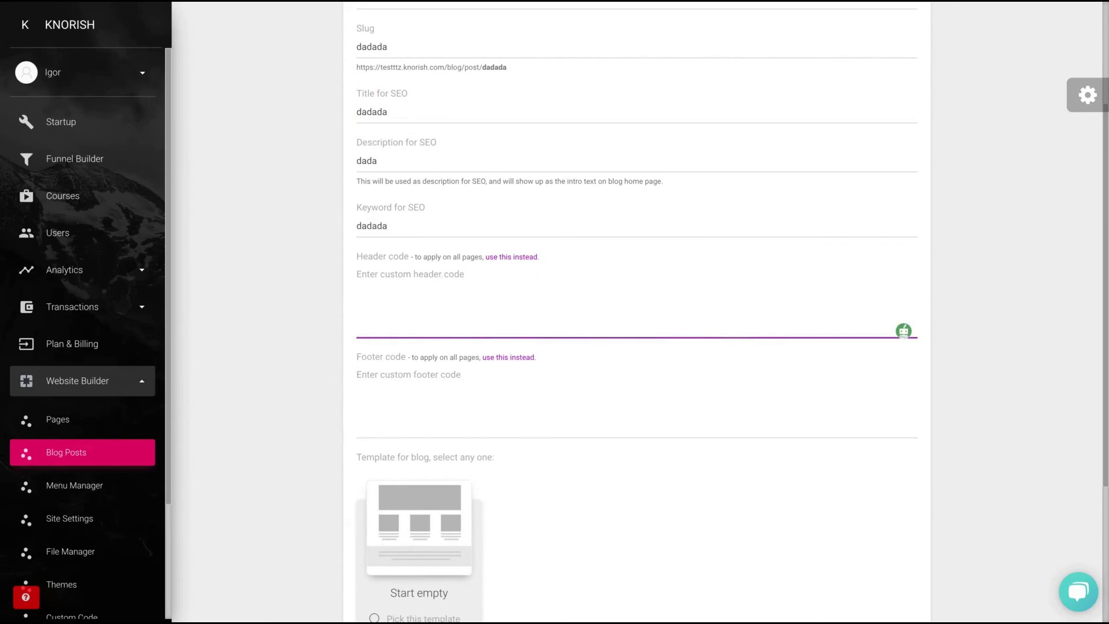
scroll(636, 312, "down", 2)
left_click(452, 276)
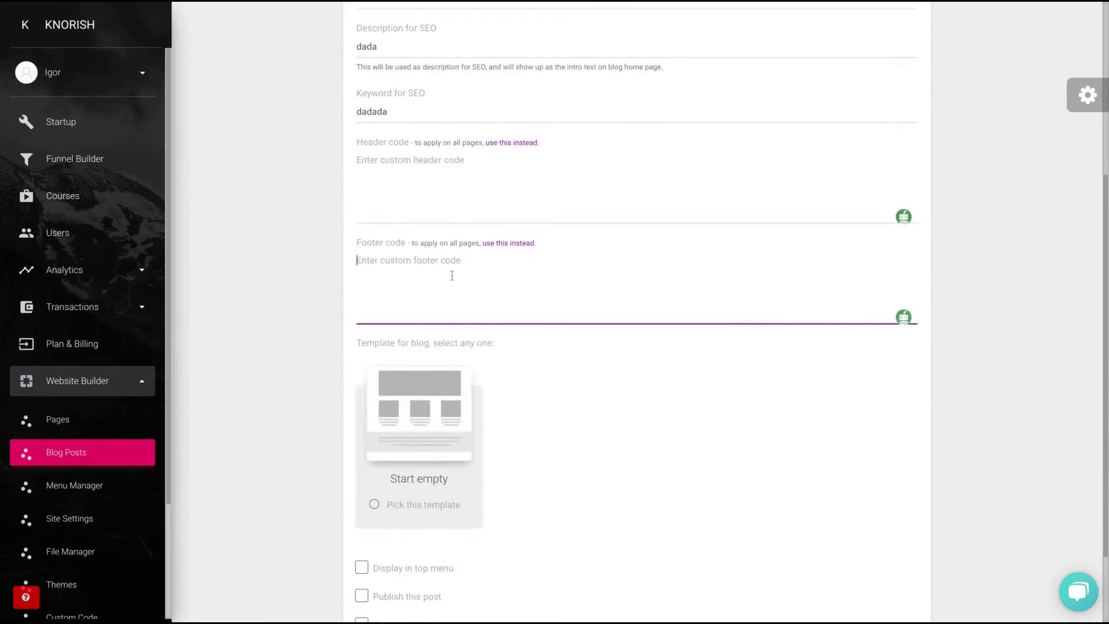
scroll(453, 275, "down", 1)
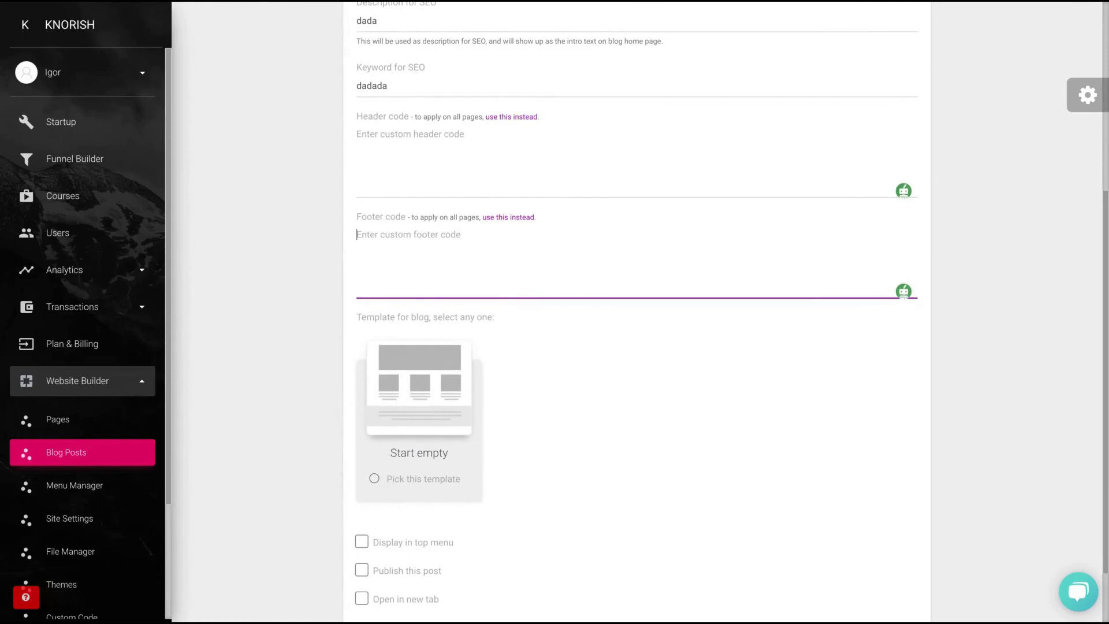
scroll(635, 312, "up", 3)
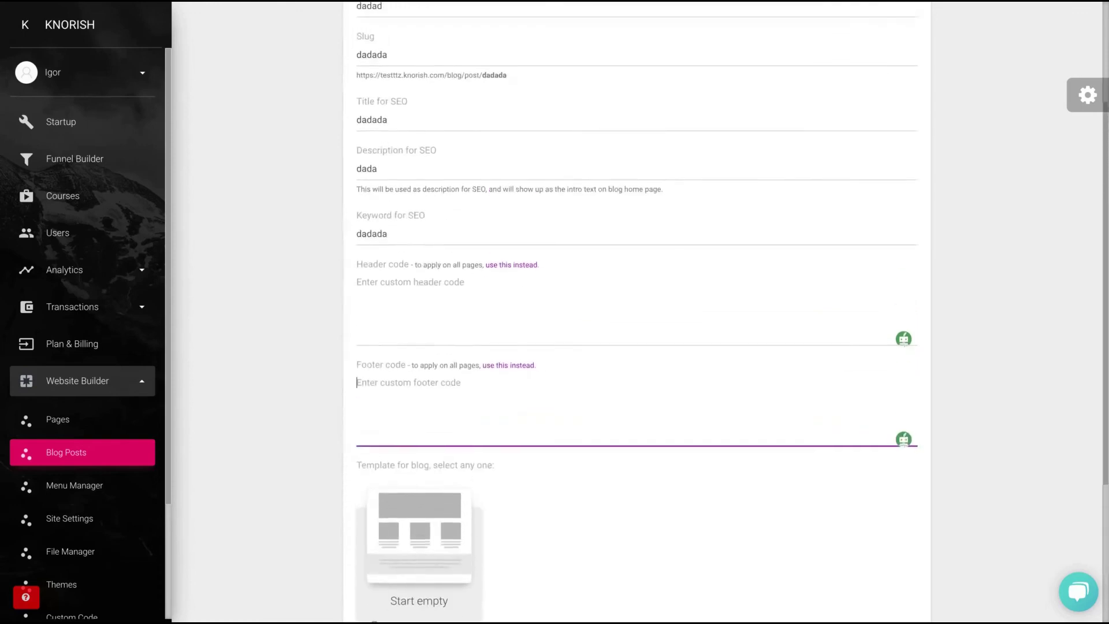
scroll(635, 312, "down", 4)
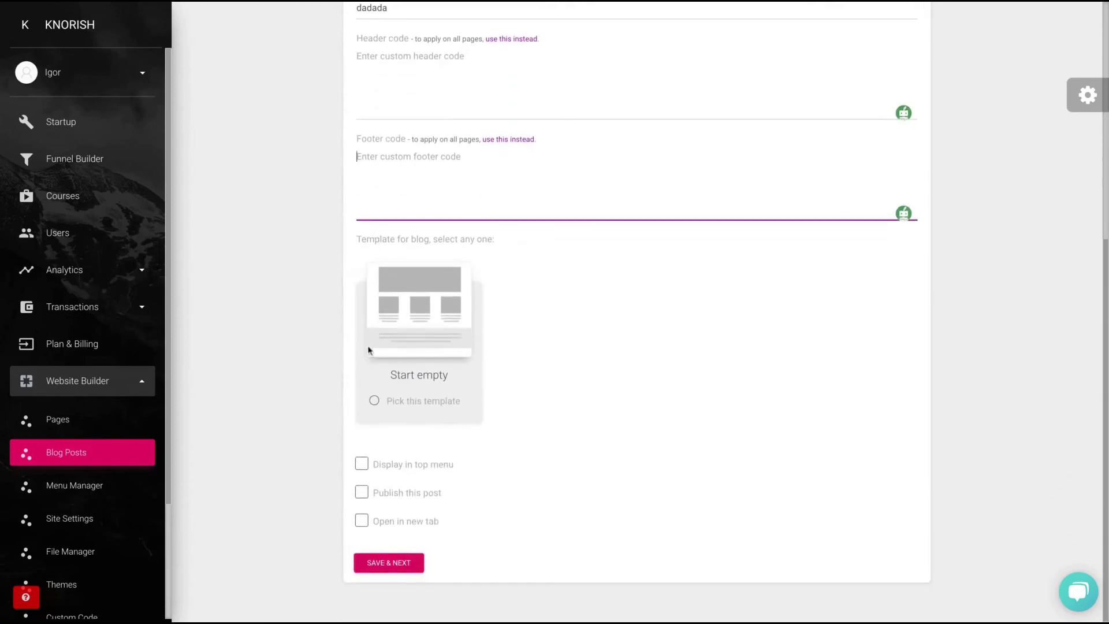
left_click(373, 400)
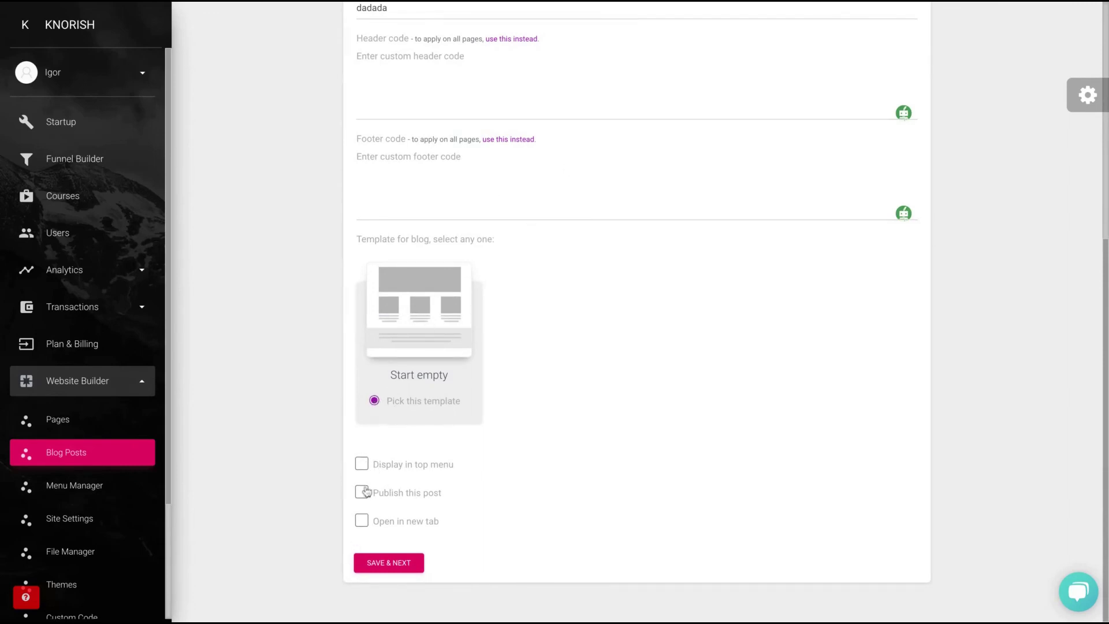
left_click(376, 569)
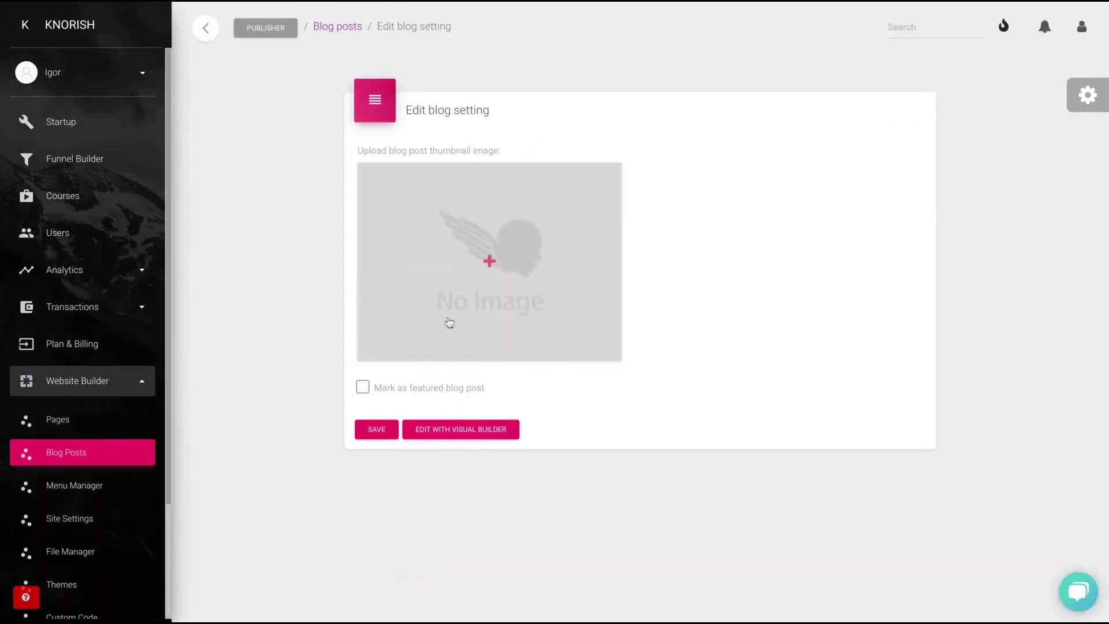
Step: Mark the post as featured to view its featured image upload area, and clear the option again
left_click(364, 388)
scroll(532, 346, "down", 1)
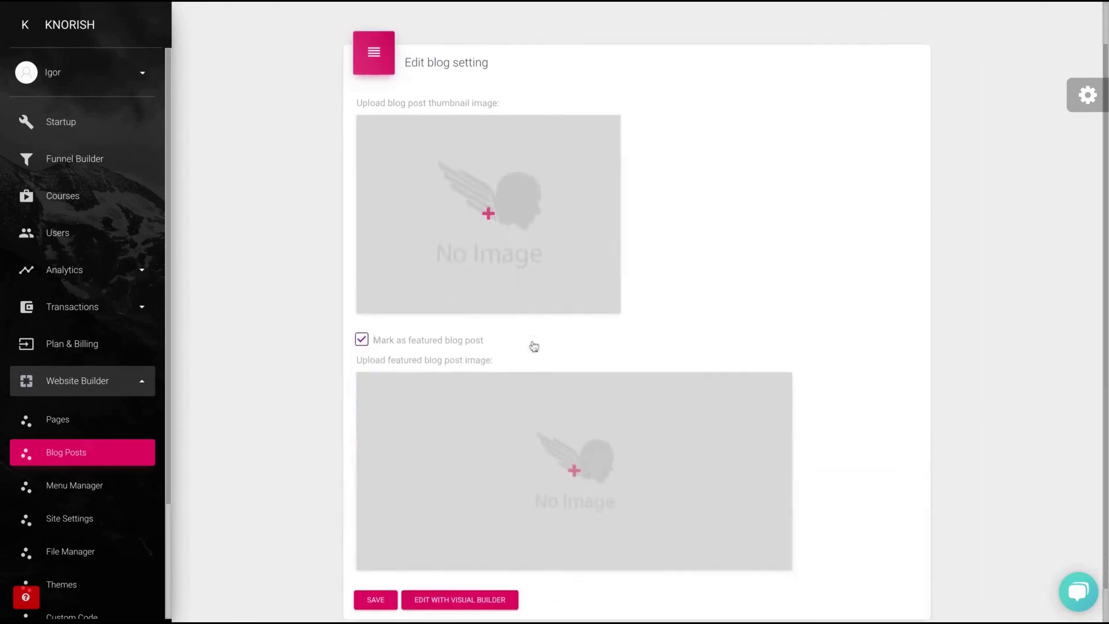
left_click(361, 338)
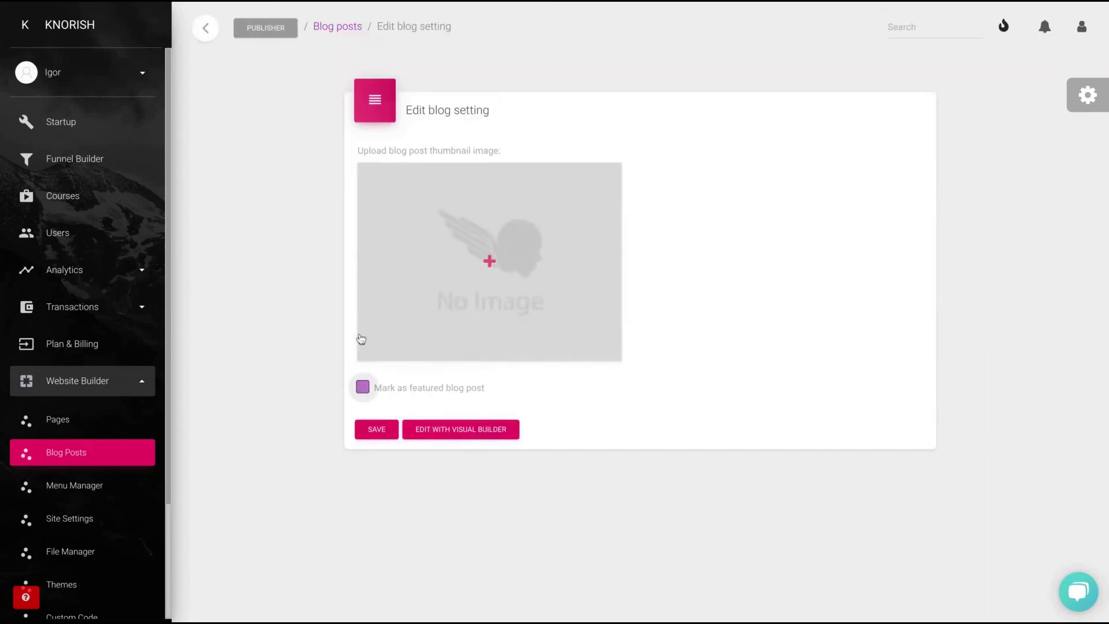
Step: Open the post in the visual builder and add the plain section with a heading and a paragraph
left_click(486, 438)
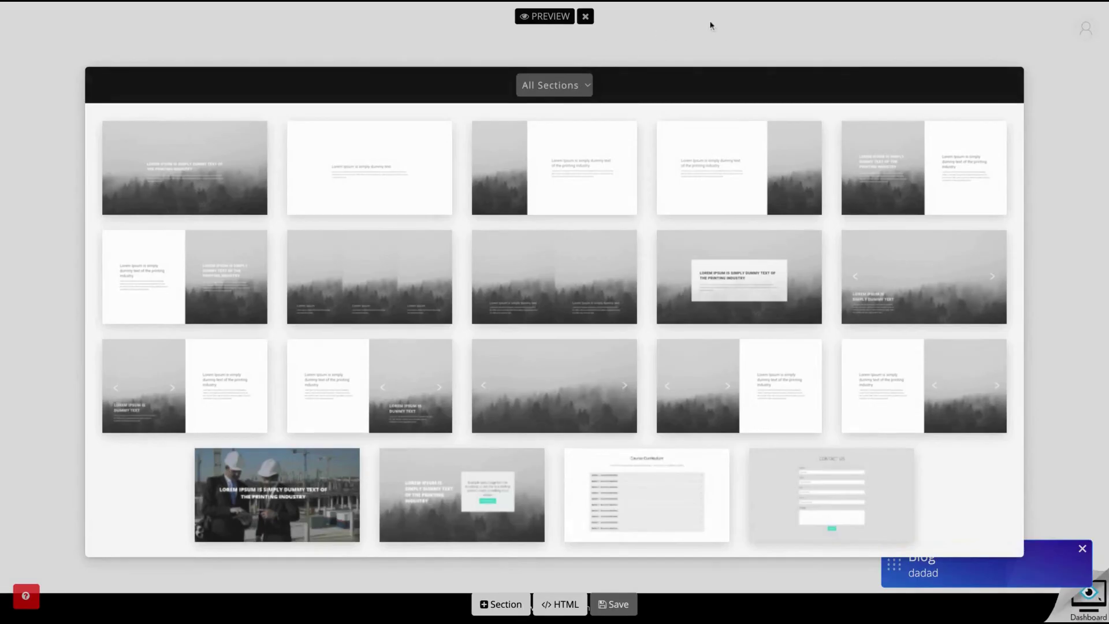
left_click(709, 22)
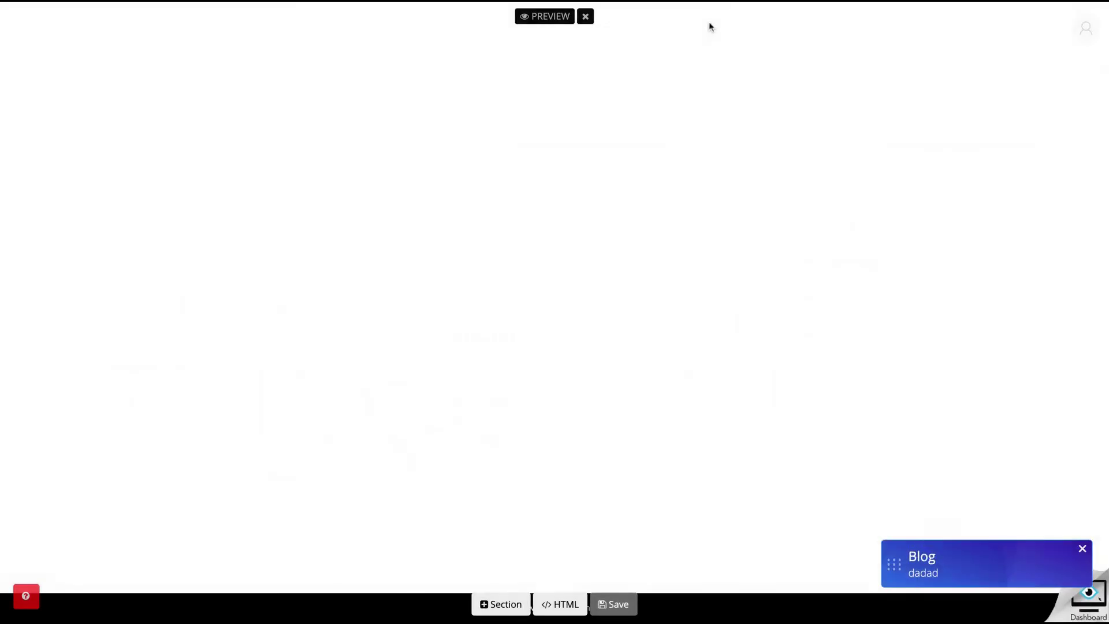
left_click(522, 604)
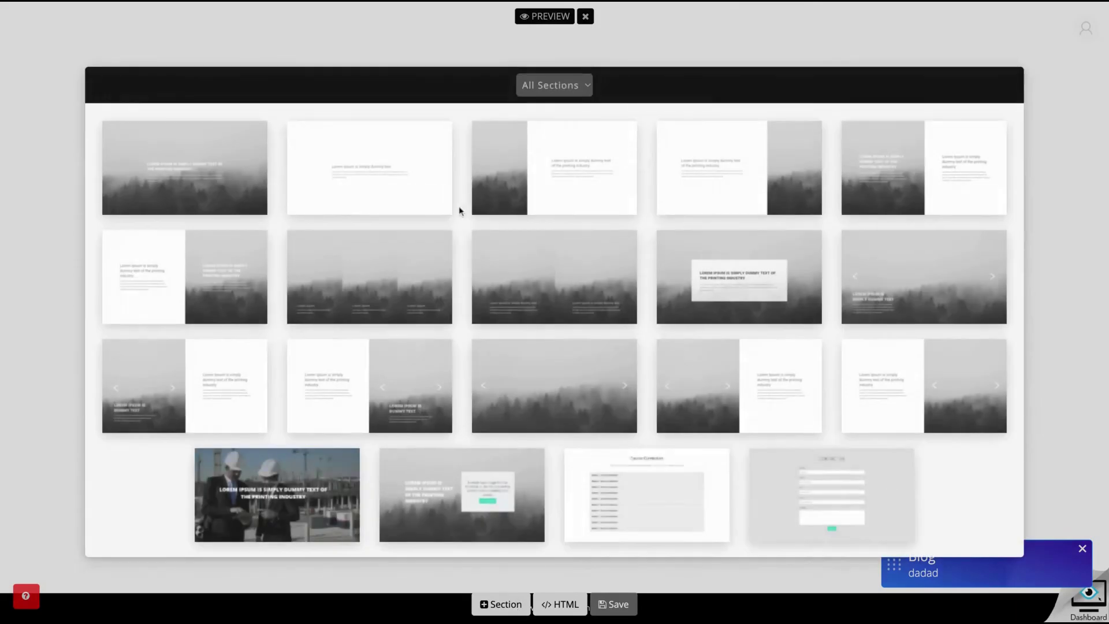
left_click(353, 165)
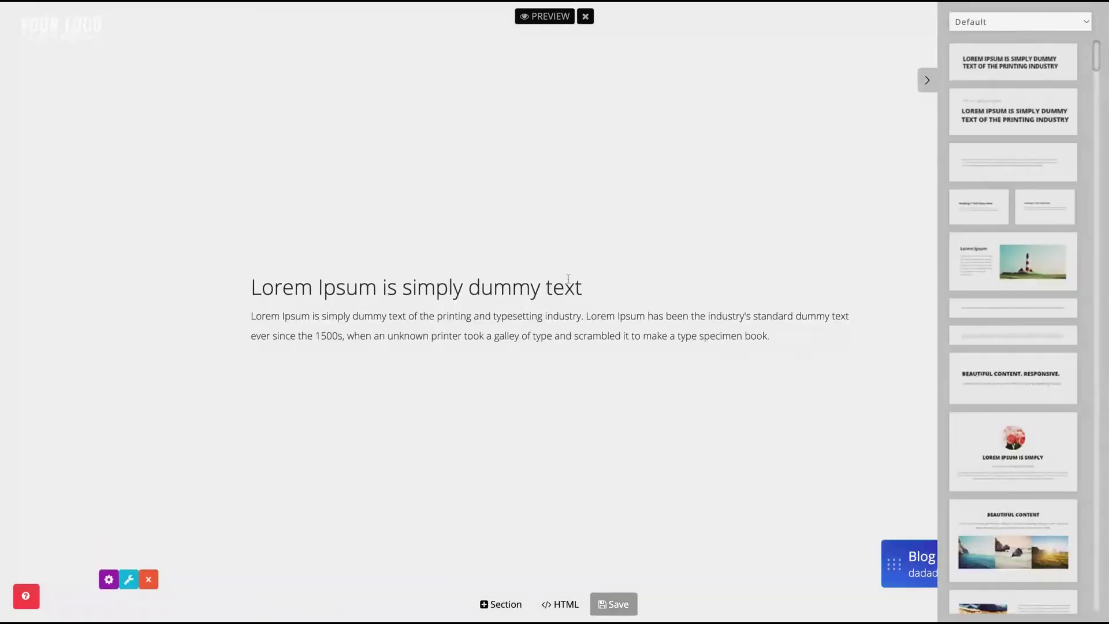
Step: Bold the paragraph text from "printing and typesetting" to its end, and apply the Heading 3 style to the whole paragraph
left_click(549, 287)
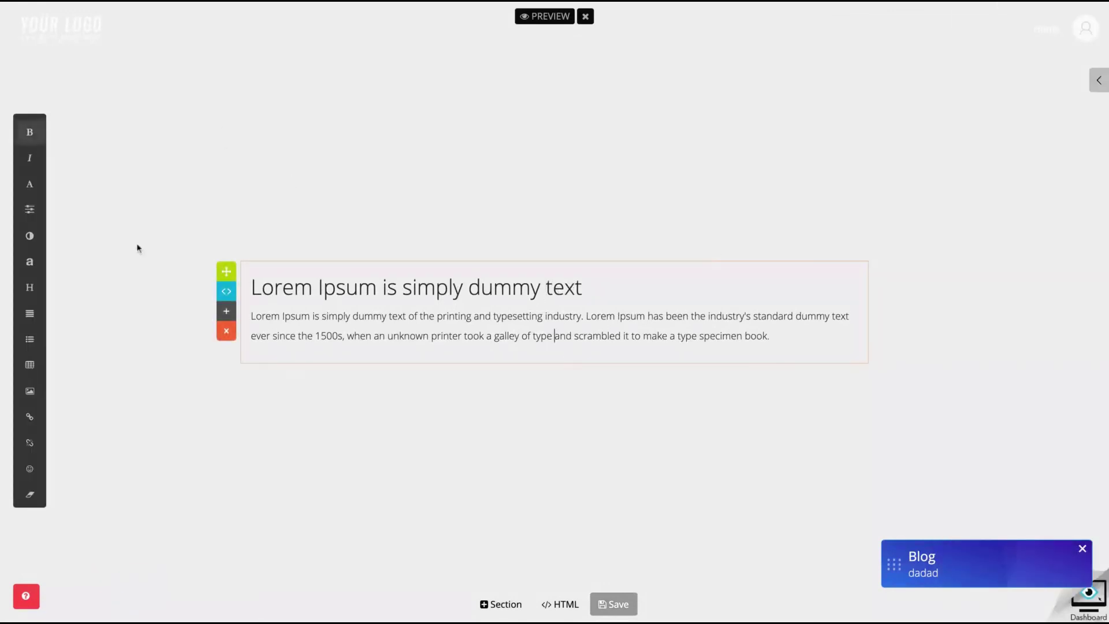
left_click_drag(429, 316, 771, 337)
key("ctrl+b")
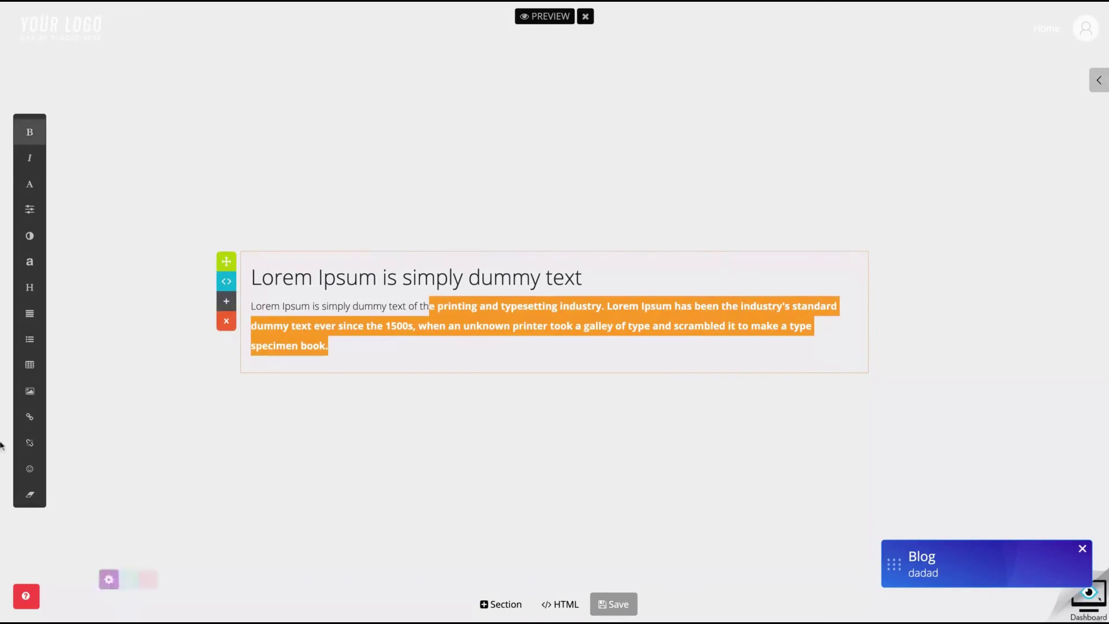
left_click(387, 353)
left_click_drag(386, 354, 7, 289)
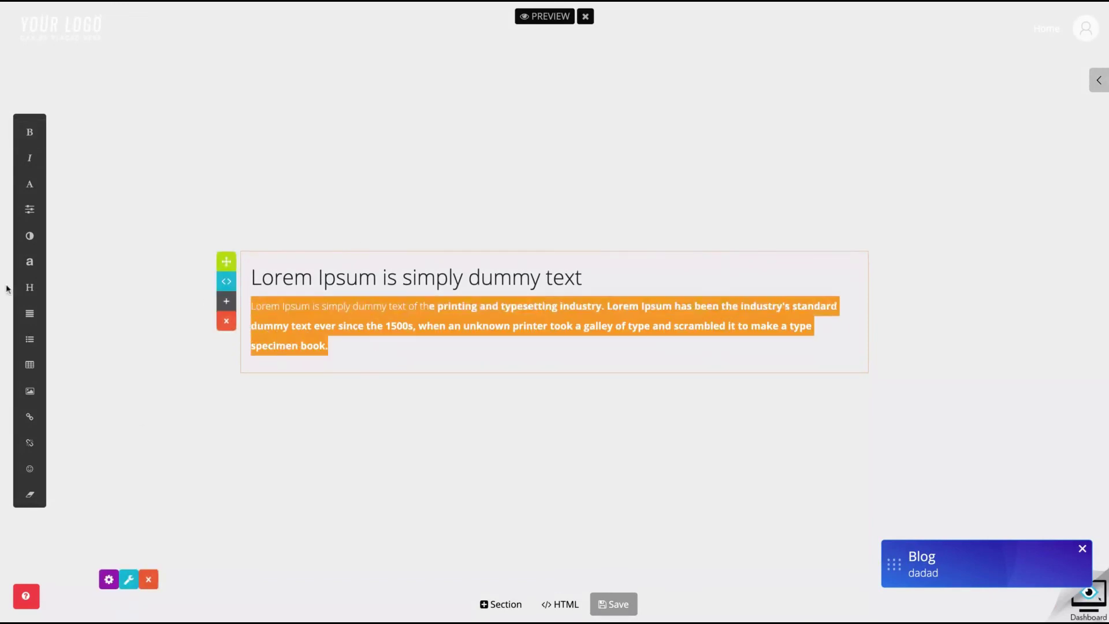
left_click(29, 287)
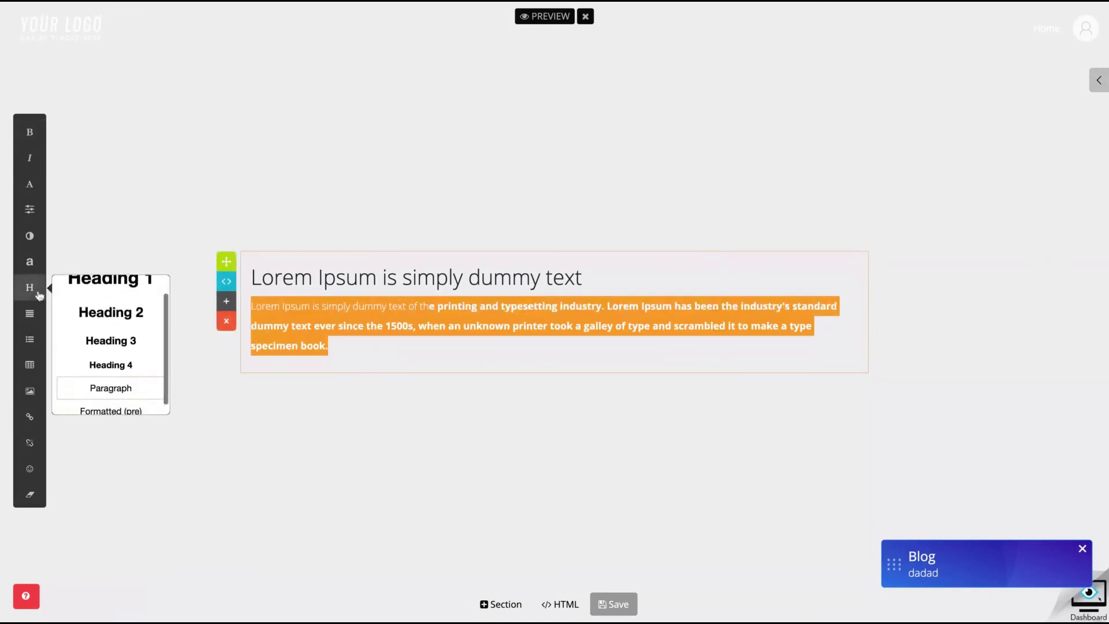
left_click(97, 330)
Step: Add a plain paragraph block above the heading, and a text block with the purple flower image between them
left_click(1104, 87)
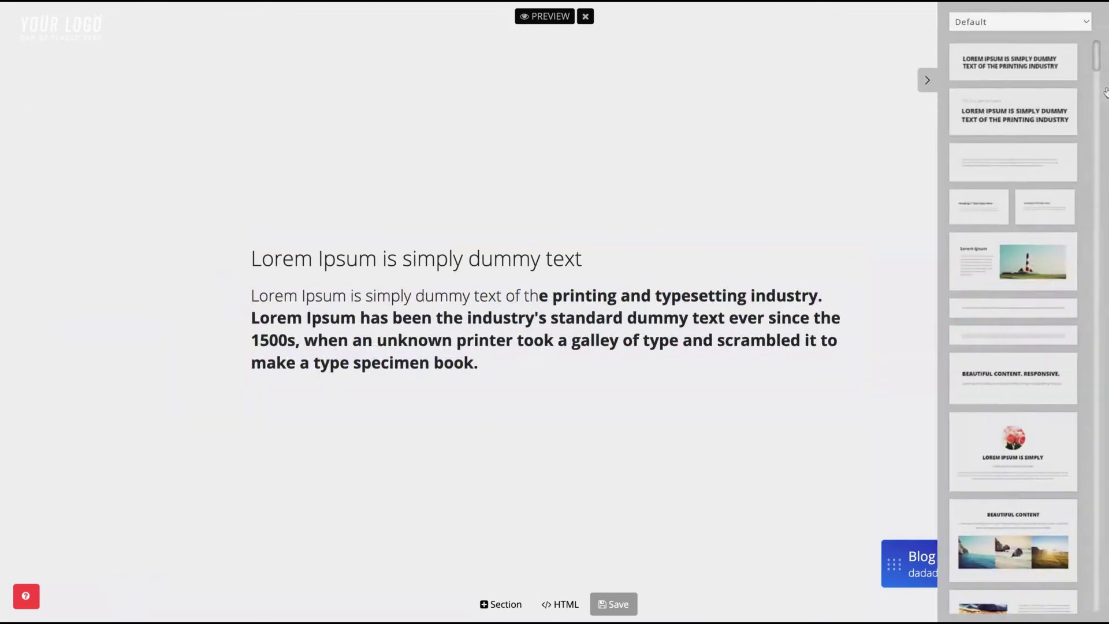
left_click_drag(1011, 161, 347, 237)
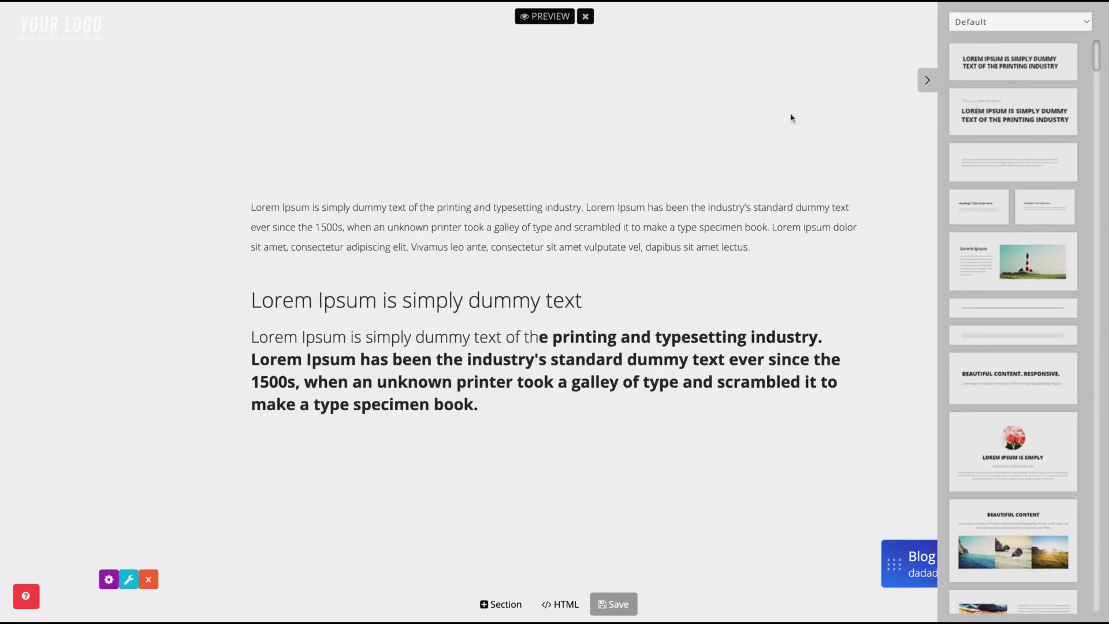
scroll(1075, 492, "down", 5)
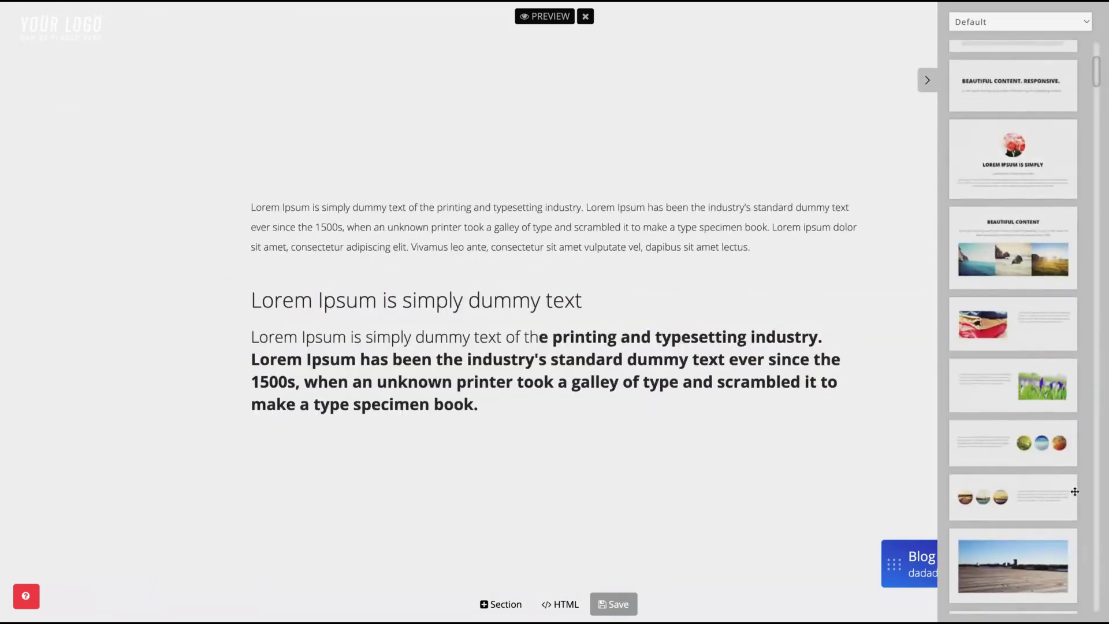
left_click_drag(999, 384, 401, 408)
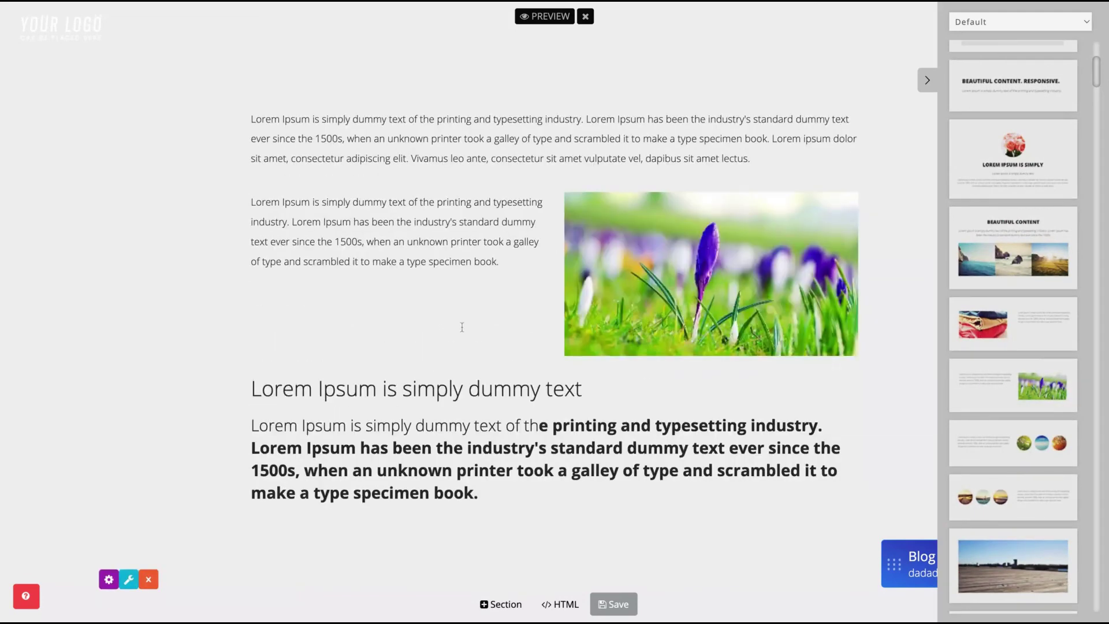